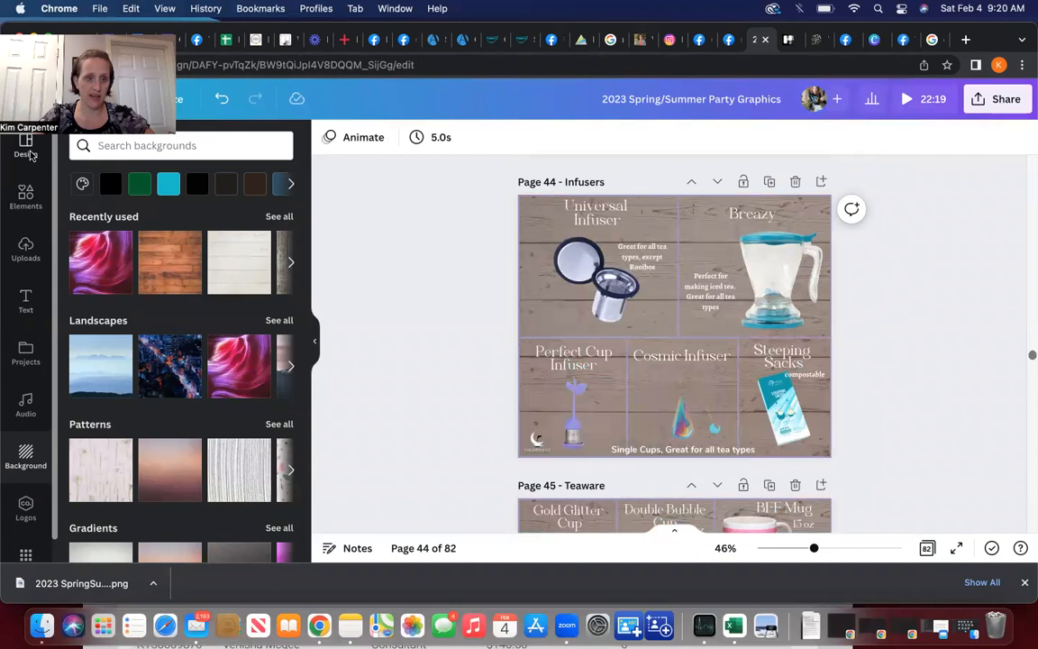
- Look through the available design templates, the Canva apps and the background collections
left_click(27, 155)
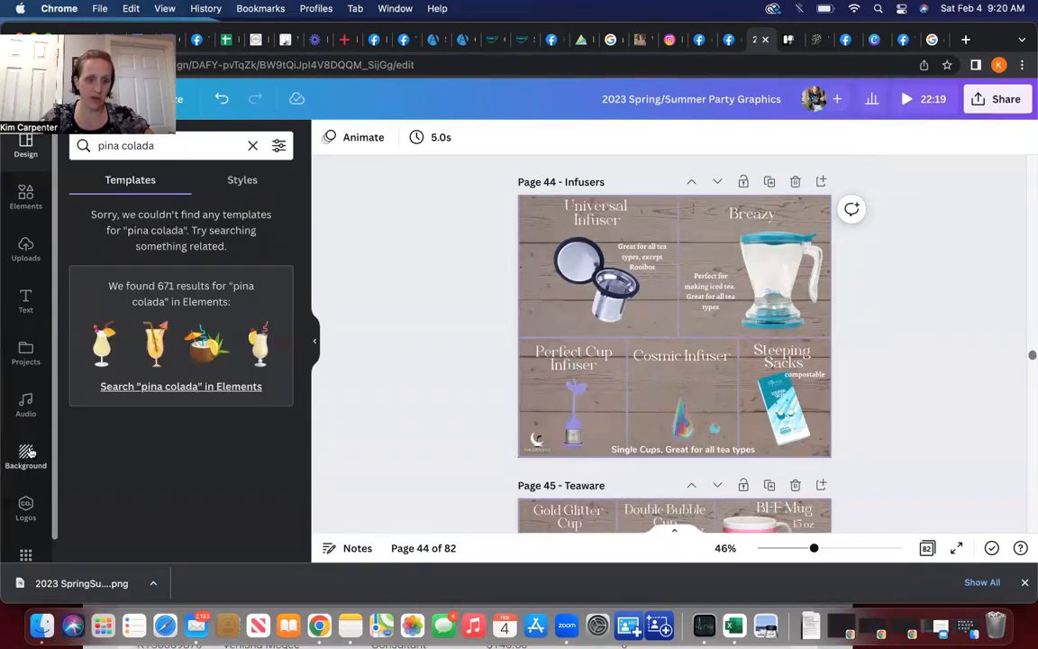
scroll(27, 518, "down", 1)
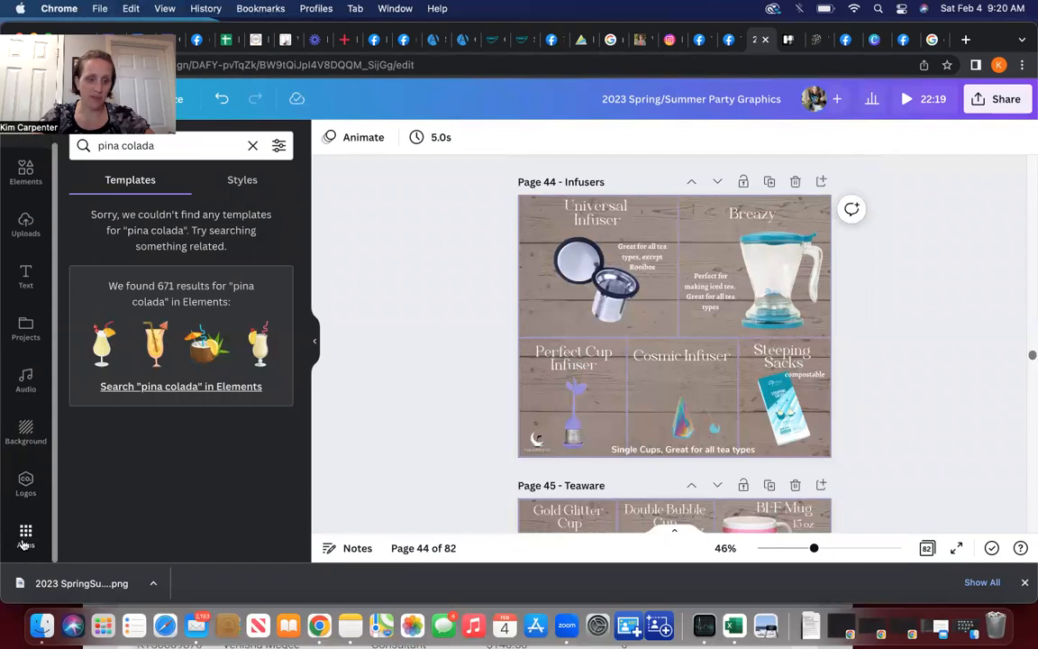
left_click(24, 539)
scroll(196, 461, "down", 5)
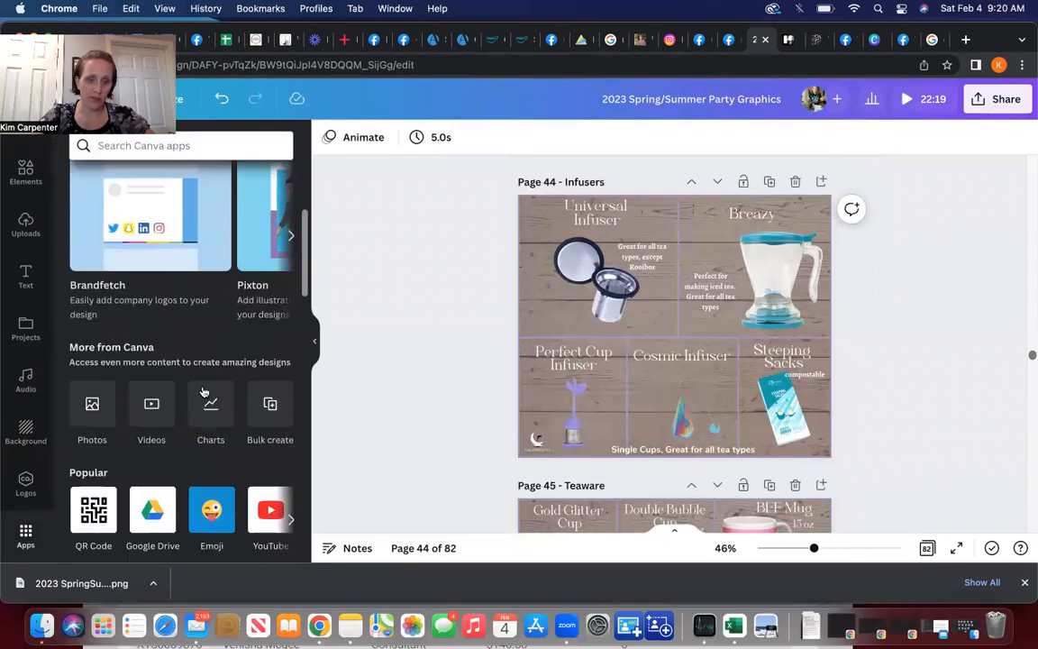
scroll(203, 392, "down", 15)
scroll(204, 392, "down", 15)
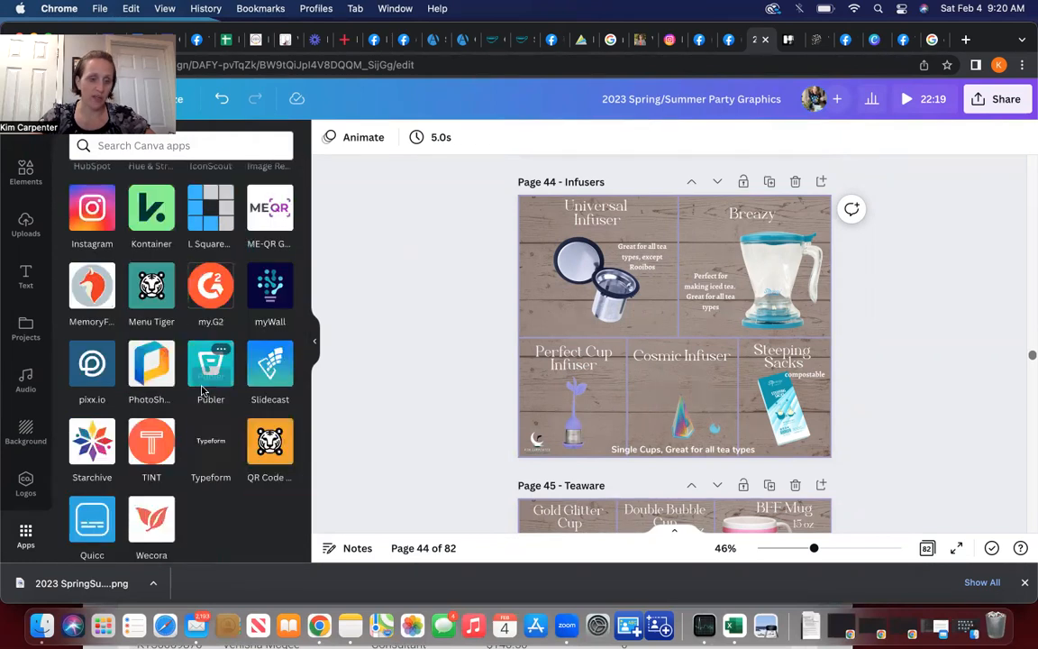
scroll(224, 290, "up", 15)
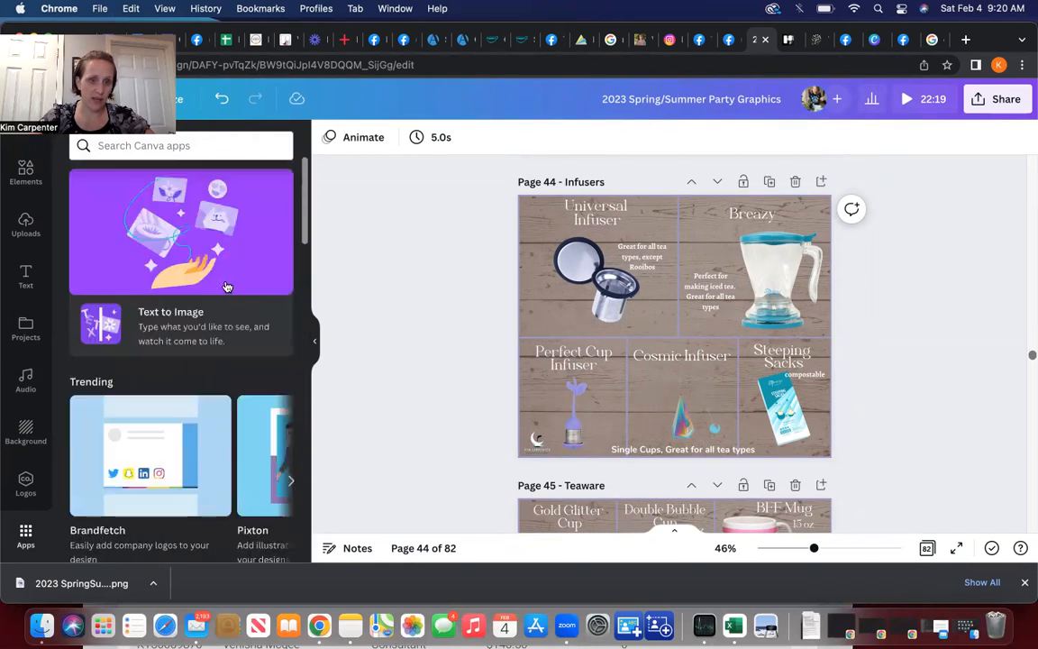
left_click(24, 430)
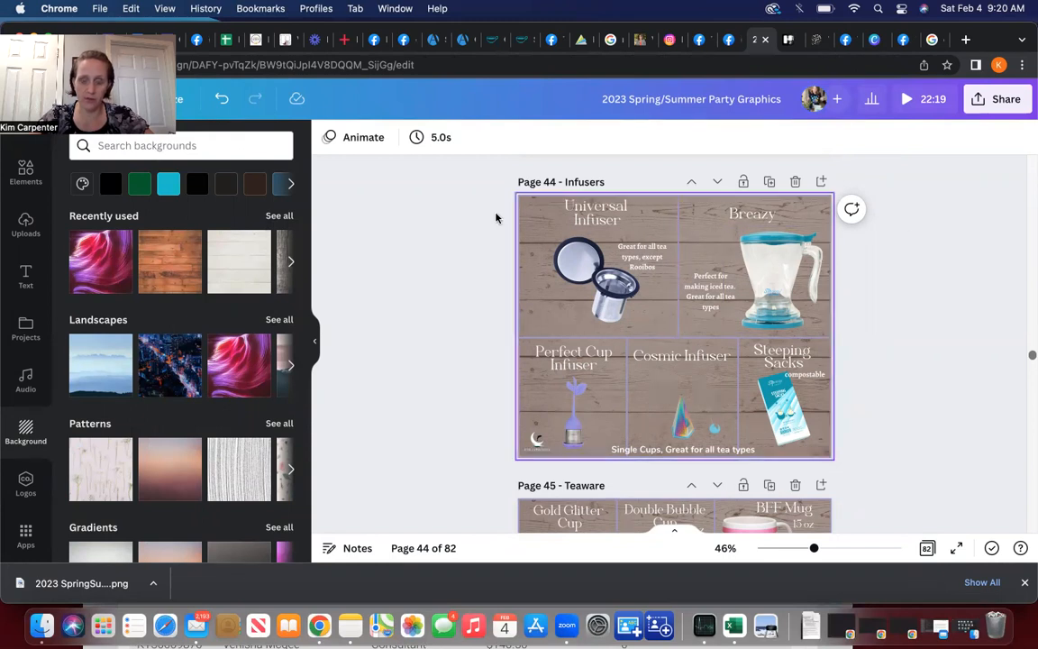
scroll(830, 275, "down", 1)
scroll(830, 275, "up", 1)
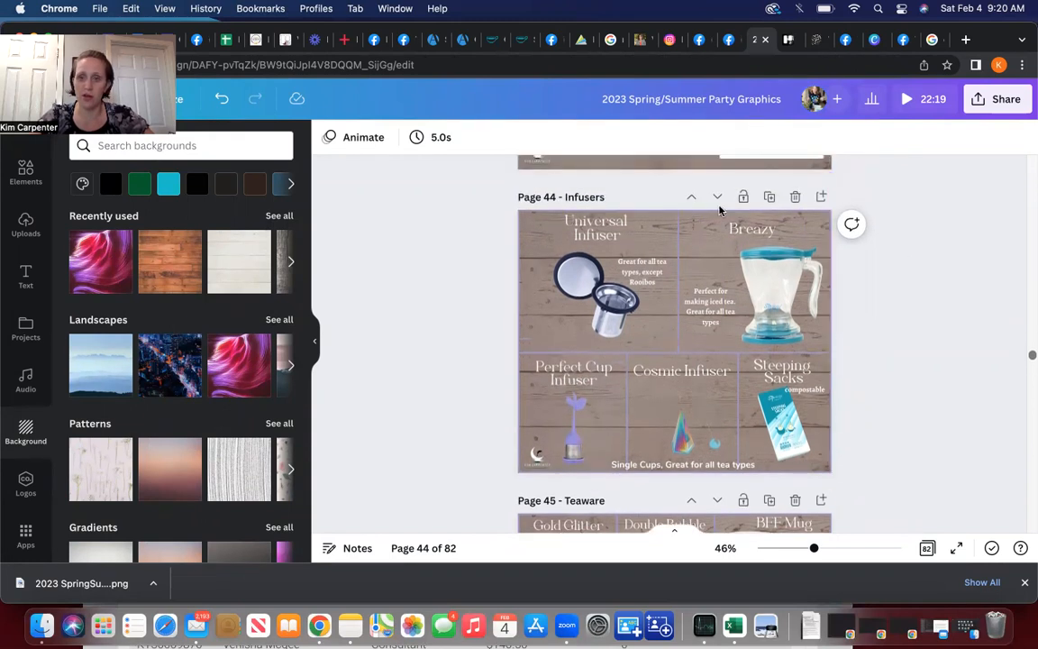
- Duplicate the Infusers page and delete the copy
left_click(769, 197)
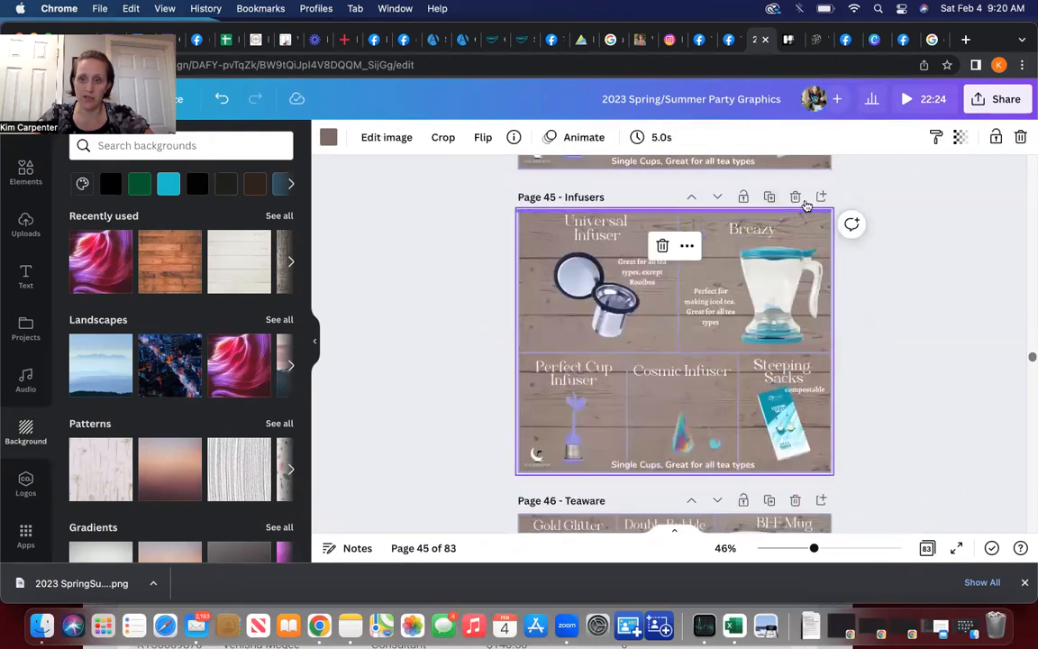
scroll(796, 205, "up", 2)
scroll(796, 205, "down", 2)
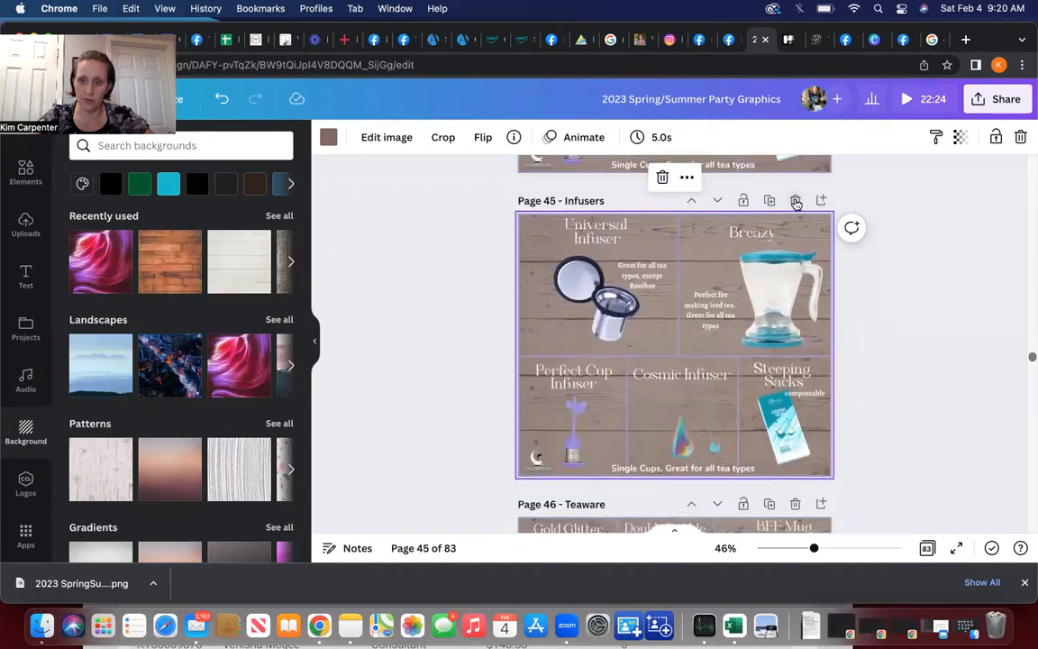
scroll(795, 204, "up", 1)
left_click(795, 212)
- Duplicate the "this/that" Sweet Matcha page comparing Sweet Peach Cobbler and Sweet Blueberry Pancake
scroll(889, 232, "up", 5)
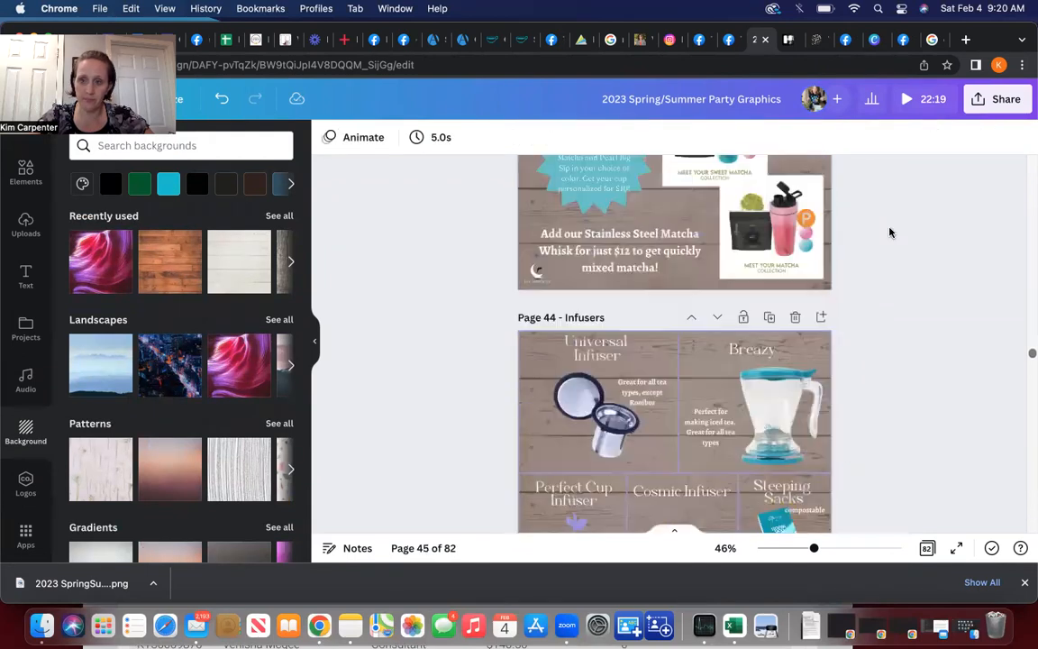
scroll(889, 233, "up", 10)
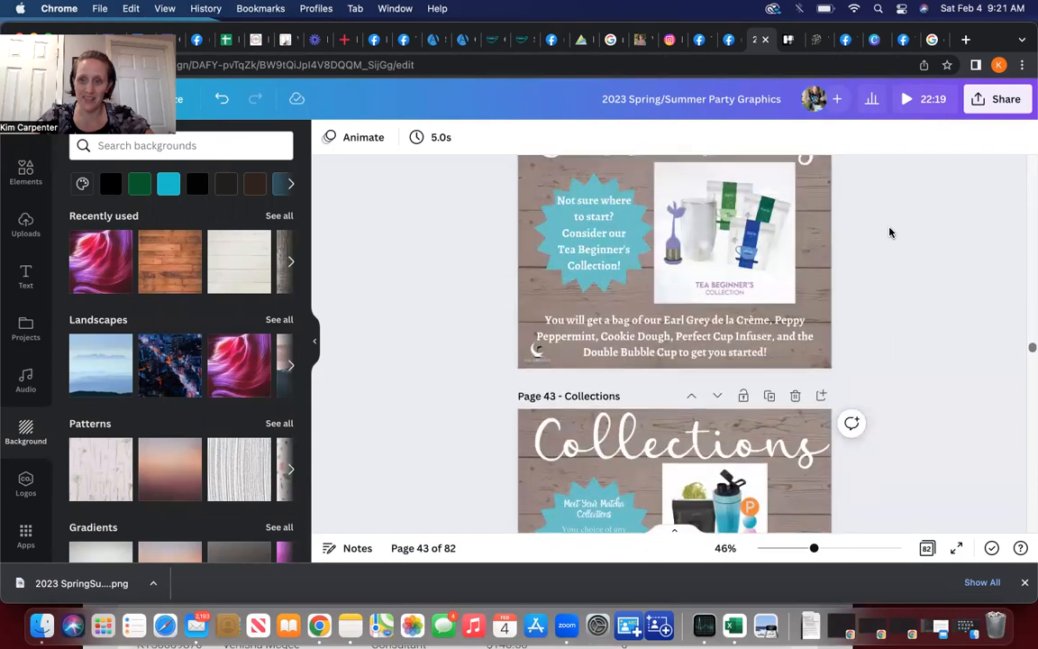
scroll(890, 233, "up", 3)
scroll(890, 232, "down", 15)
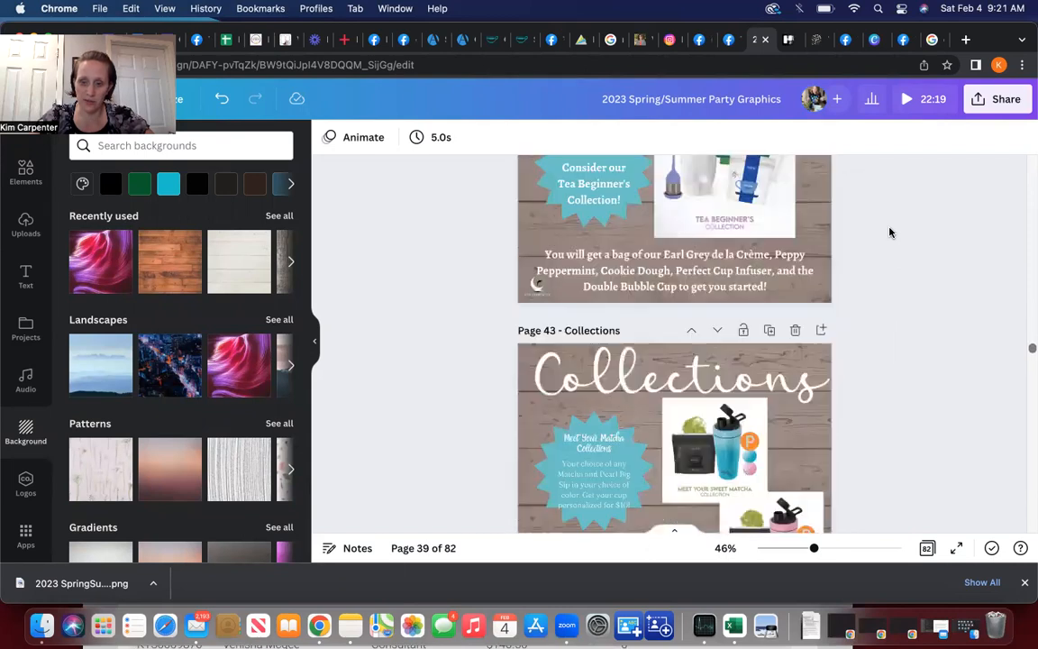
scroll(889, 232, "down", 15)
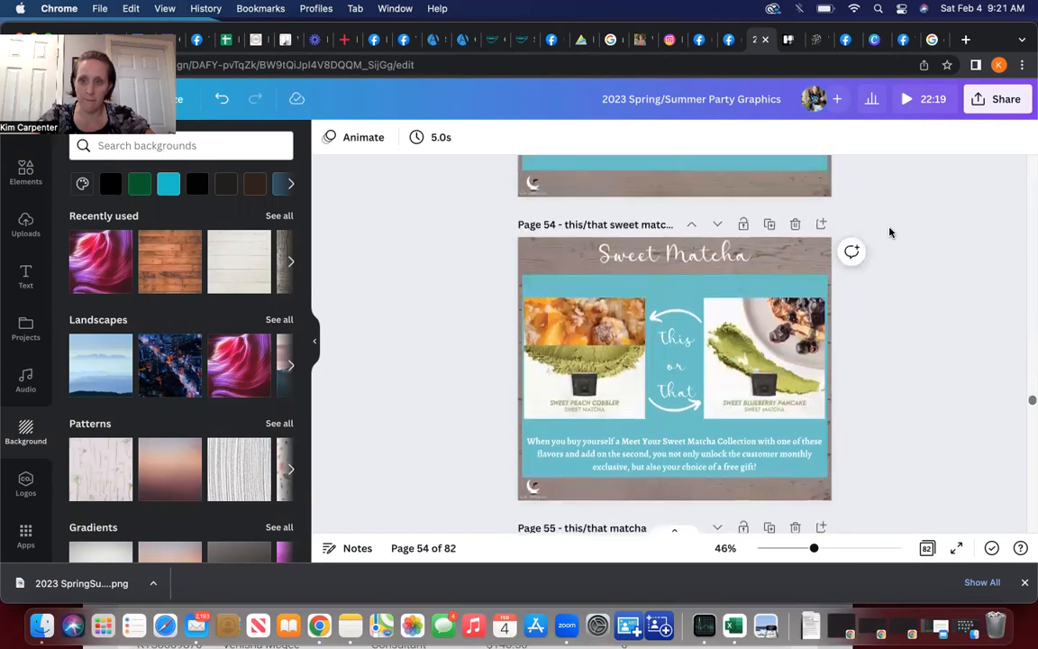
left_click(769, 224)
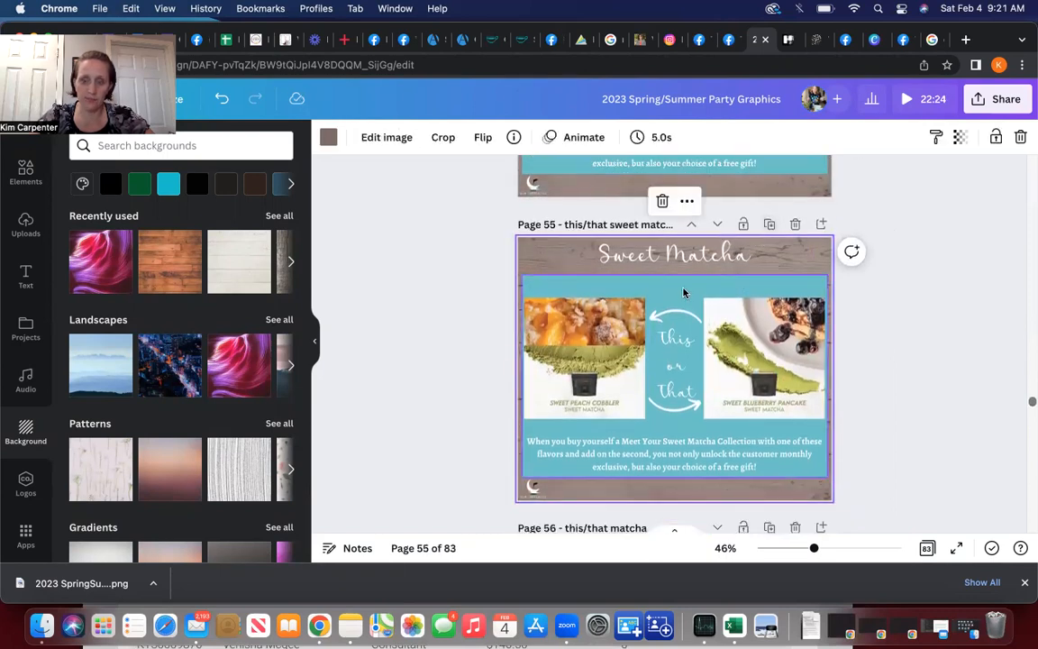
- Delete the Sweet Peach Cobbler and Sweet Blueberry Pancake images from the duplicated page
left_click(581, 322)
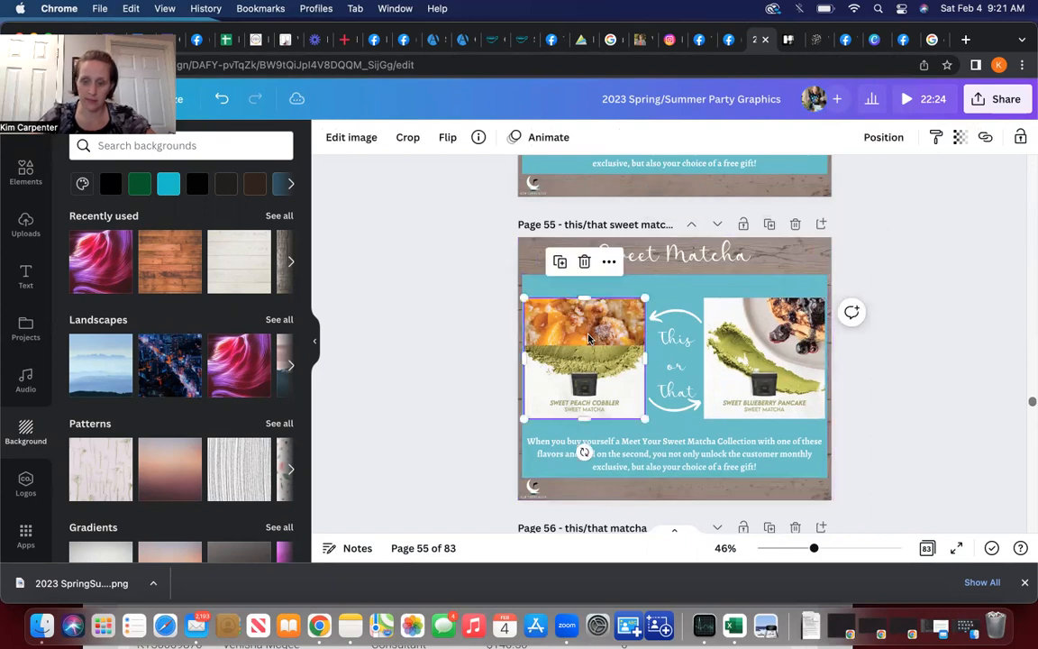
key("Delete")
left_click(707, 317)
key("Delete")
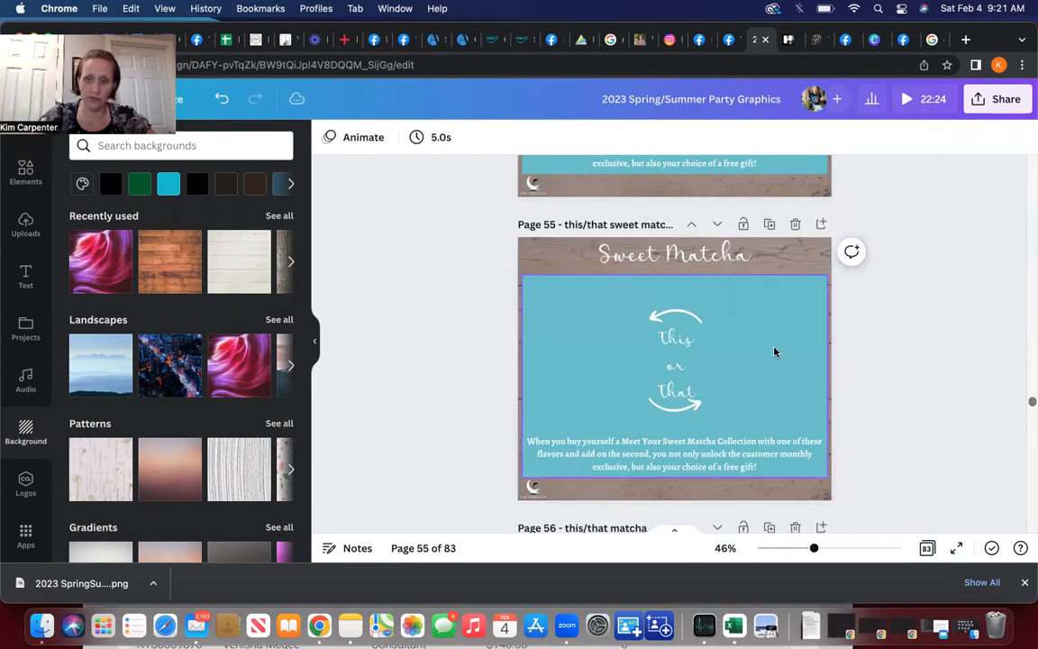
- Remove the upper arrow, the "This or That" text and the "Sweet Matcha" title from the duplicated page
left_click(699, 325)
key("Delete")
left_click(675, 351)
key("Delete")
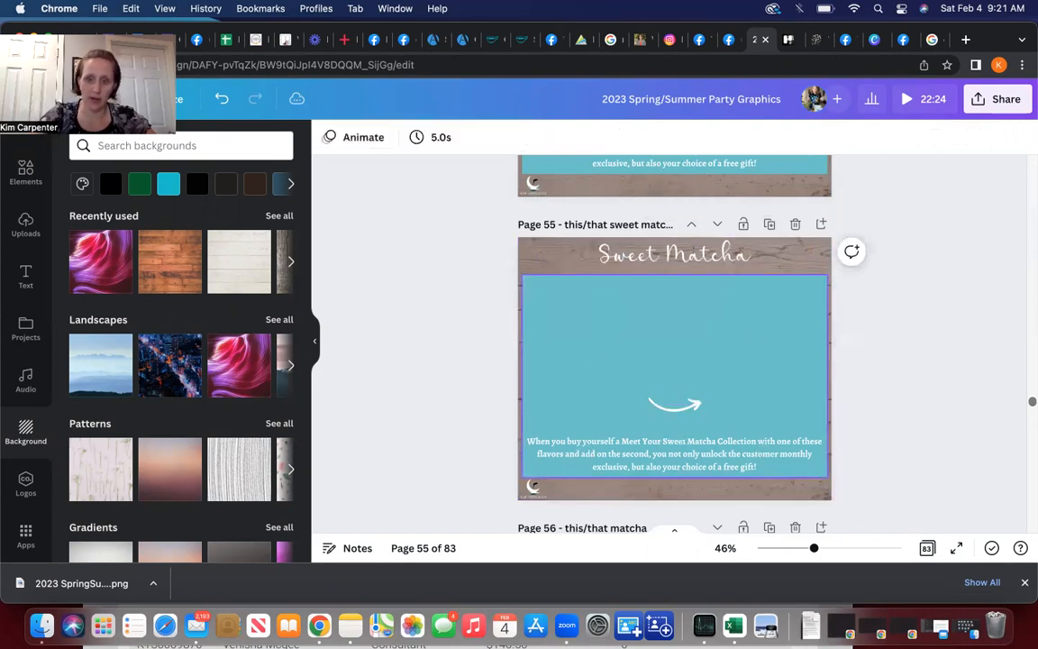
left_click(645, 261)
key("Delete")
- Apply the recently used white wood plank background to the duplicated page and recolor it grayish brown
left_click(527, 254)
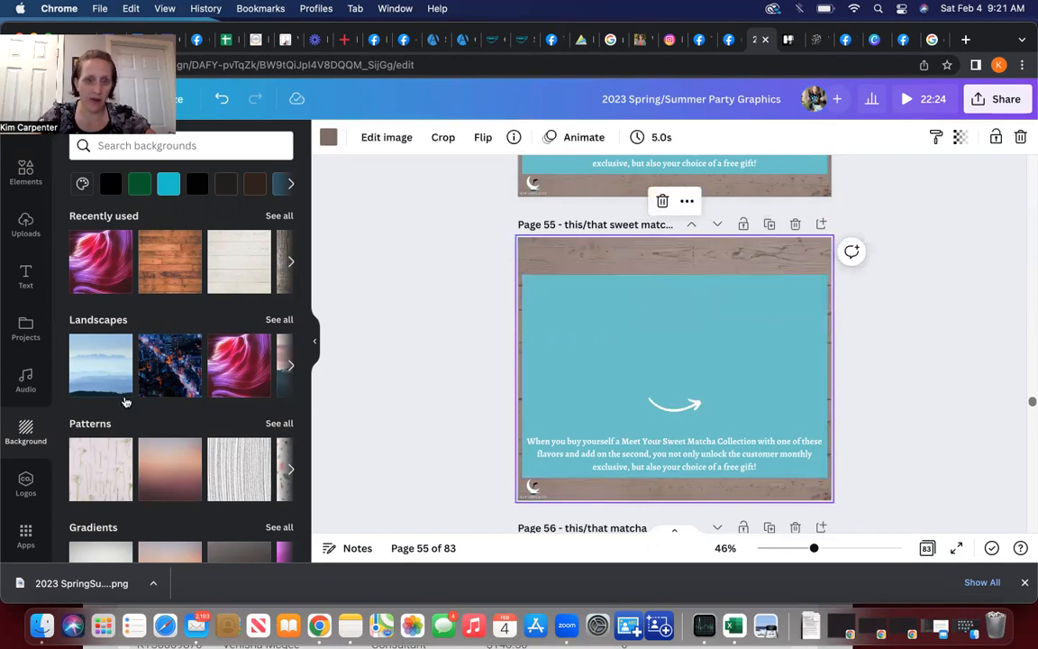
left_click(241, 262)
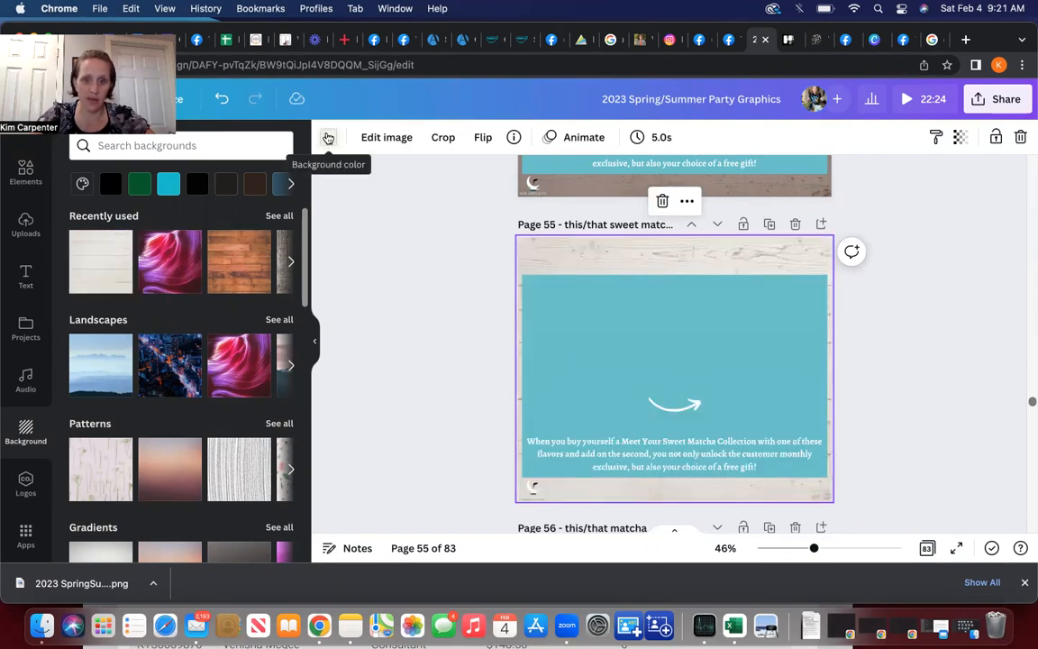
left_click(328, 137)
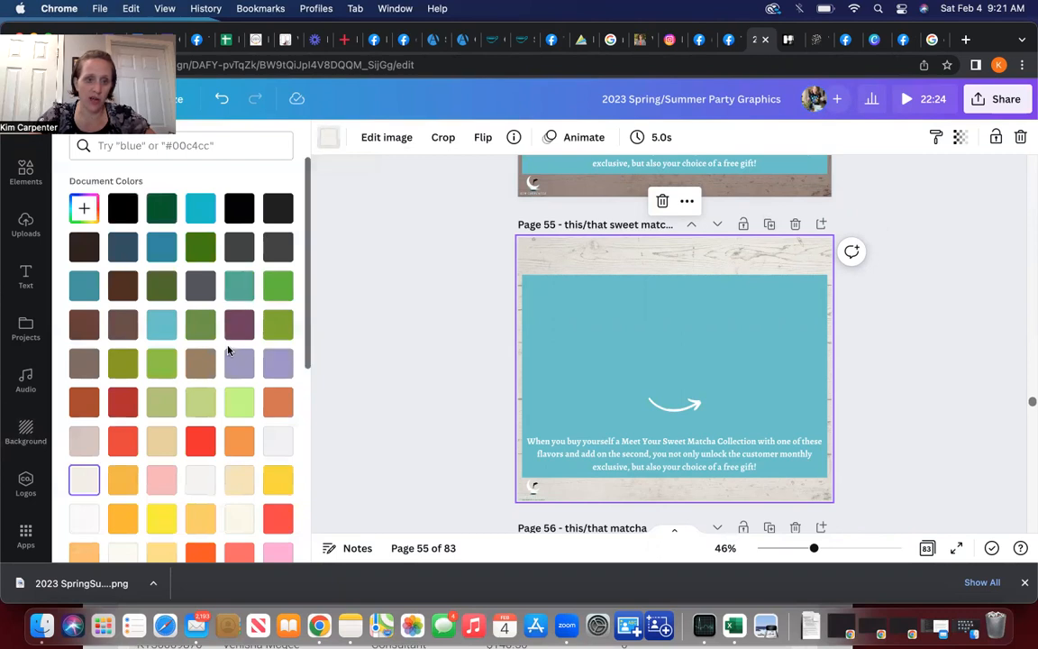
left_click(82, 367)
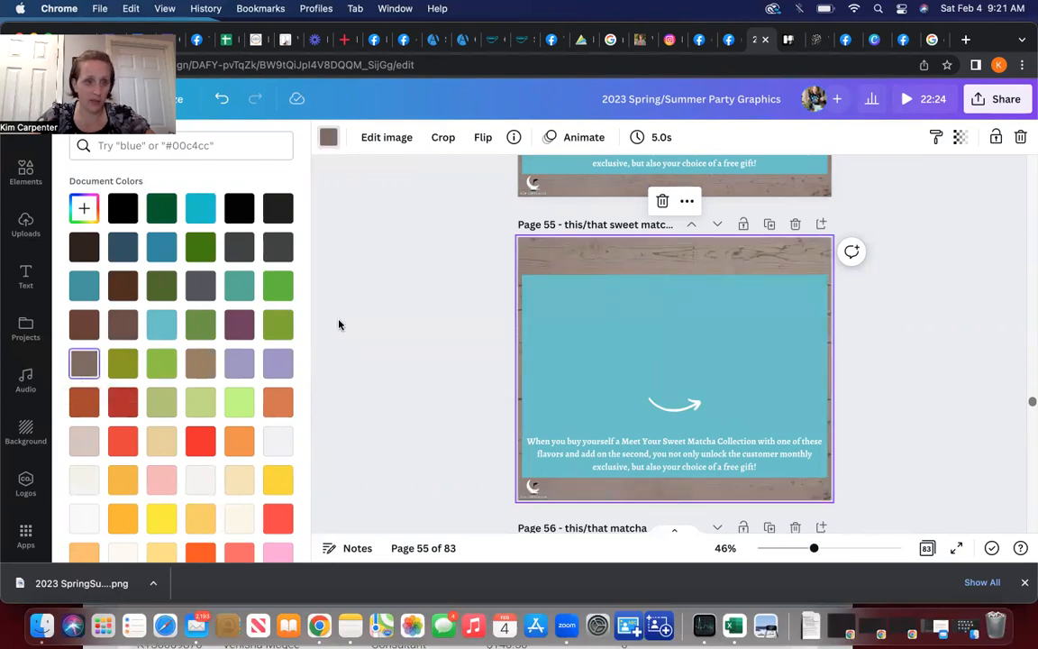
- Add the heading "Who's up for a Challenge?" on one line at size 53.7 along the page's top edge
left_click(27, 286)
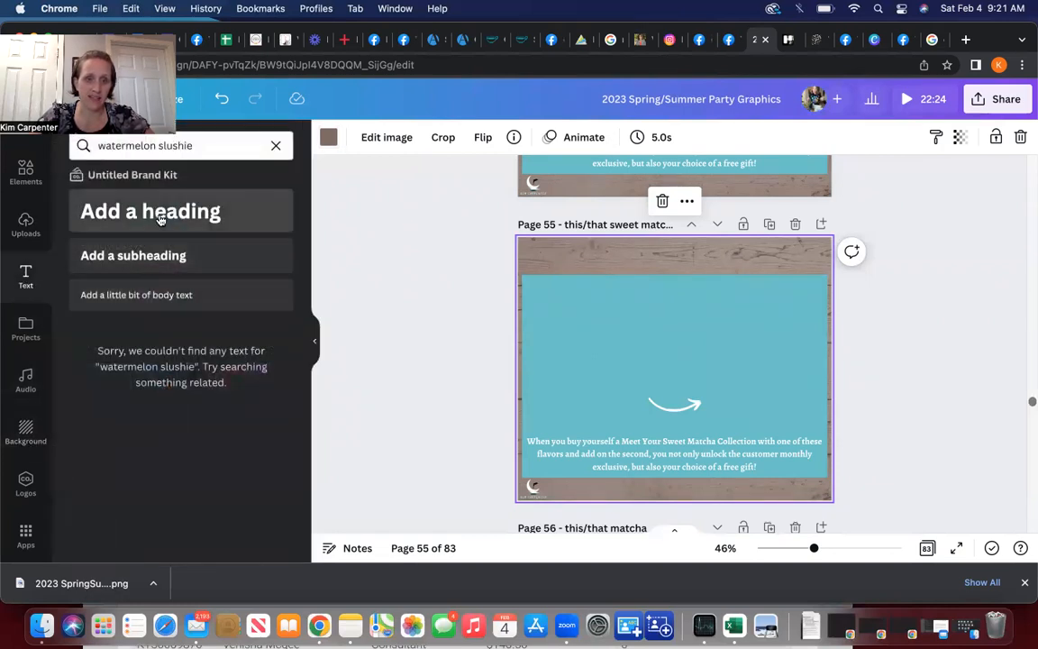
left_click(160, 214)
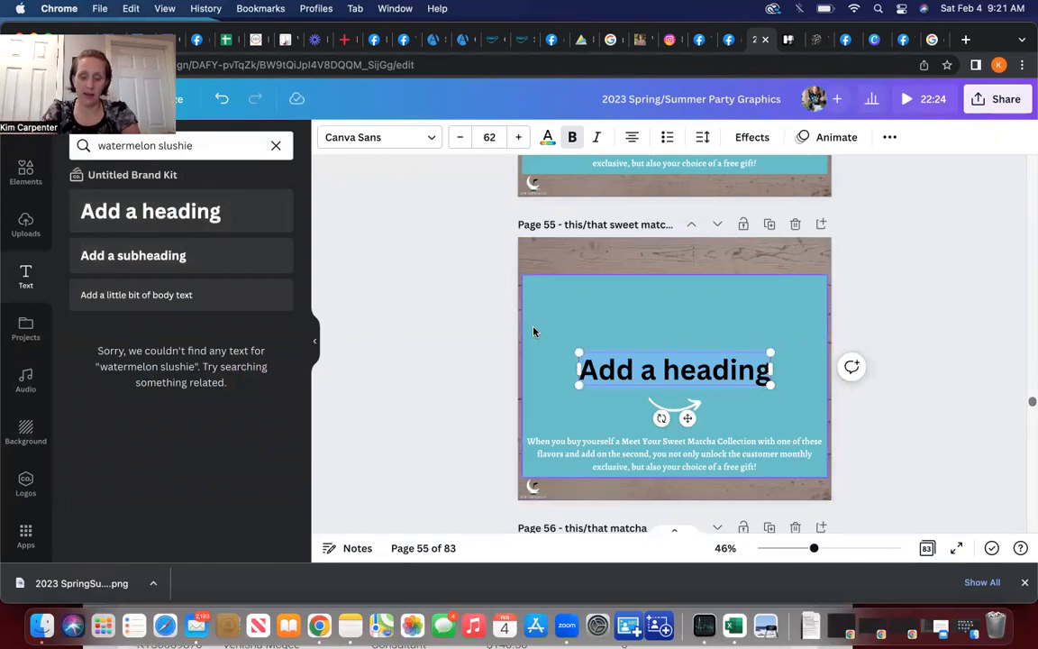
type("Who'")
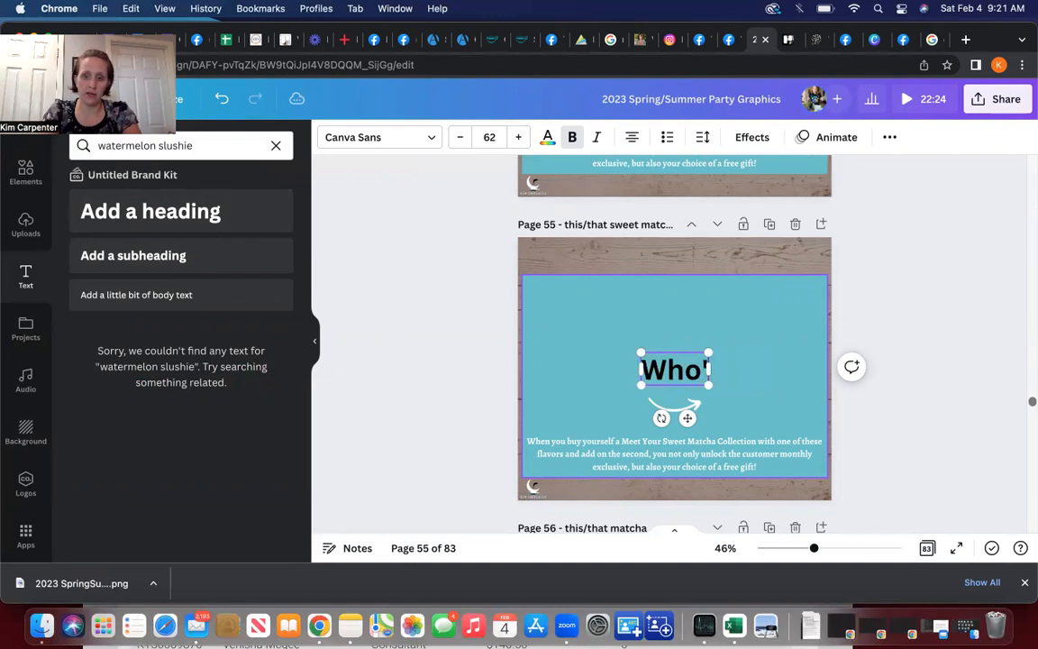
type("s up for a")
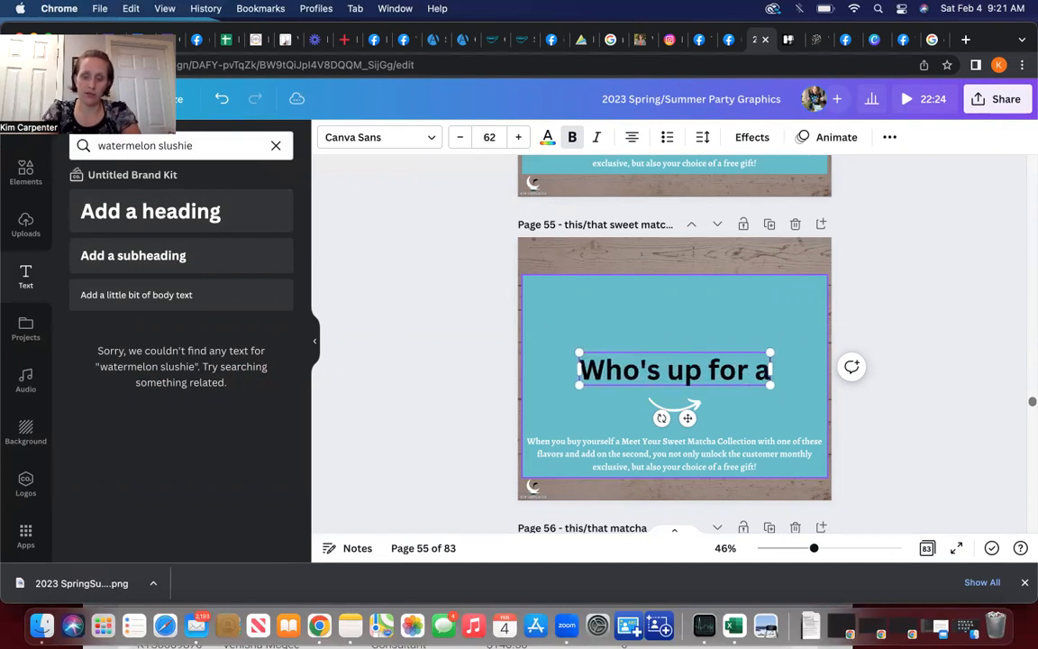
type(" Challenge?")
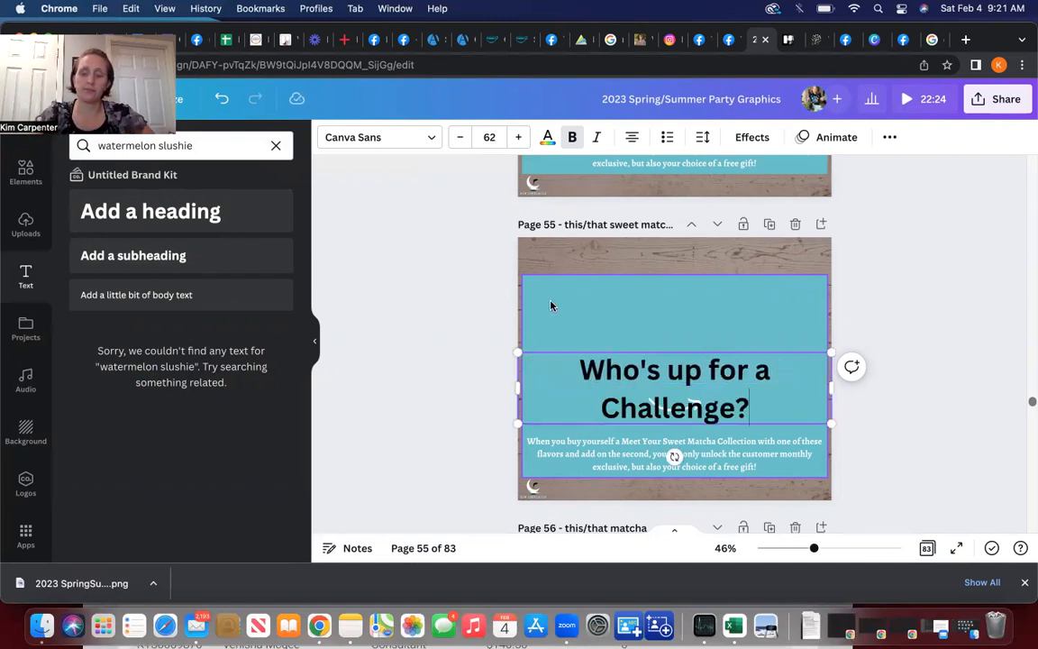
mouse_move(830, 350)
left_mouse_down()
mouse_move(803, 364)
mouse_move(836, 386)
mouse_move(851, 371)
mouse_move(830, 361)
left_mouse_up()
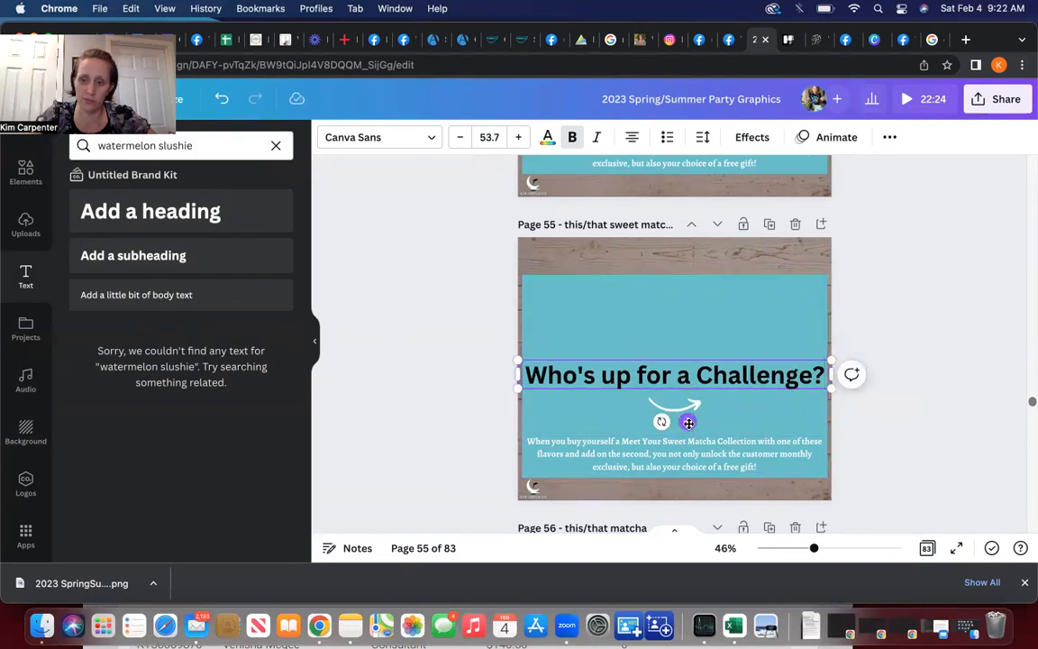
left_click_drag(686, 422, 656, 301)
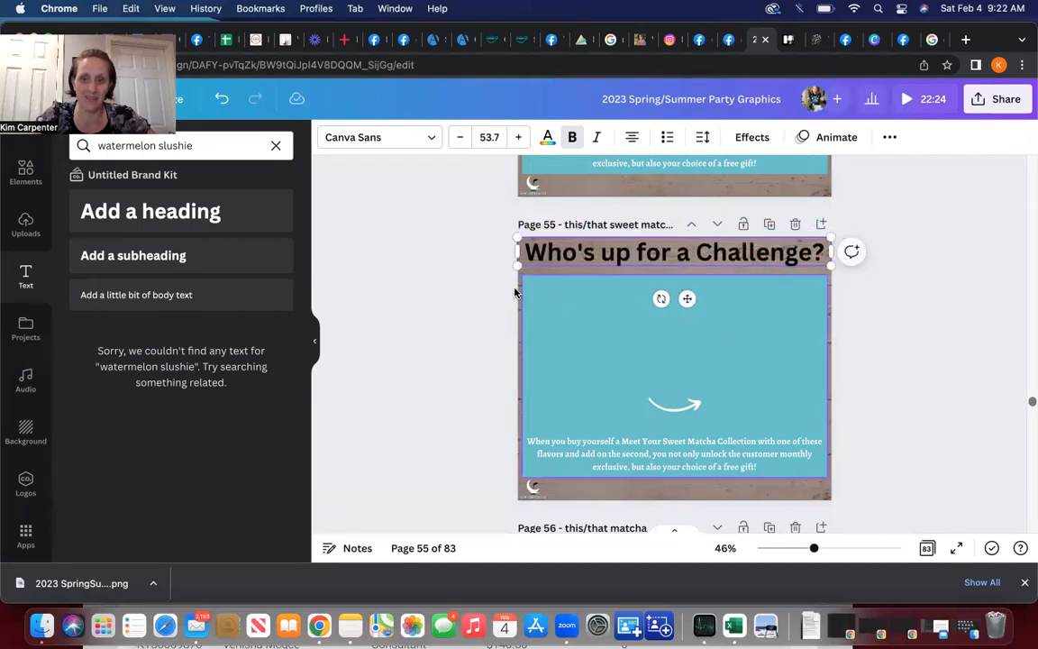
- Change the heading's text color to white
left_click(547, 139)
scroll(243, 434, "down", 5)
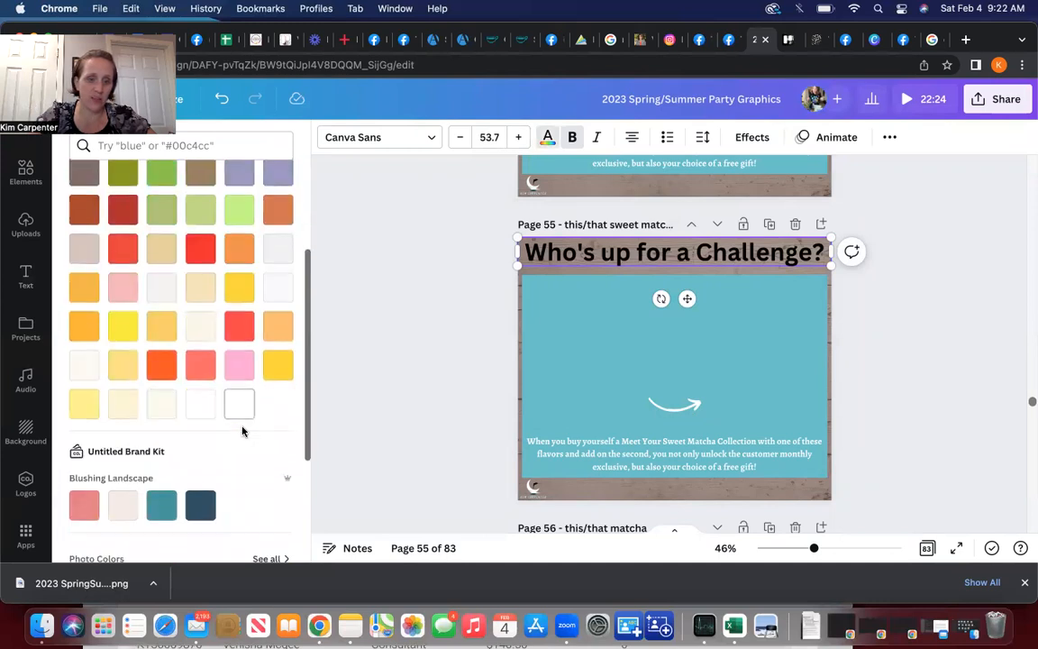
left_click(237, 405)
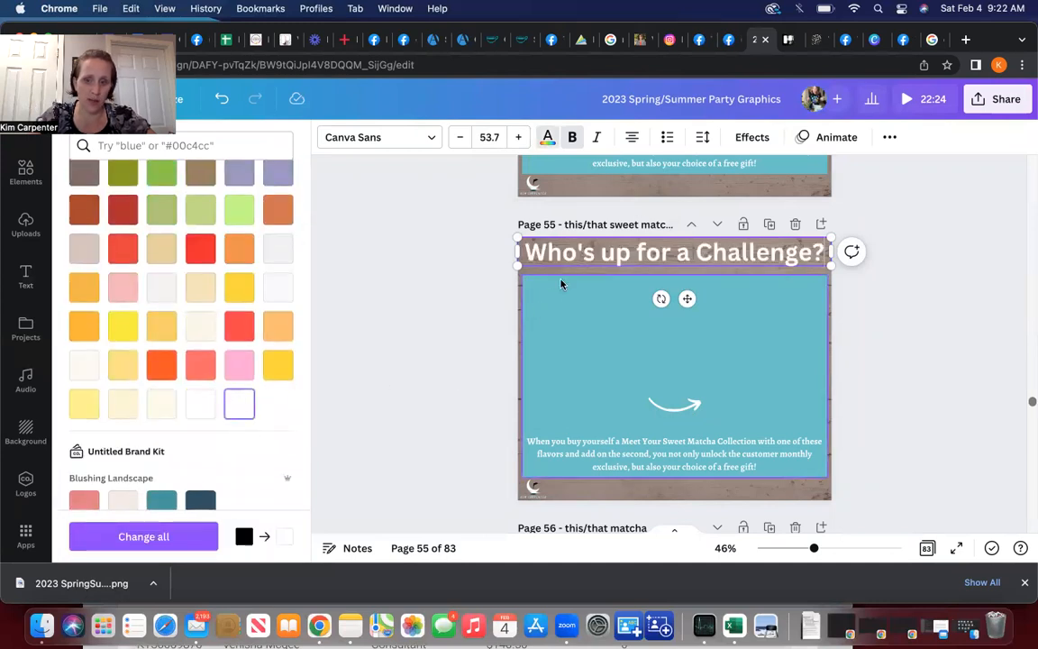
- Try the Alegreya font on the "Who's up for a Challenge?" heading
left_click(427, 140)
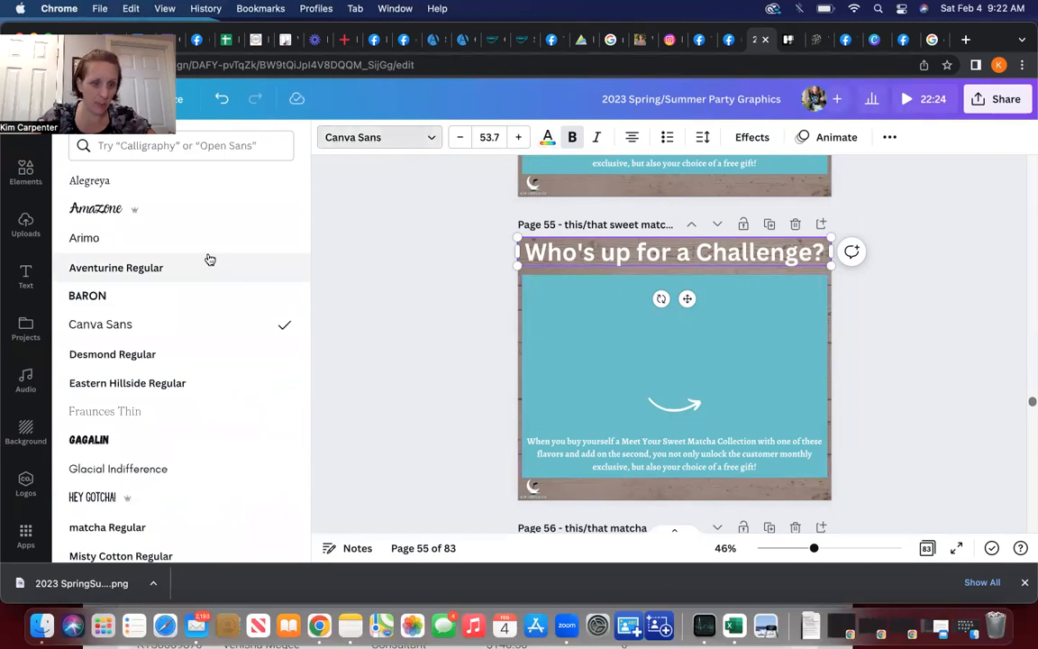
scroll(190, 340, "down", 3)
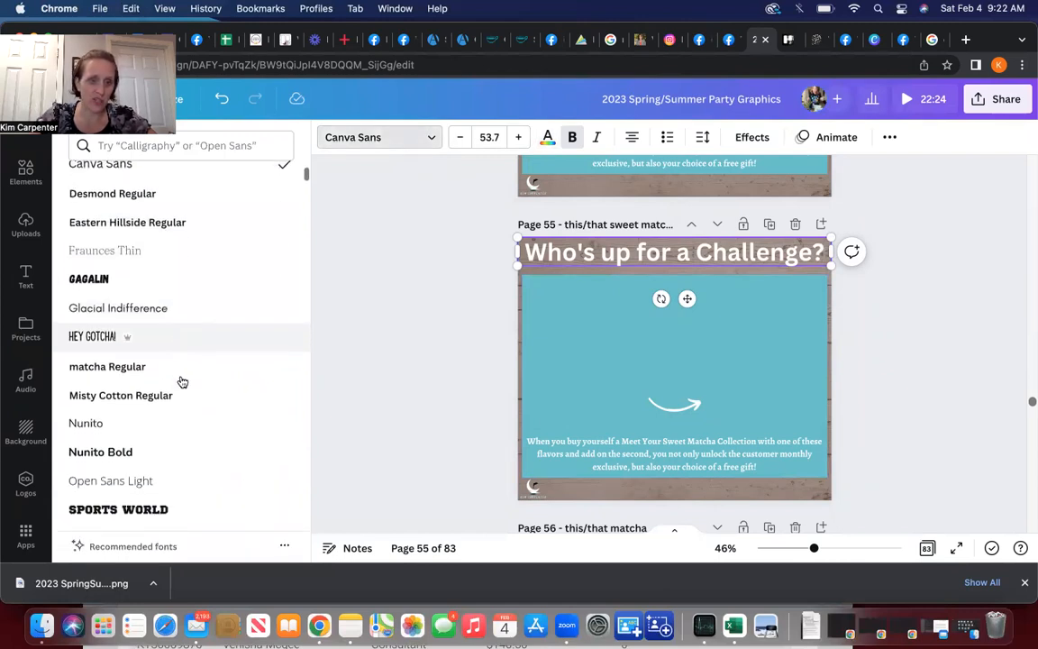
scroll(179, 370, "down", 3)
scroll(179, 371, "up", 6)
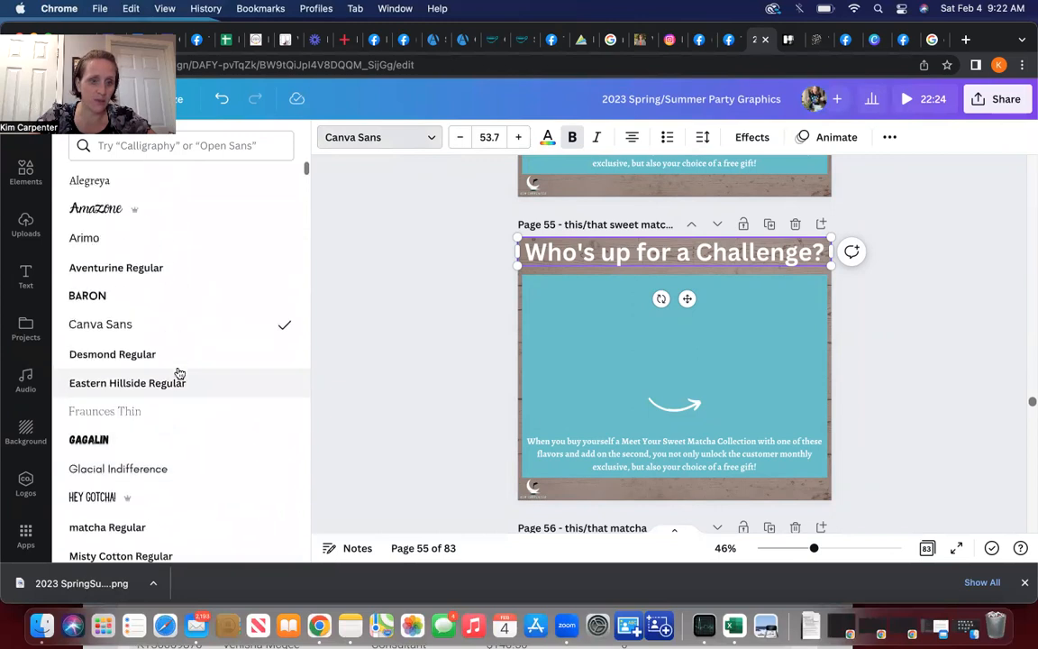
left_click(126, 183)
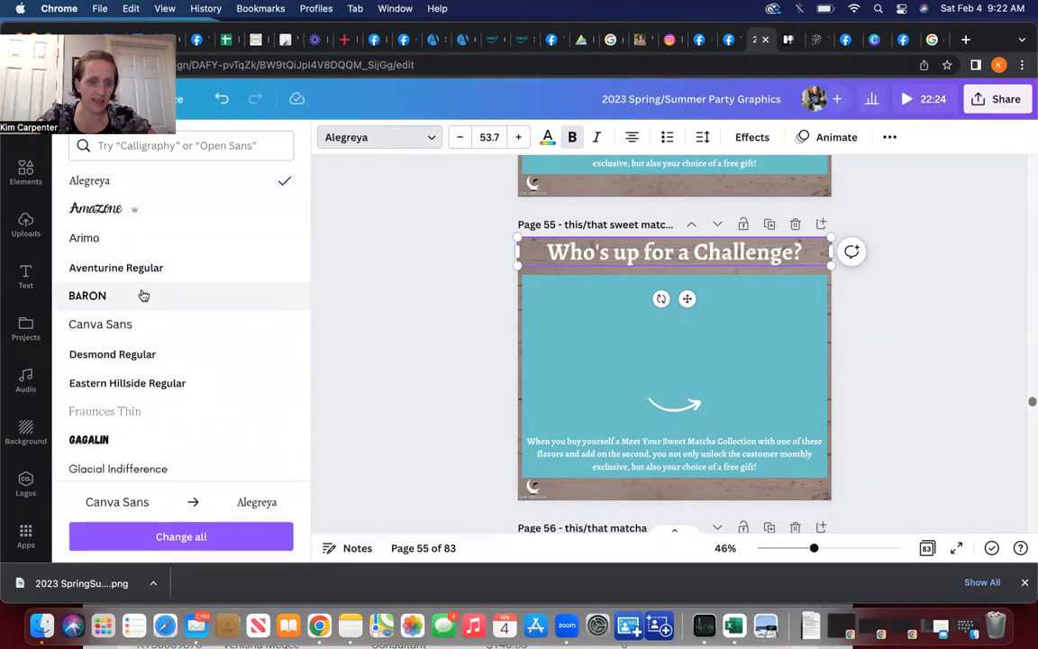
- Try the recently used Amsterdam One script font on the heading
scroll(140, 295, "down", 3)
scroll(143, 296, "down", 5)
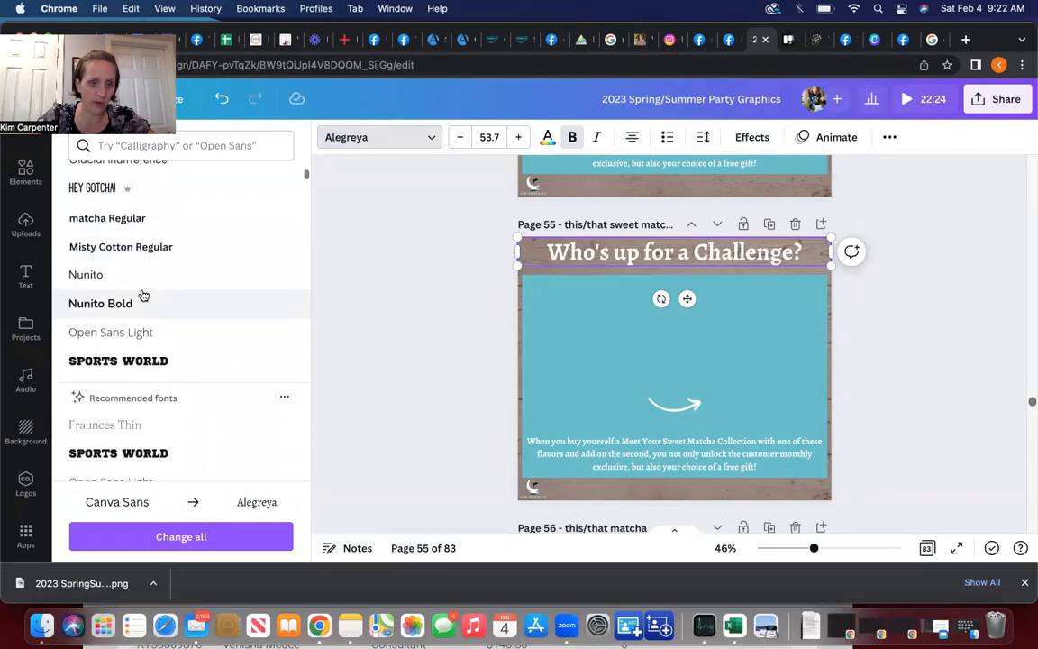
scroll(140, 294, "down", 2)
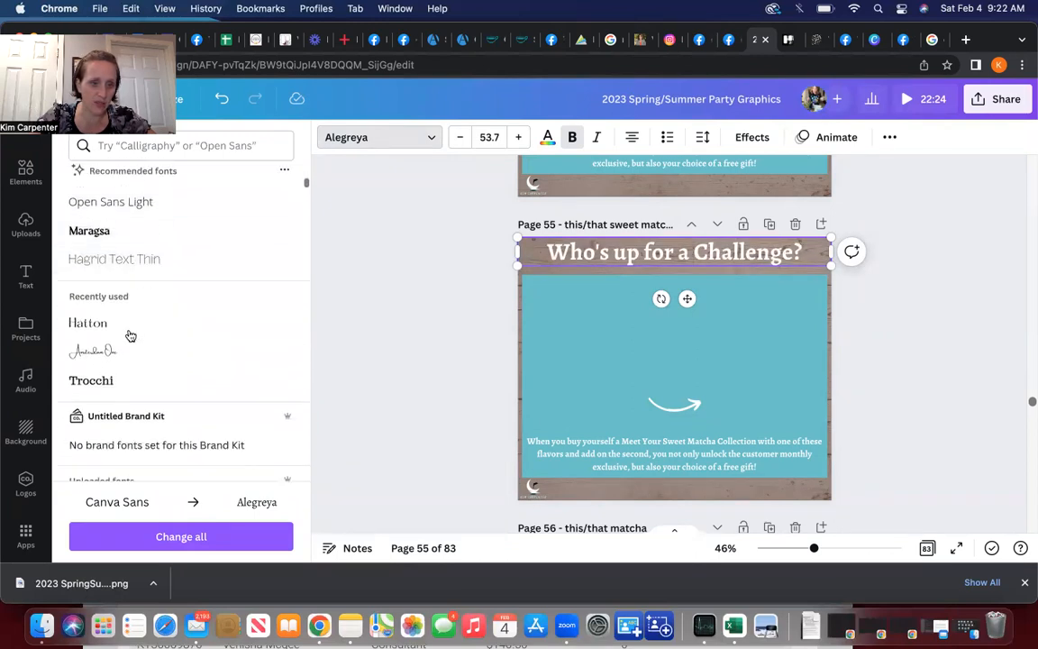
left_click(116, 352)
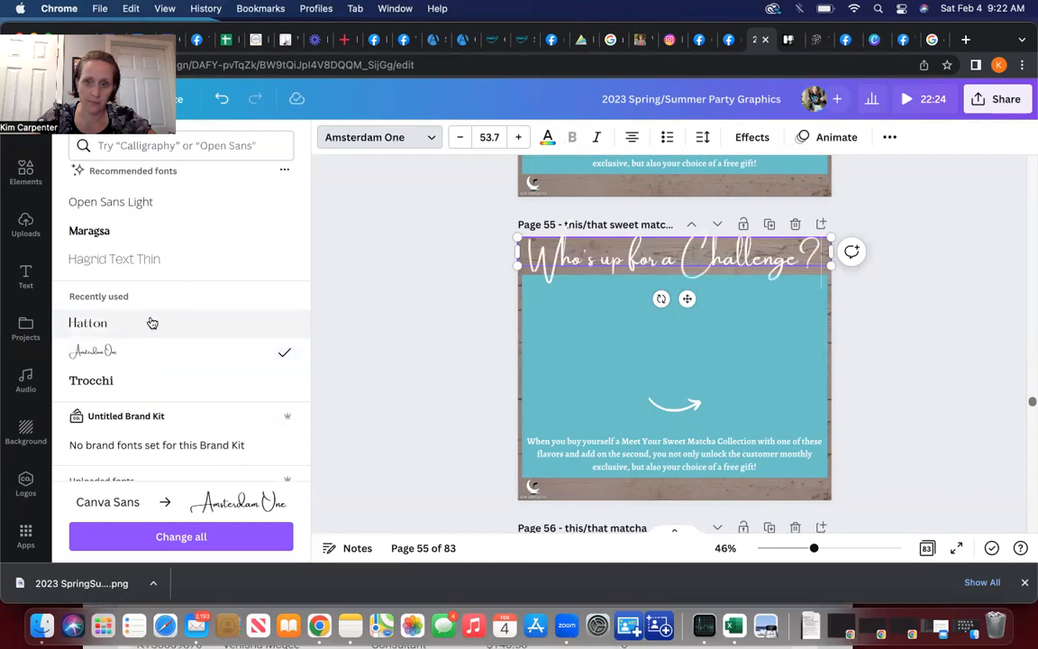
- Try the Amazone font from the document fonts on the heading
scroll(153, 315, "up", 8)
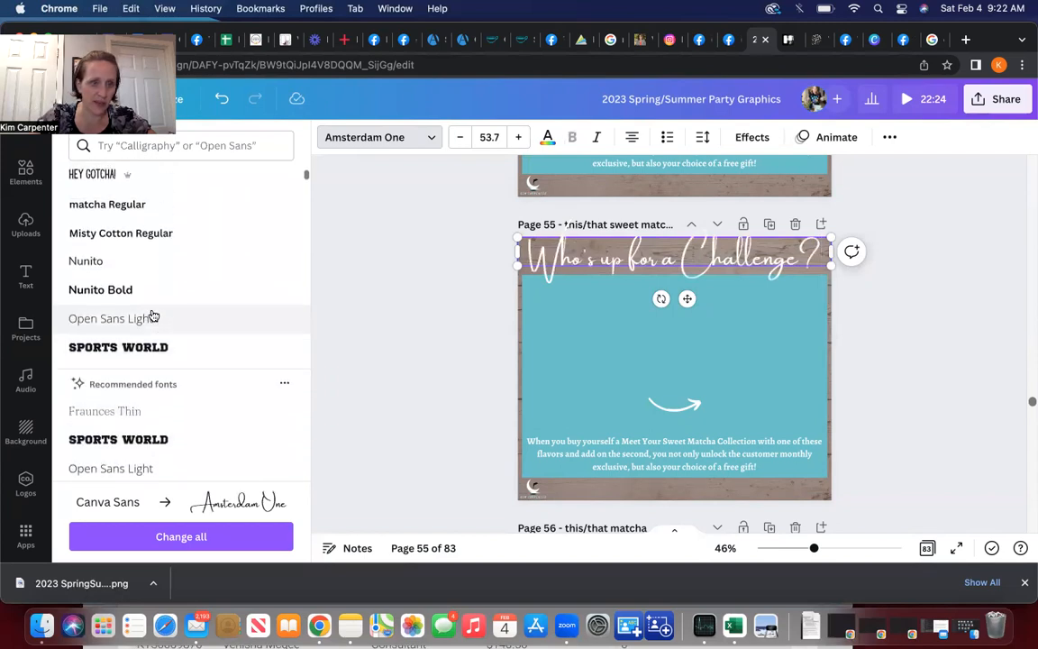
scroll(154, 316, "up", 4)
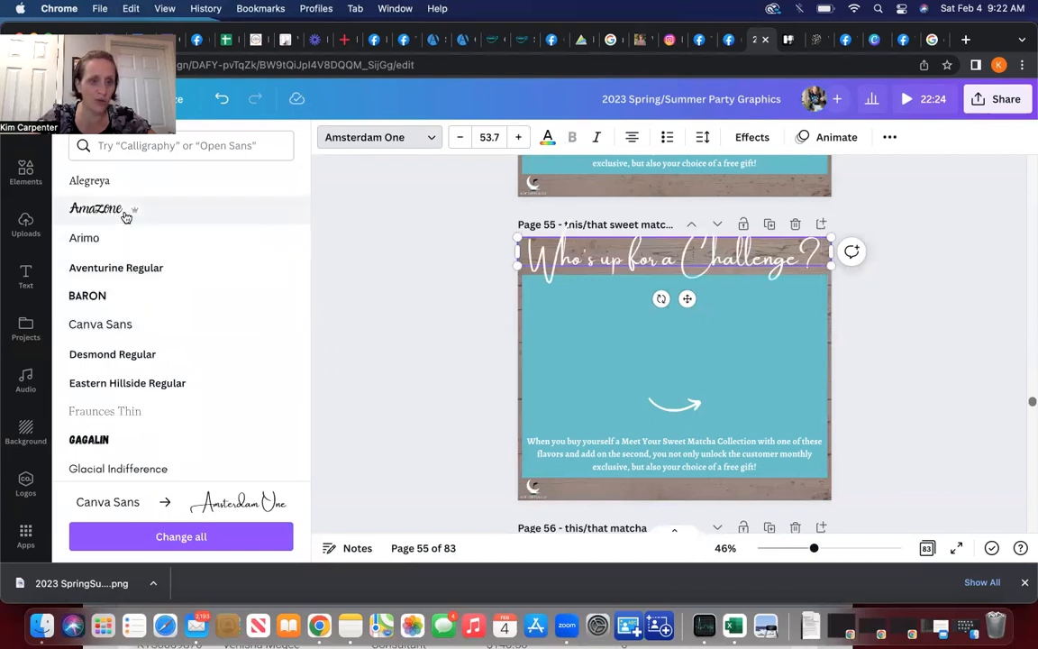
mouse_move(135, 208)
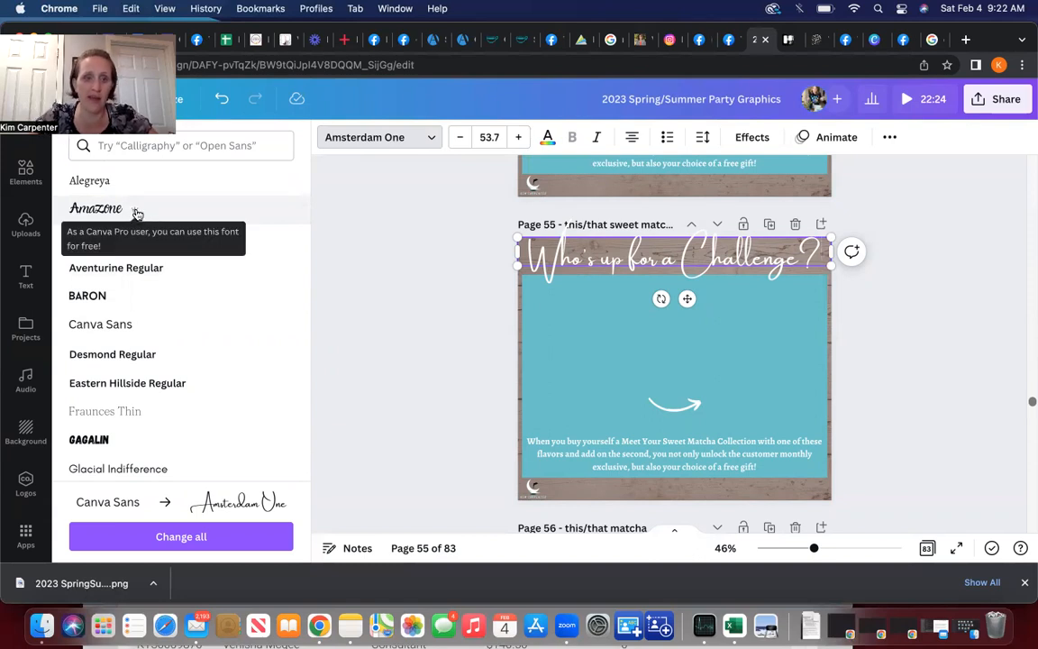
left_click(101, 209)
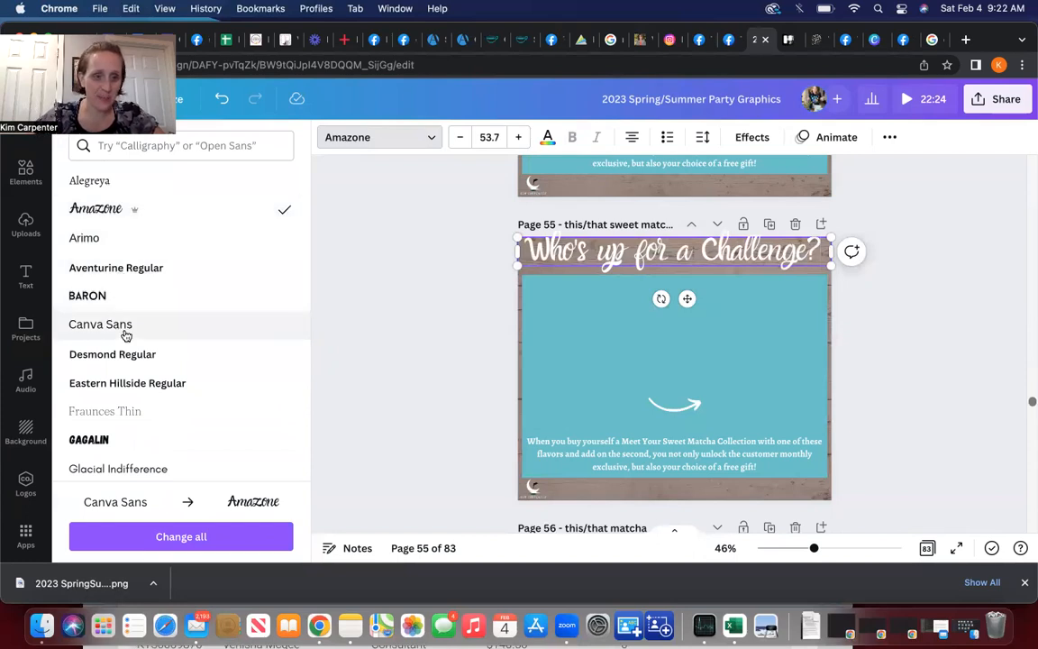
- Set the heading's font to the second Cherish Today Regular entry among the uploaded fonts
scroll(131, 345, "down", 3)
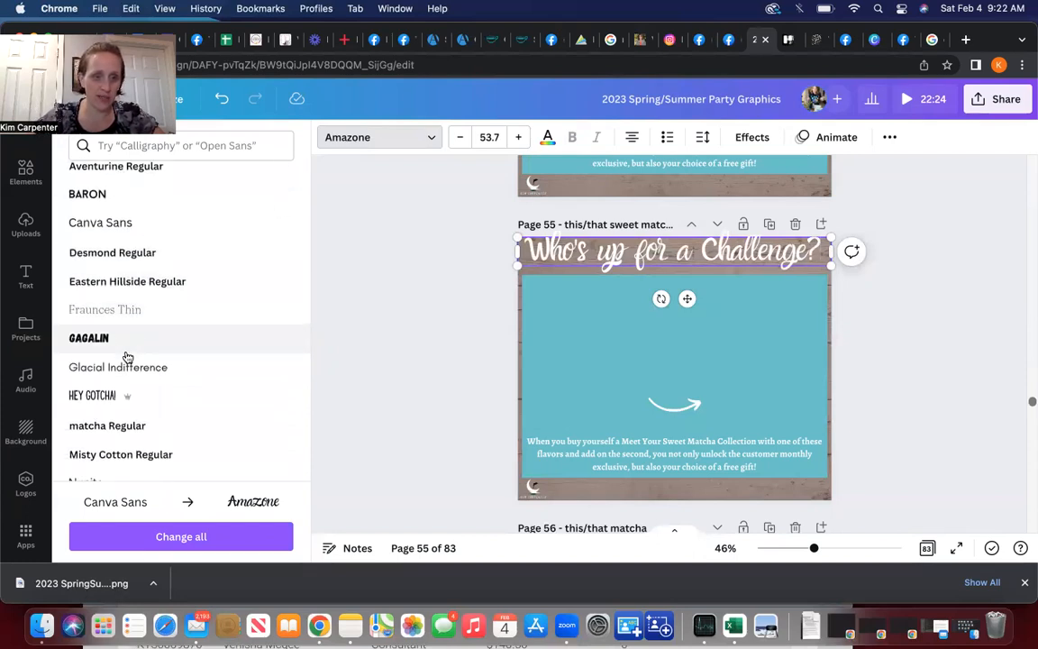
scroll(127, 358, "down", 2)
mouse_move(126, 352)
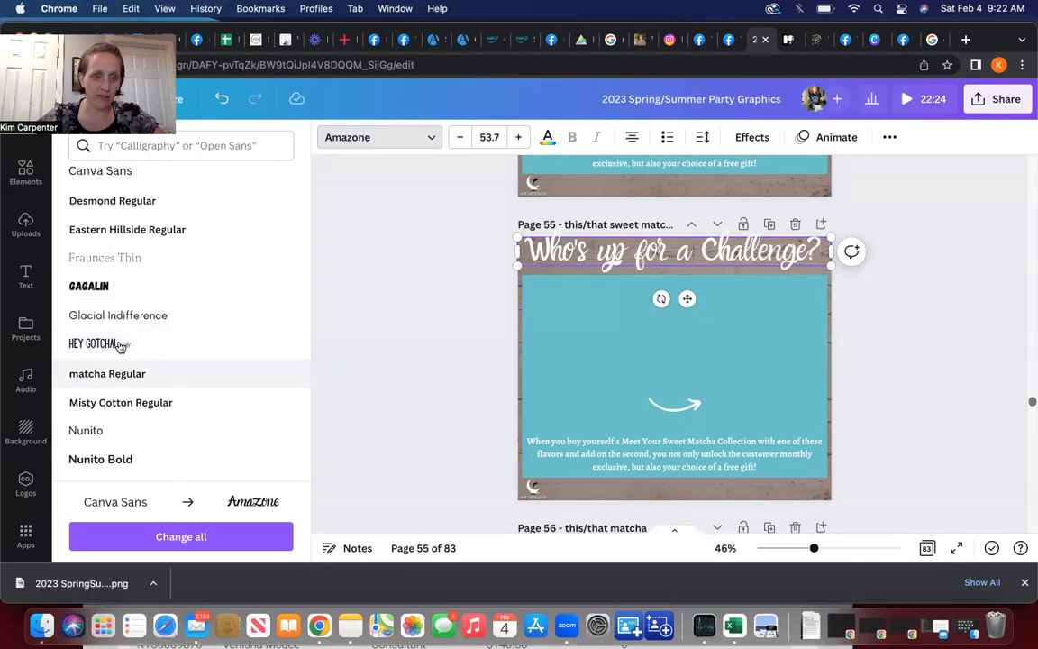
scroll(153, 418, "down", 10)
scroll(153, 417, "down", 15)
scroll(153, 418, "down", 5)
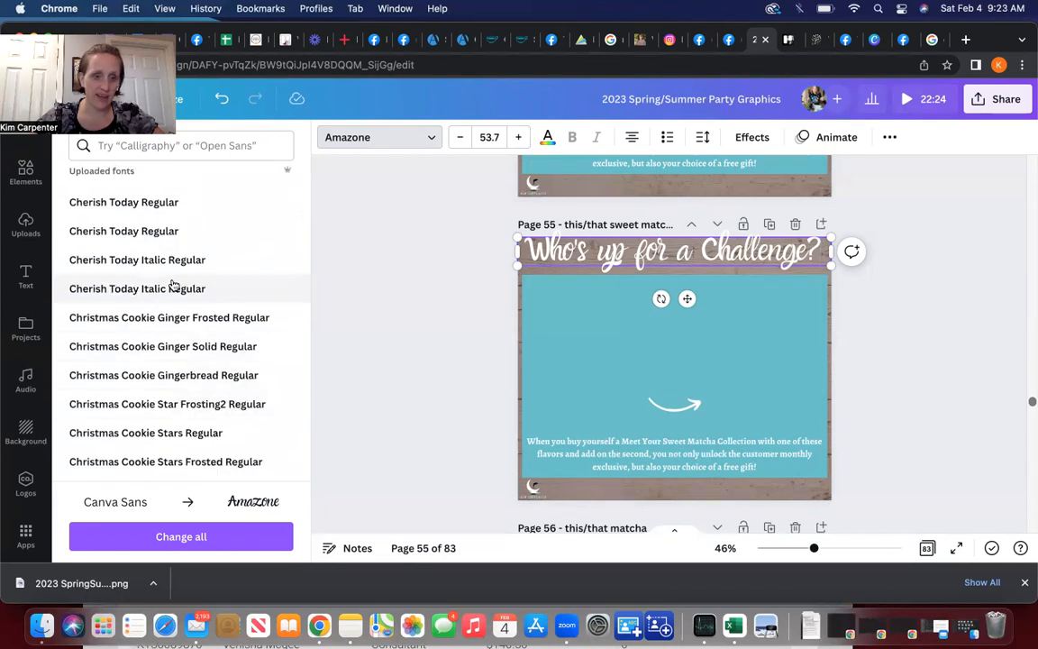
scroll(174, 286, "up", 1)
left_click(167, 267)
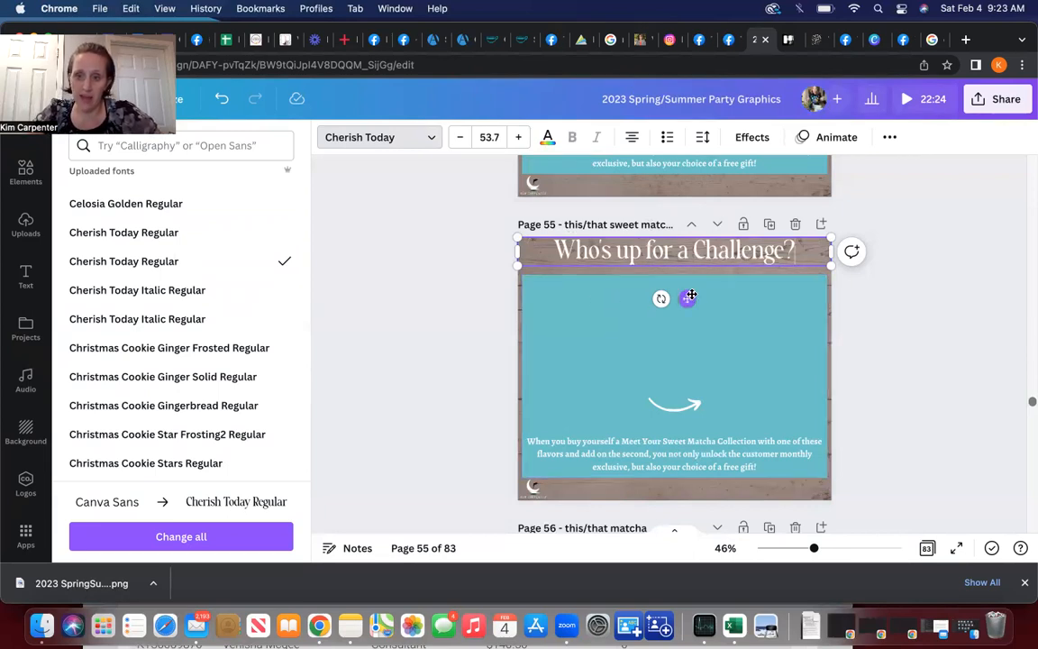
- Move the heading slightly down and delete the large teal rectangle beneath it
left_click_drag(691, 298, 691, 307)
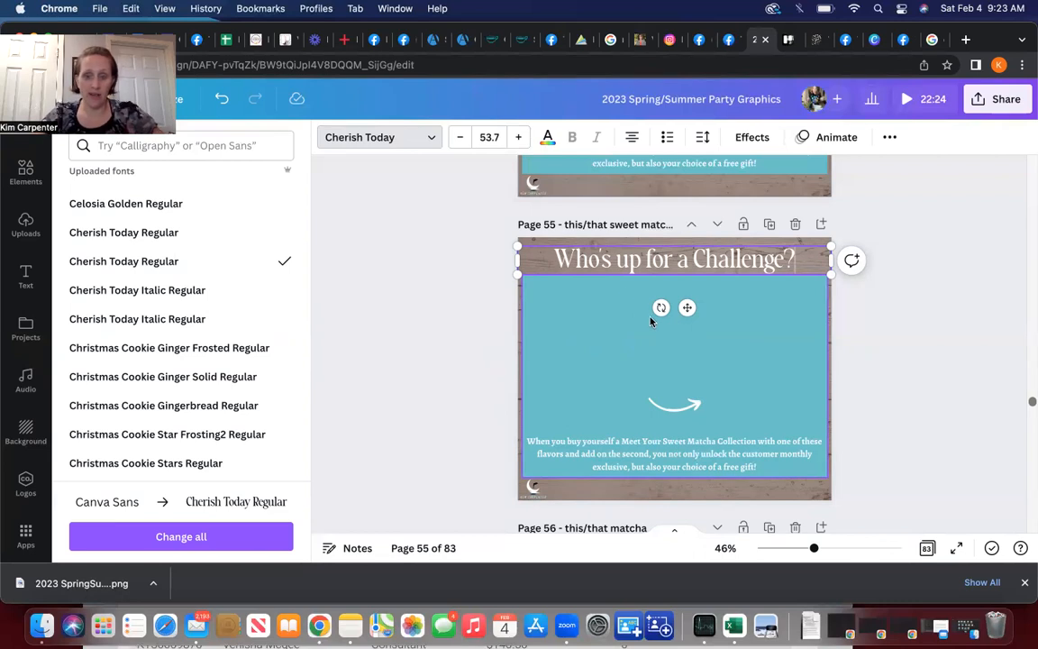
left_click(625, 320)
key("Delete")
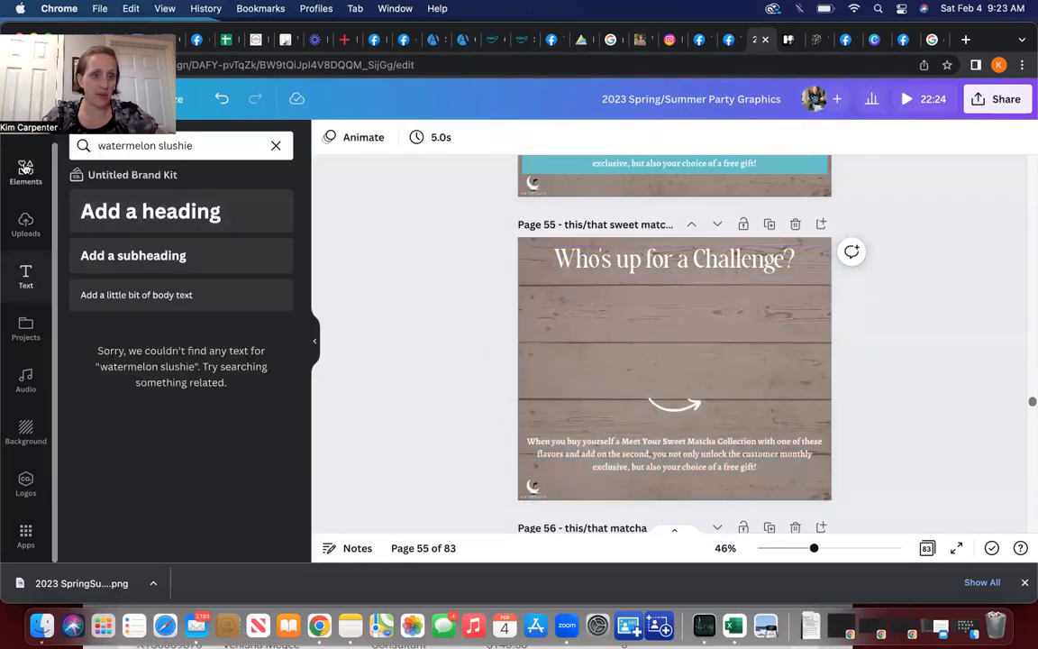
- Add the round serrated-edge badge shape from the Lines & Shapes collection to the page
left_click(25, 170)
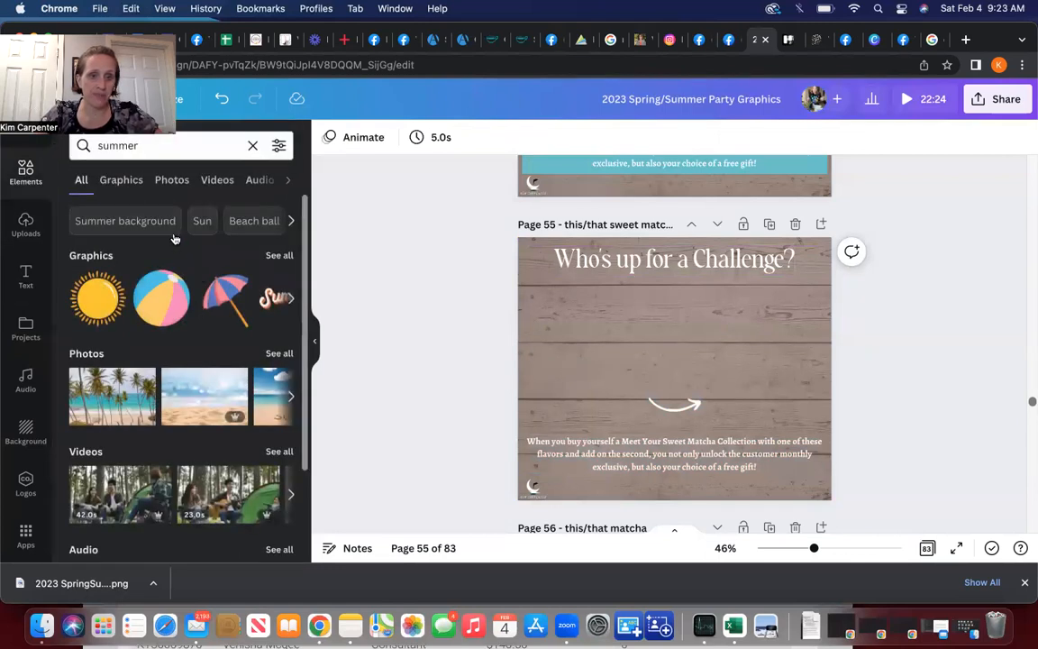
left_click(253, 146)
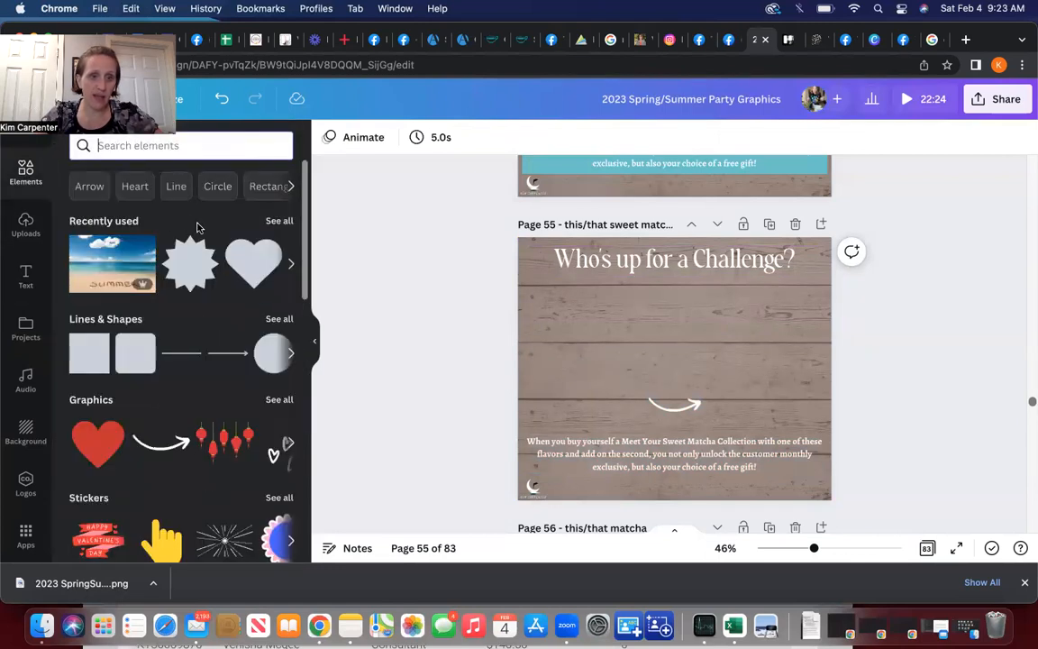
left_click(279, 323)
scroll(222, 425, "down", 1)
scroll(223, 425, "down", 2)
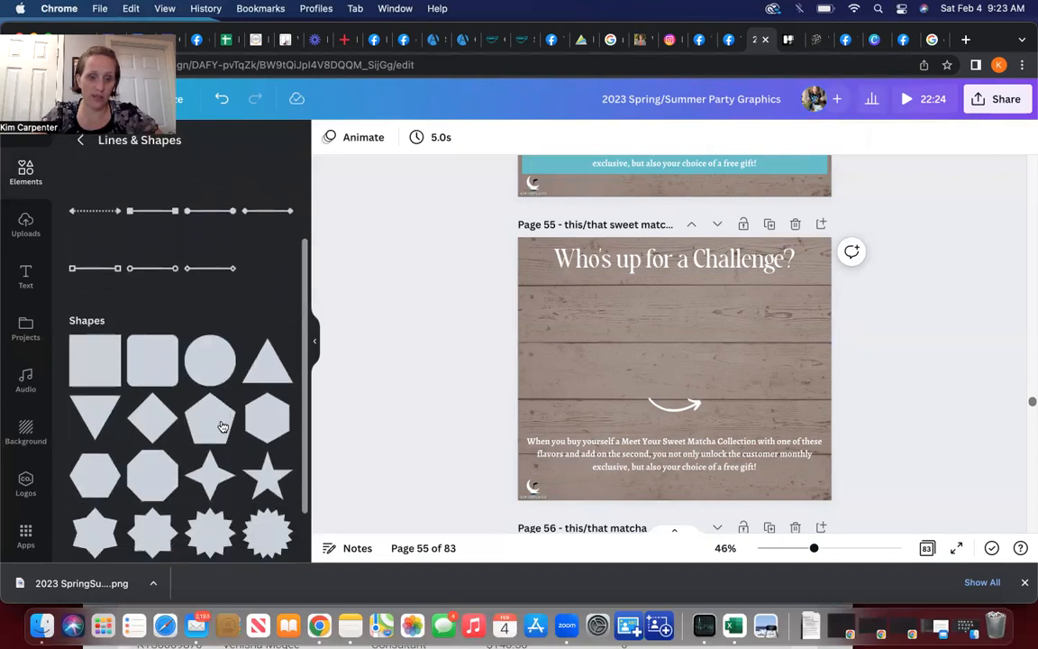
scroll(222, 426, "down", 2)
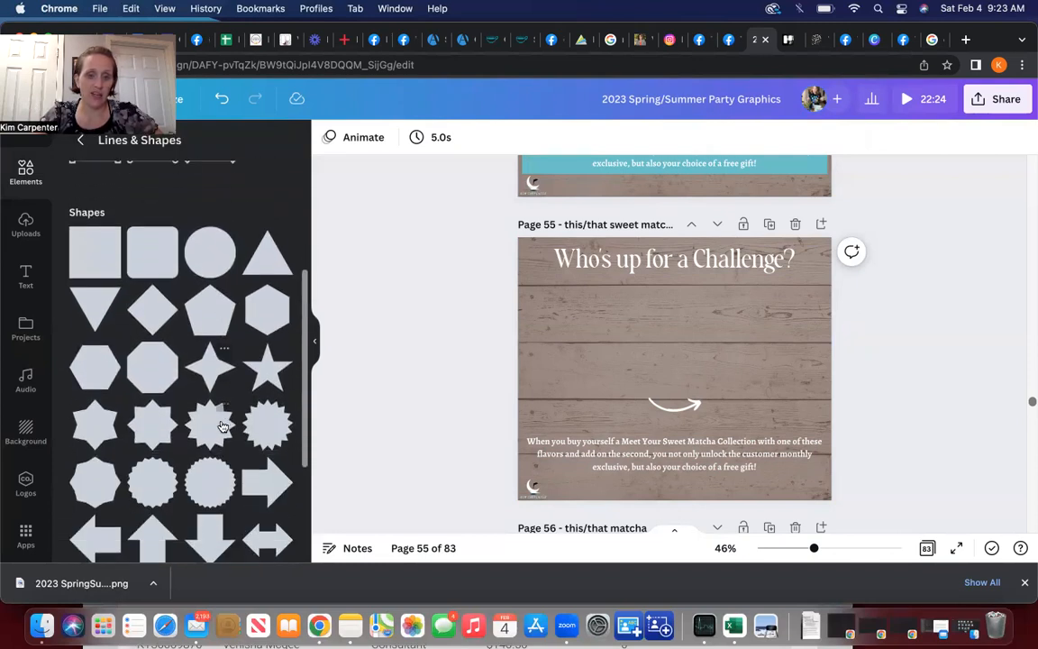
left_click(205, 481)
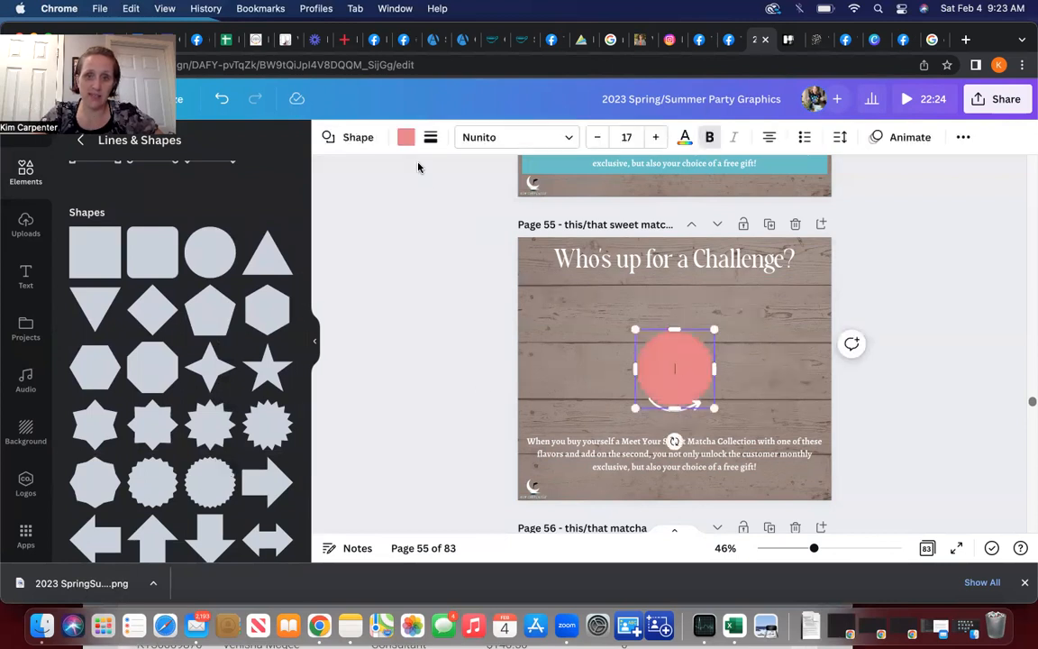
- Recolor the badge light teal and move it to the page's upper left, just below the heading
left_click(407, 138)
left_click(200, 324)
left_click_drag(662, 360, 571, 305)
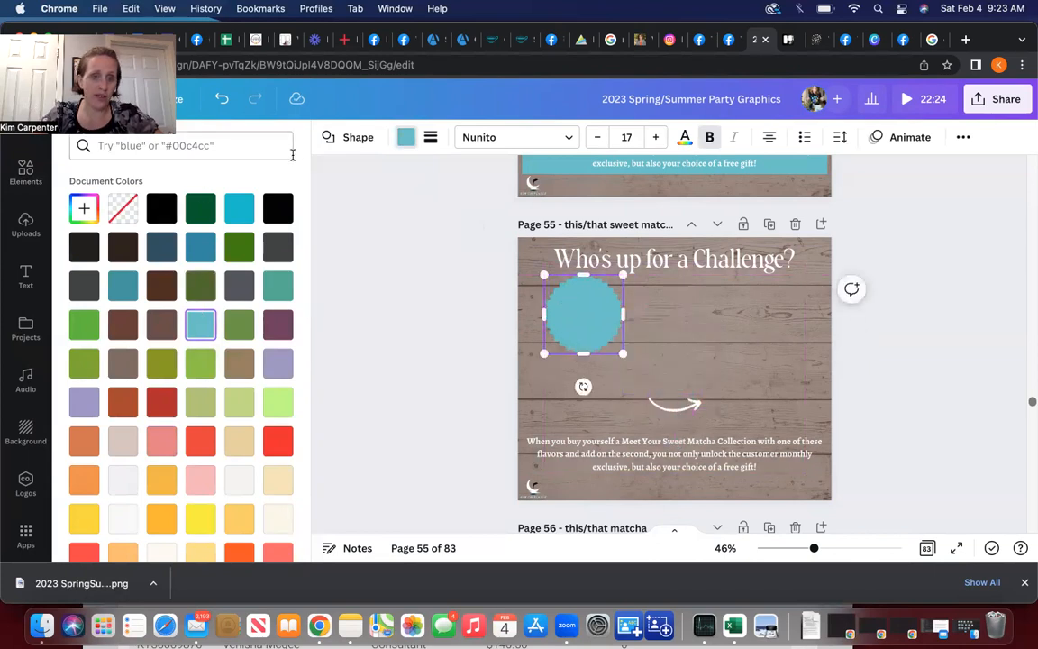
- Add a rounded square and stretch it into a wide panel between the heading and the lower paragraph
left_click(352, 253)
scroll(182, 410, "down", 1)
scroll(183, 409, "down", 1)
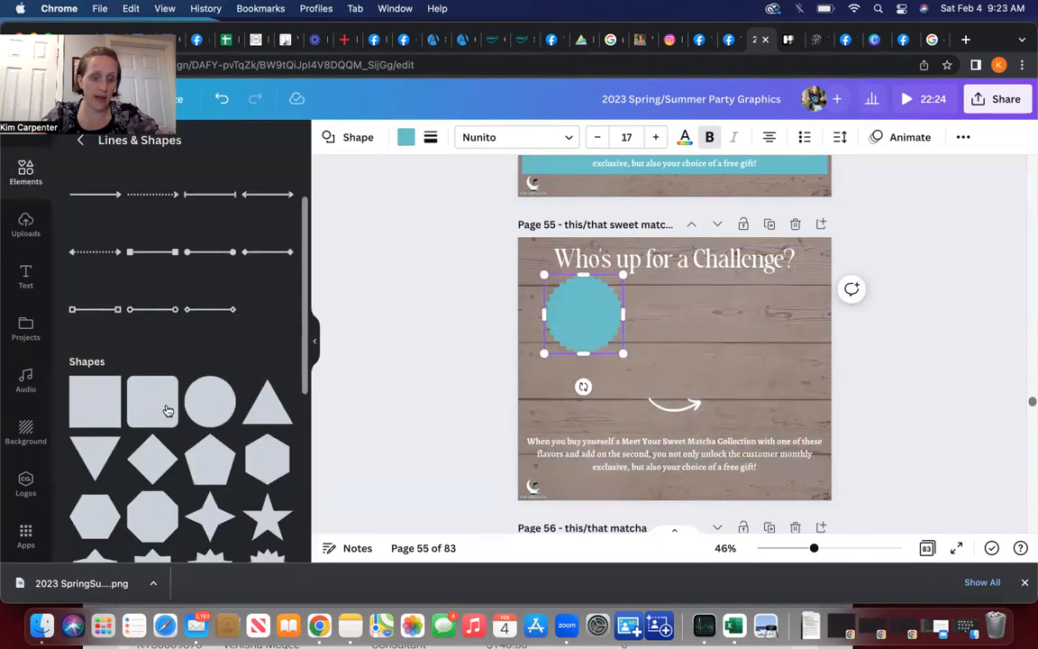
left_click(154, 404)
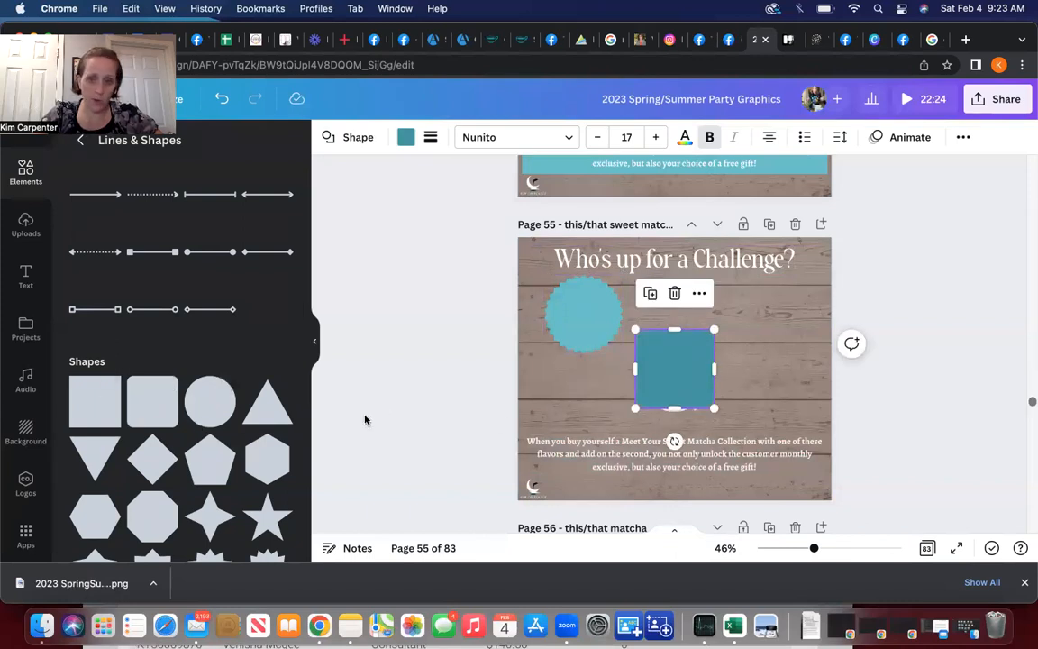
left_click_drag(649, 360, 539, 320)
left_click_drag(698, 377, 825, 428)
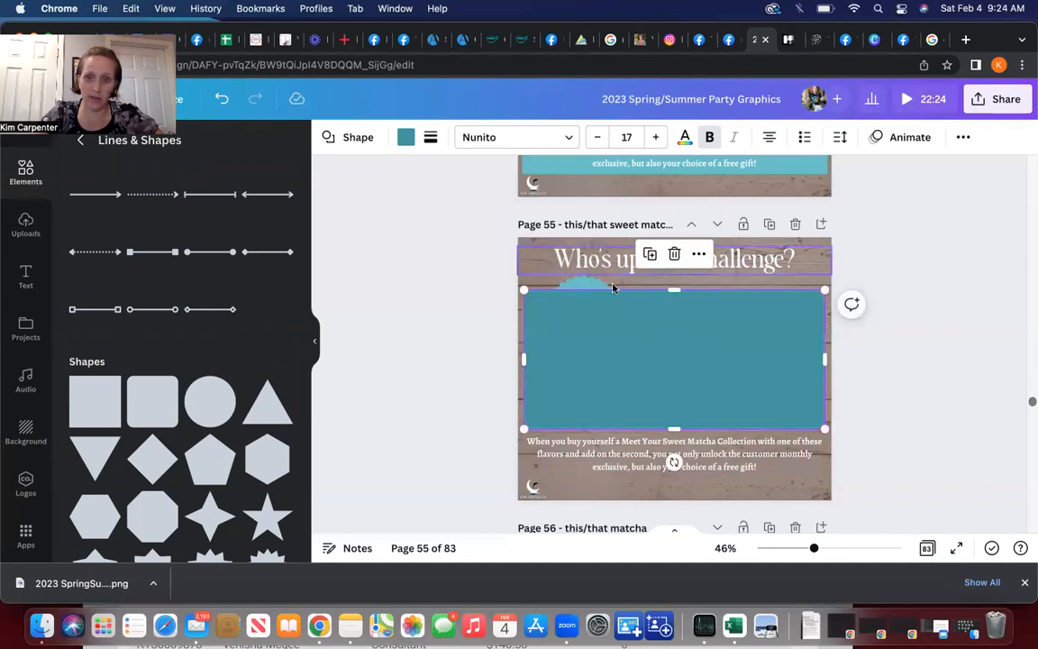
- Send the wide rounded panel backward behind the badge and the white arrow
left_click(963, 140)
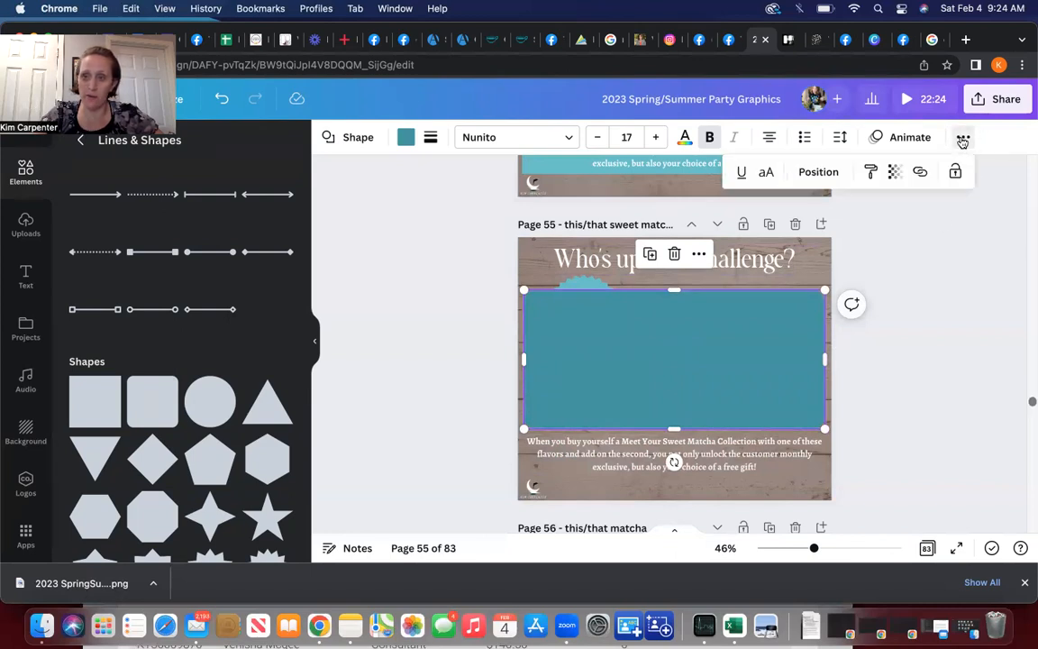
left_click(816, 174)
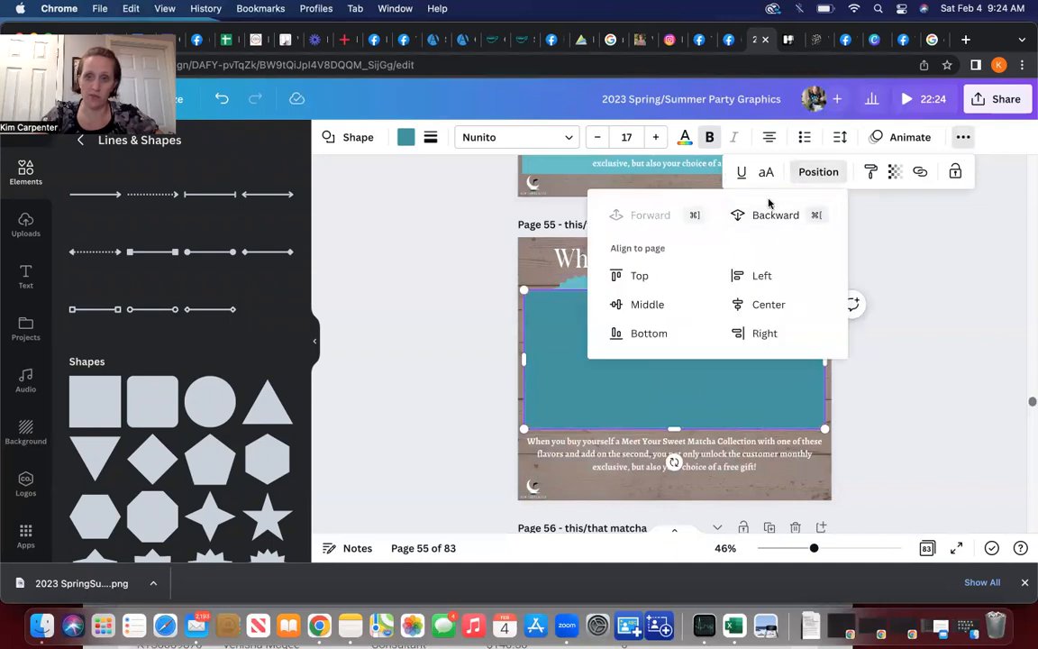
left_click(766, 217)
left_click(773, 221)
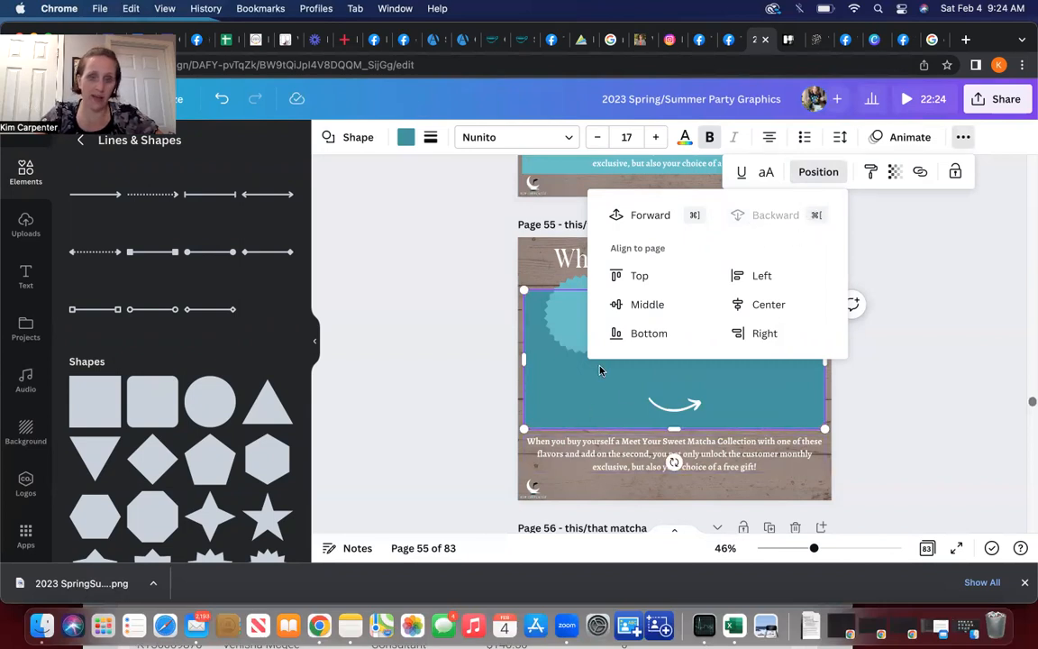
- Set the rounded panel's transparency to 56 and deselect it
left_click(898, 170)
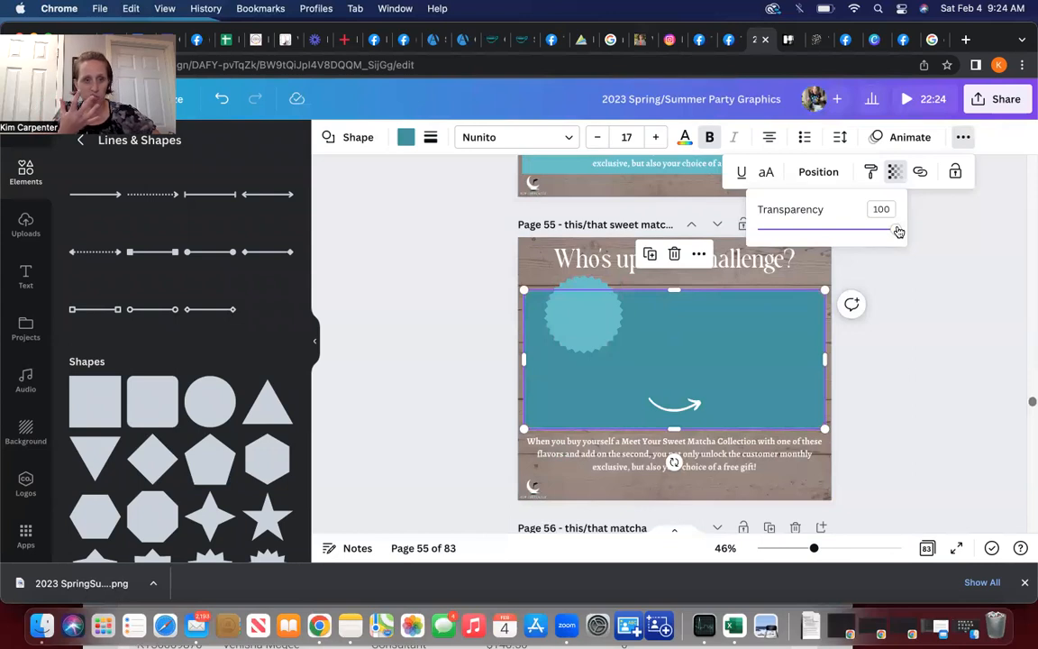
left_click_drag(899, 232, 835, 231)
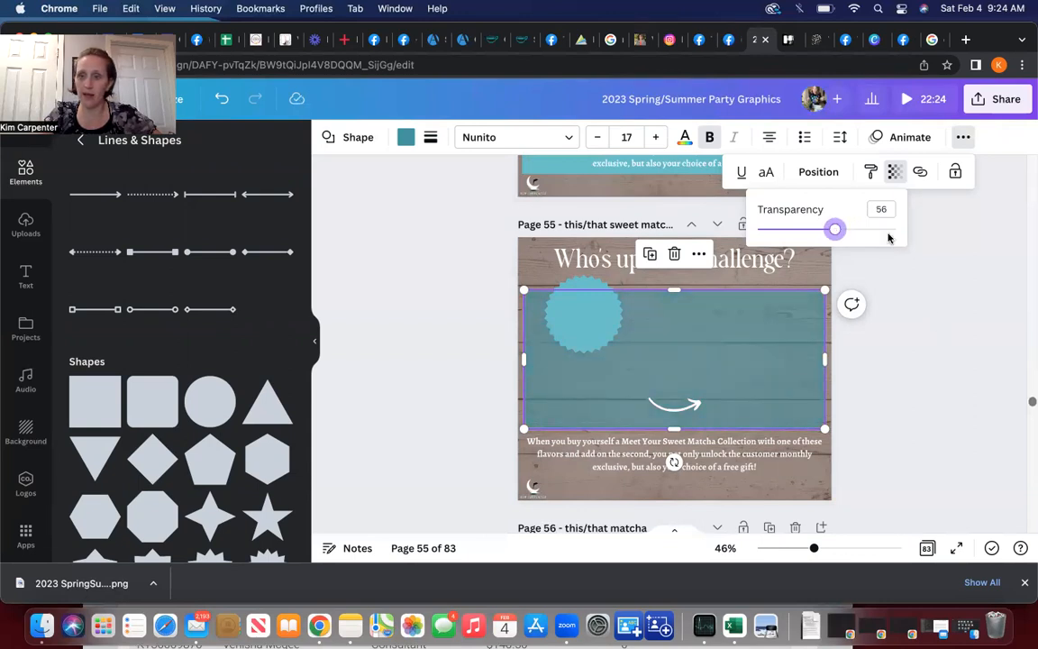
left_click(906, 308)
left_click(867, 301)
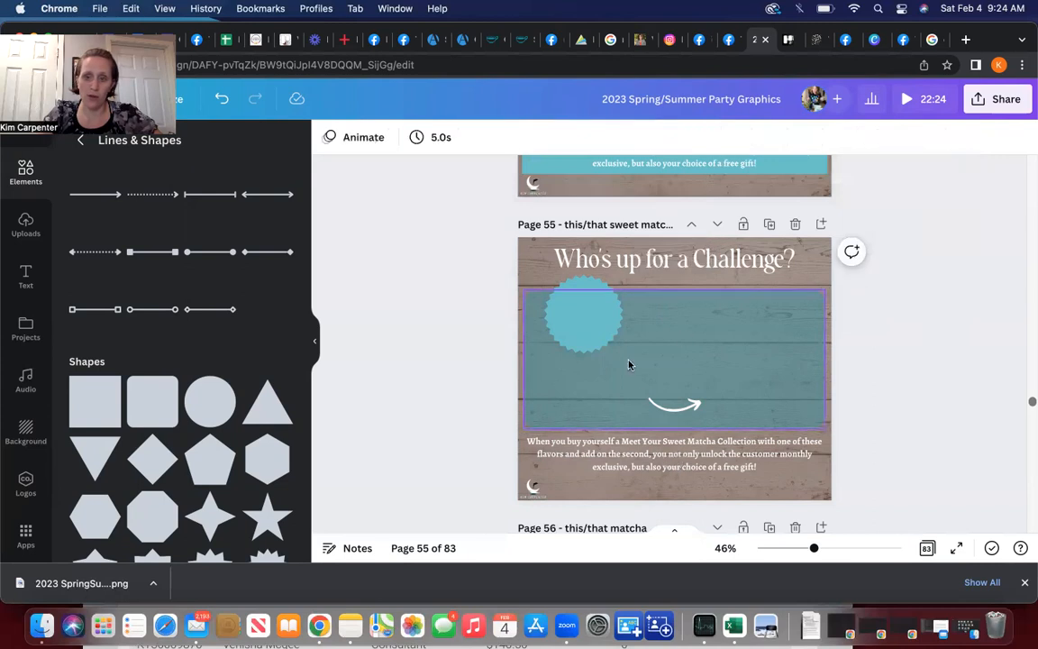
- Add a body text box to the challenge page reading "This", "Or" and "That" on three separate lines
scroll(217, 286, "up", 2)
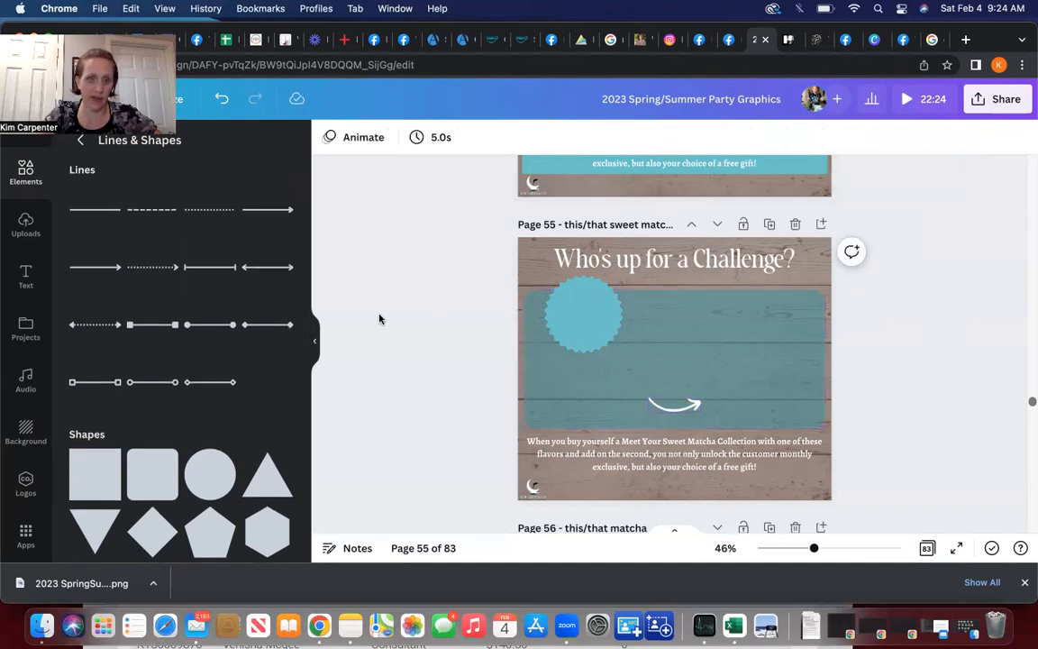
left_click(16, 285)
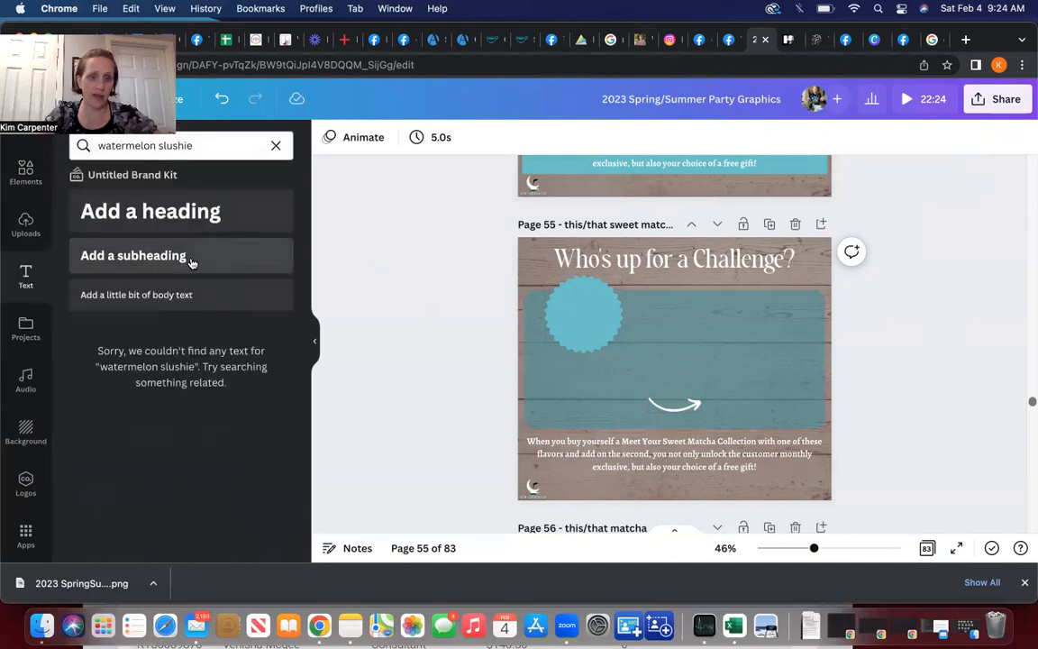
left_click(177, 305)
type("Inis or")
key("BackSpace")
key("BackSpace")
key("BackSpace")
key("Return")
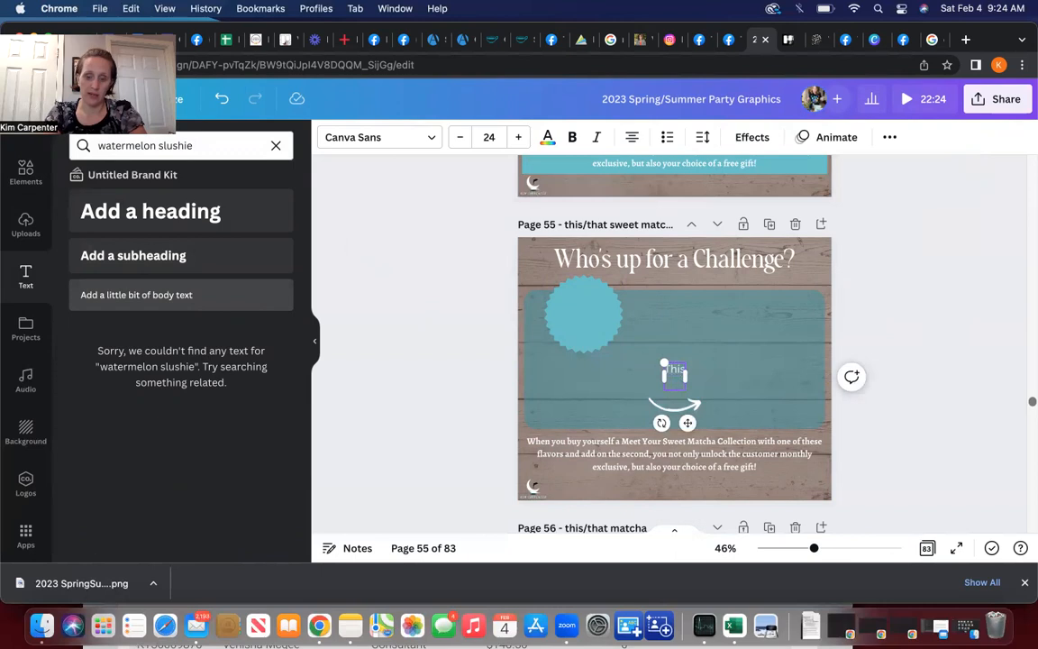
type("Or")
key("Return")
type("That")
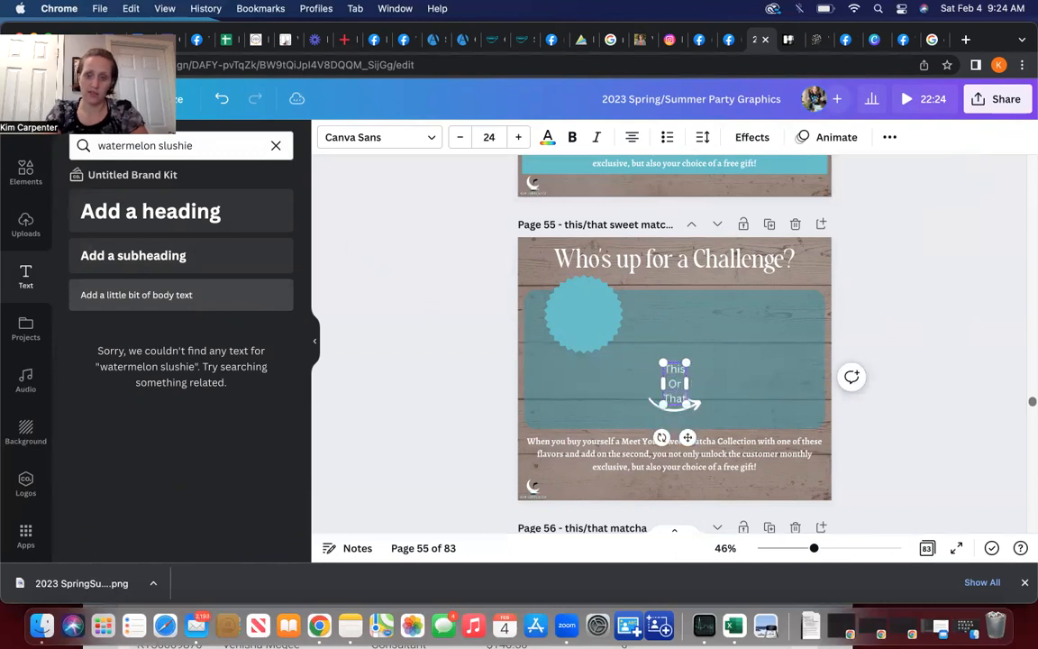
- Scale the three-line text up to font size 62.3 over the teal panel
left_click(633, 138)
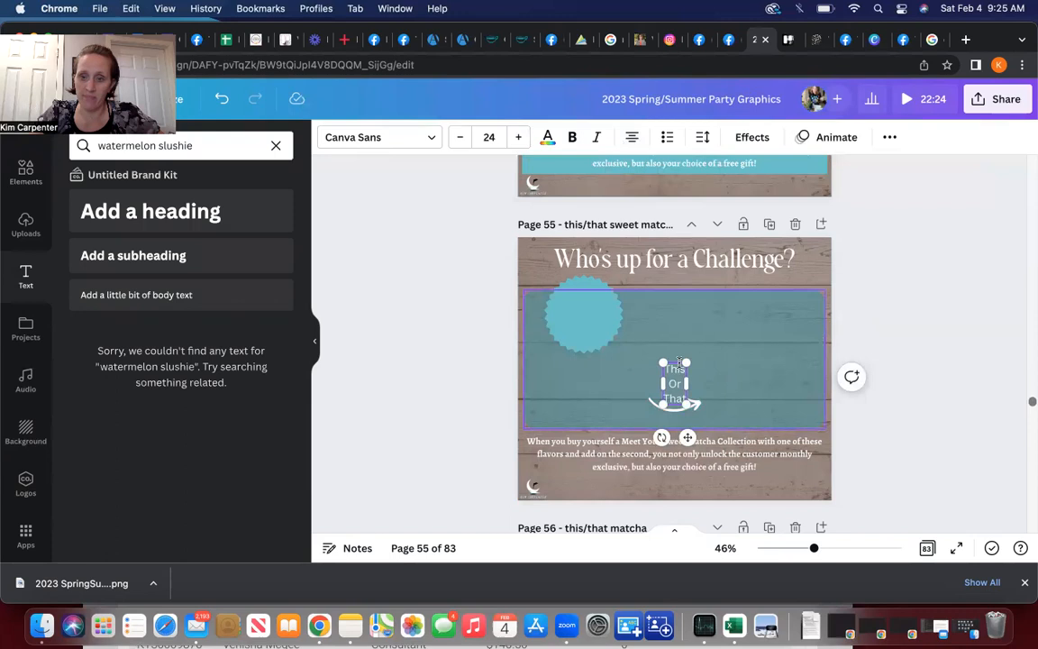
left_click_drag(664, 362, 615, 275)
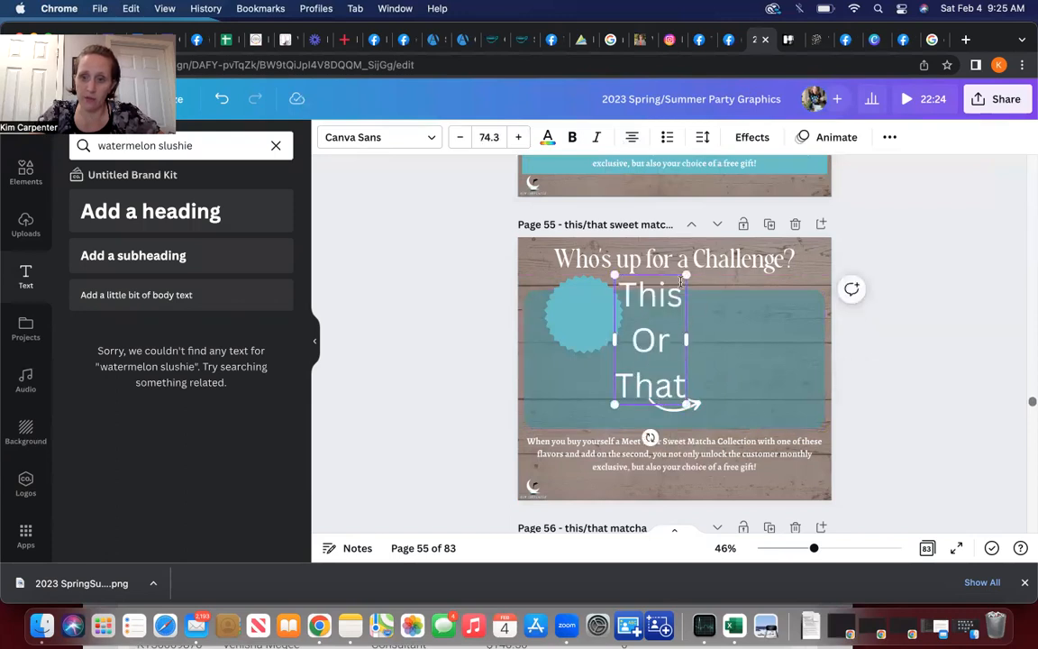
left_click_drag(682, 291, 676, 296)
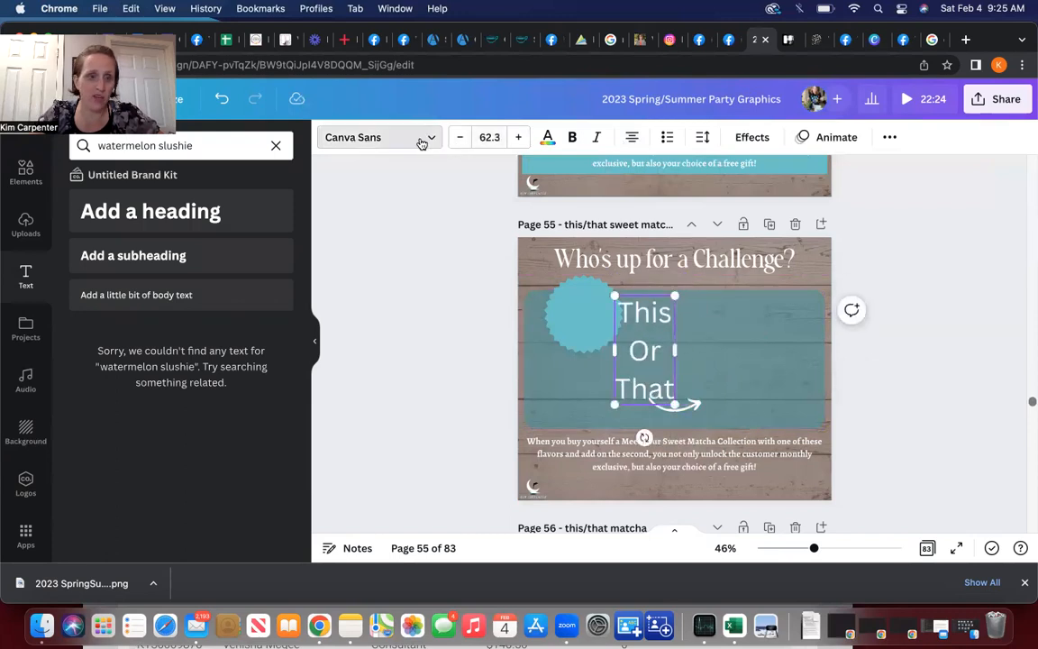
- Set the font of the "That" line to Alegreya
left_click(420, 138)
scroll(203, 214, "up", 15)
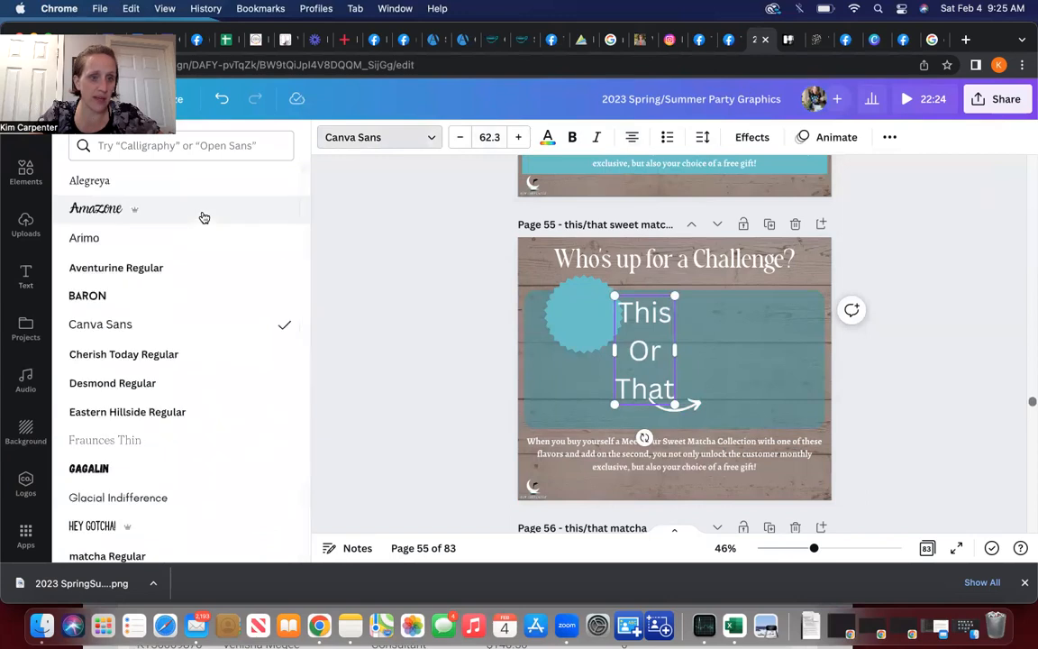
left_click(179, 187)
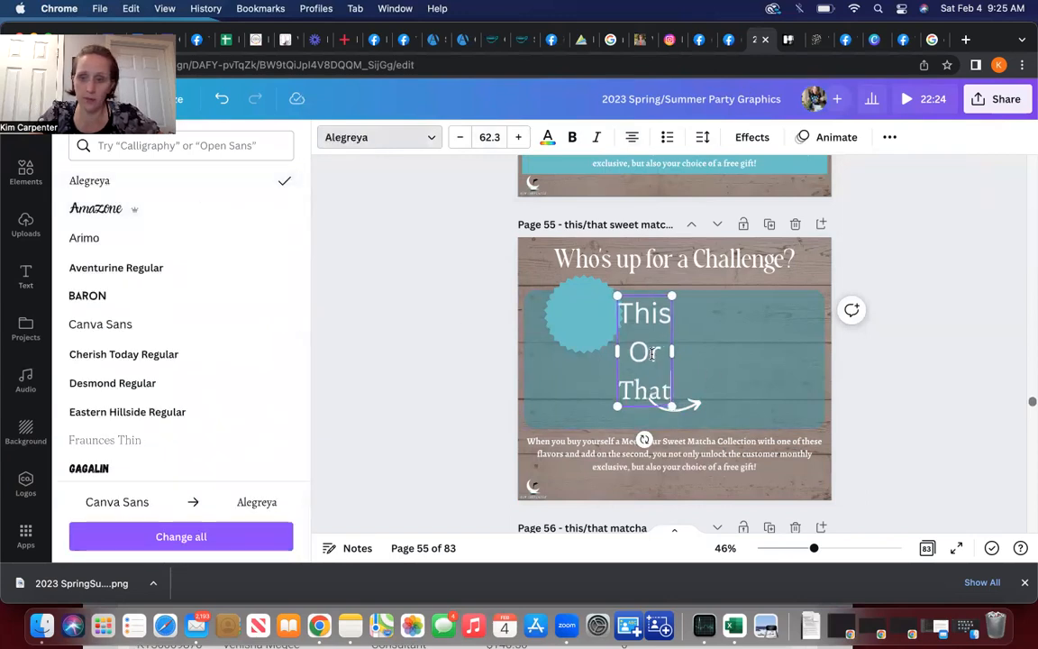
key("super+z")
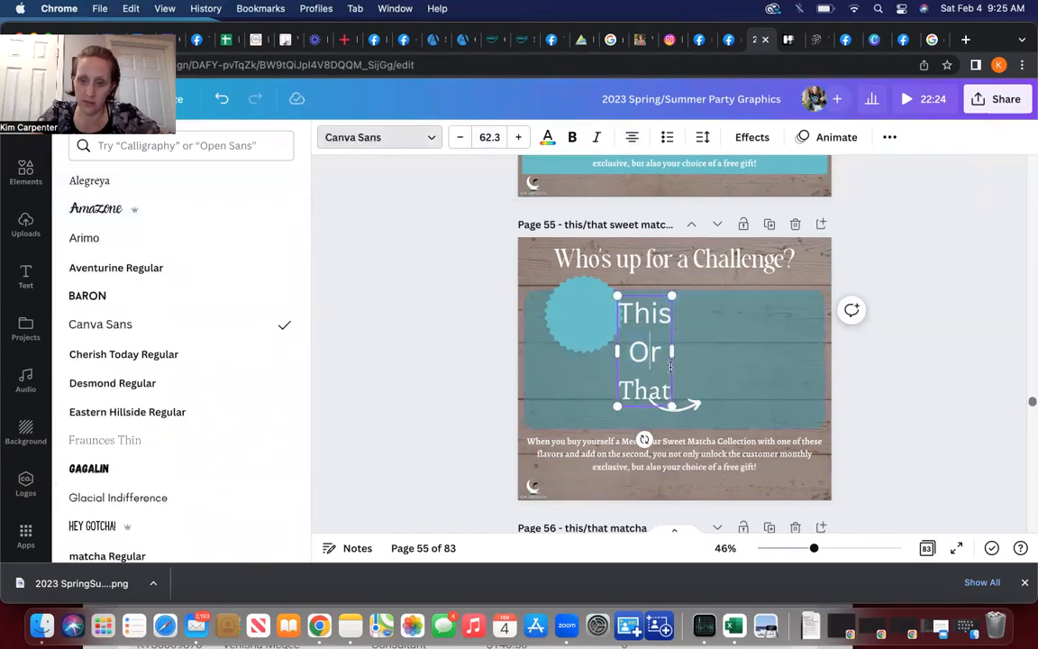
- Scale the three-line text down to size 46.8 and place it directly above the white arrow
left_click(694, 358)
left_click(645, 353)
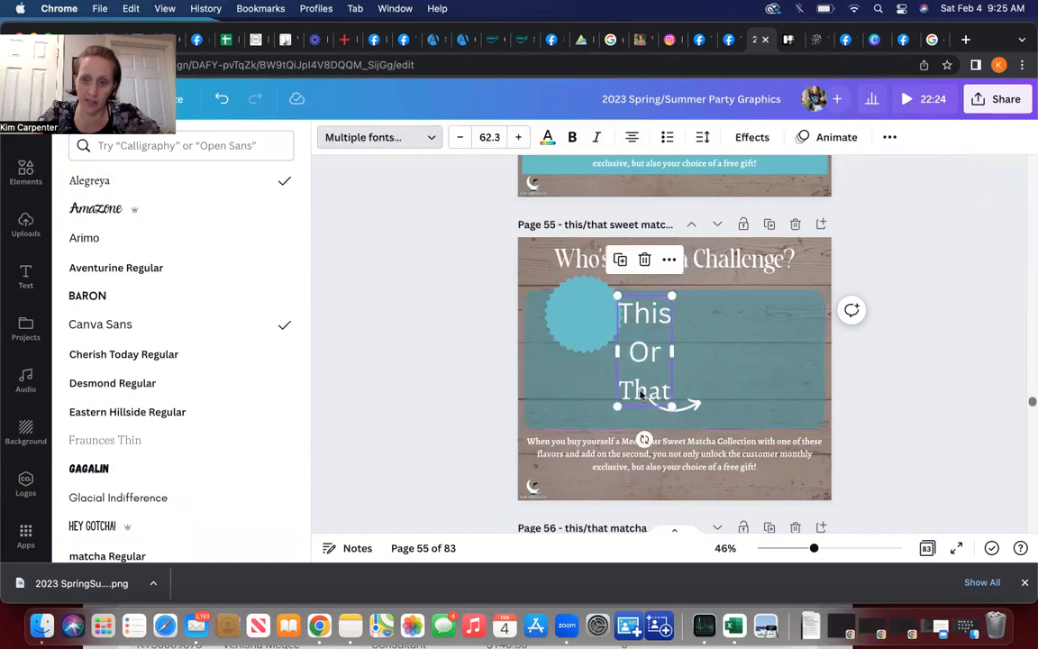
mouse_move(636, 352)
left_mouse_down()
mouse_move(659, 351)
mouse_move(661, 339)
mouse_move(651, 340)
left_mouse_up()
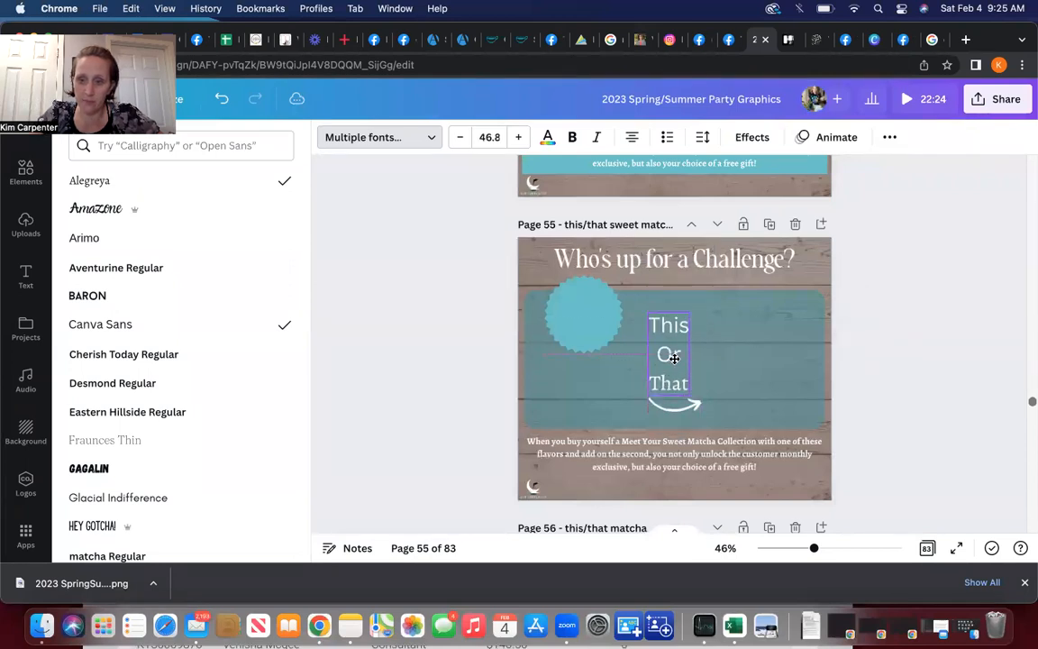
- Delete the light teal starburst badge from the panel
left_click(599, 311)
key("Delete")
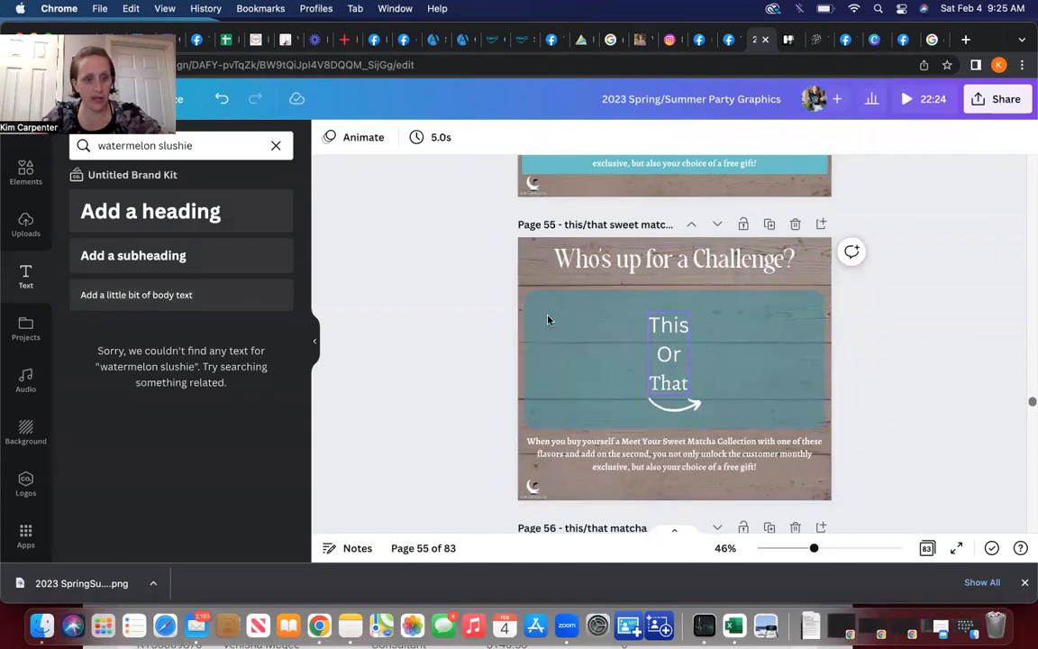
- Search the elements library for "summer" and browse the photo results
left_click(26, 174)
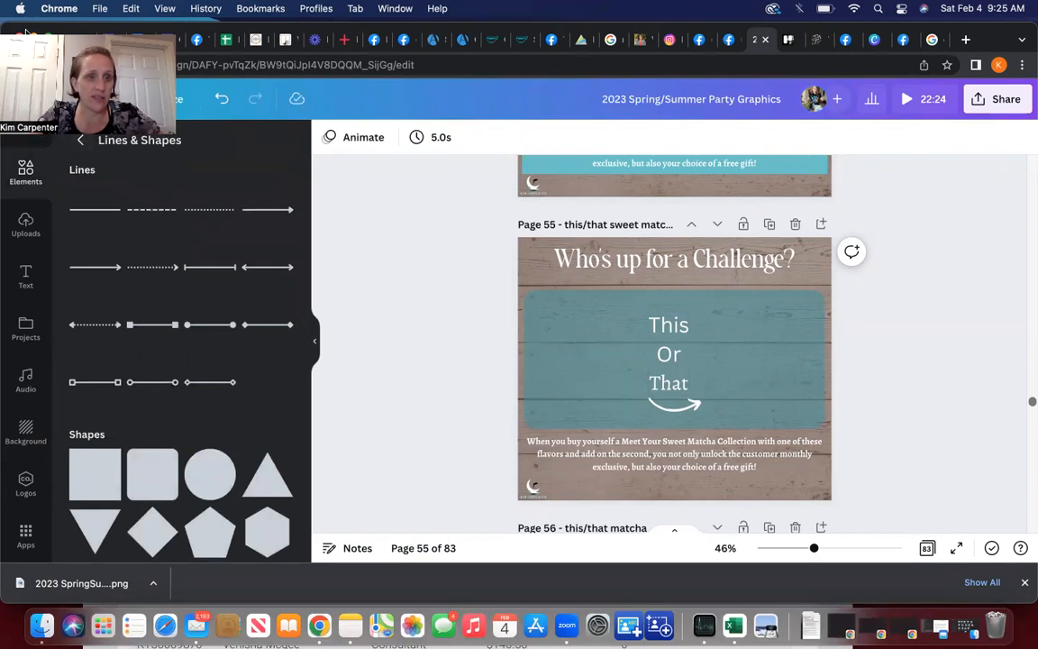
left_click(80, 138)
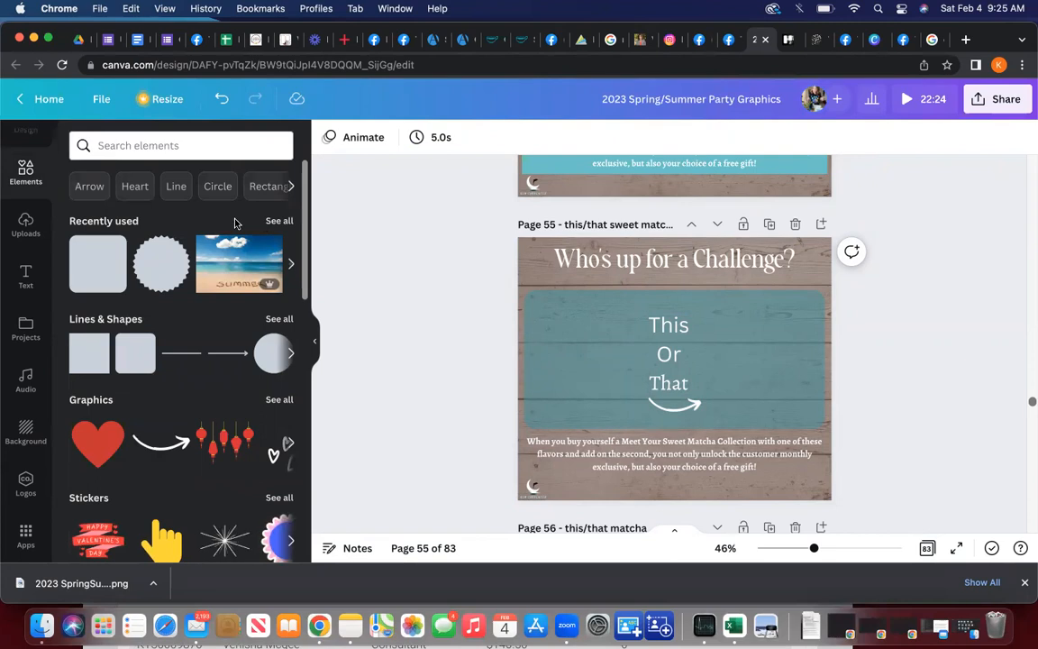
left_click(192, 146)
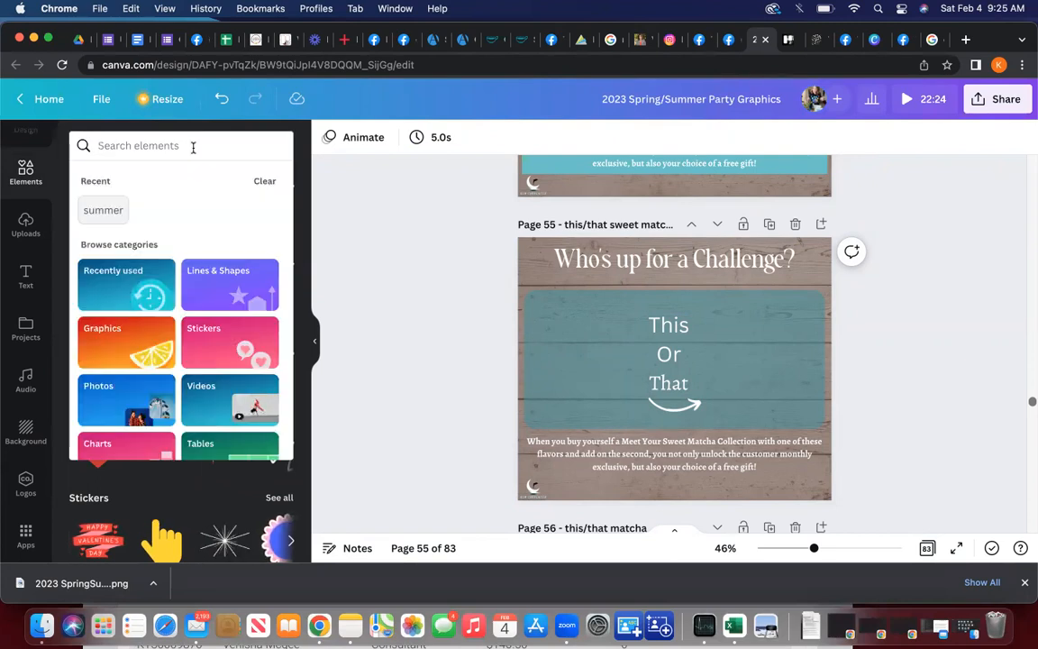
type("summer")
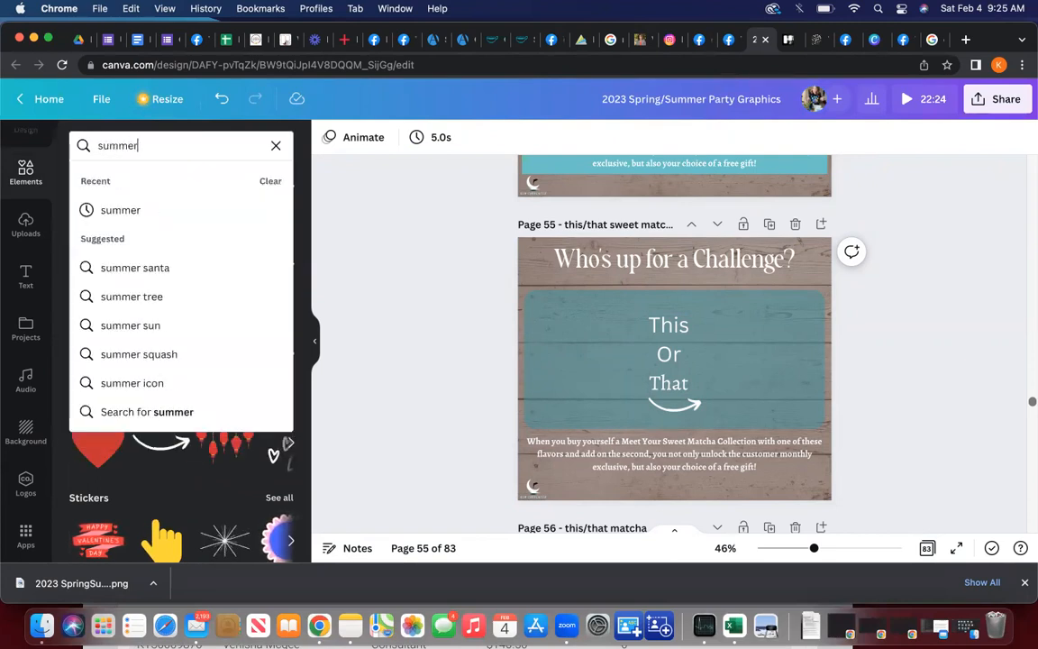
key("Return")
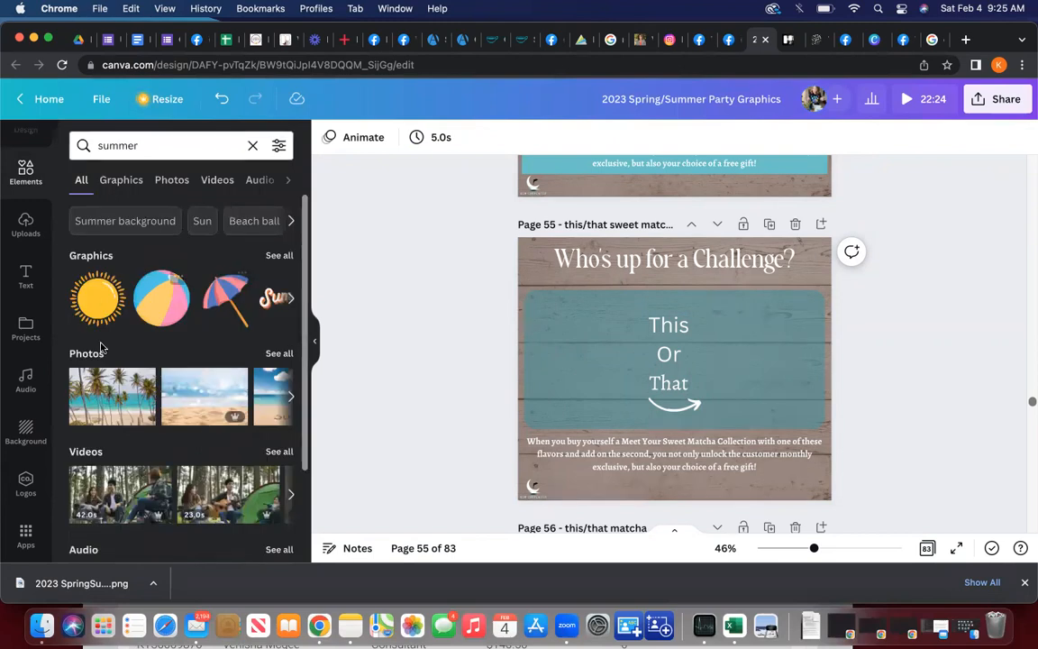
scroll(185, 404, "right", 3)
scroll(187, 404, "right", 1)
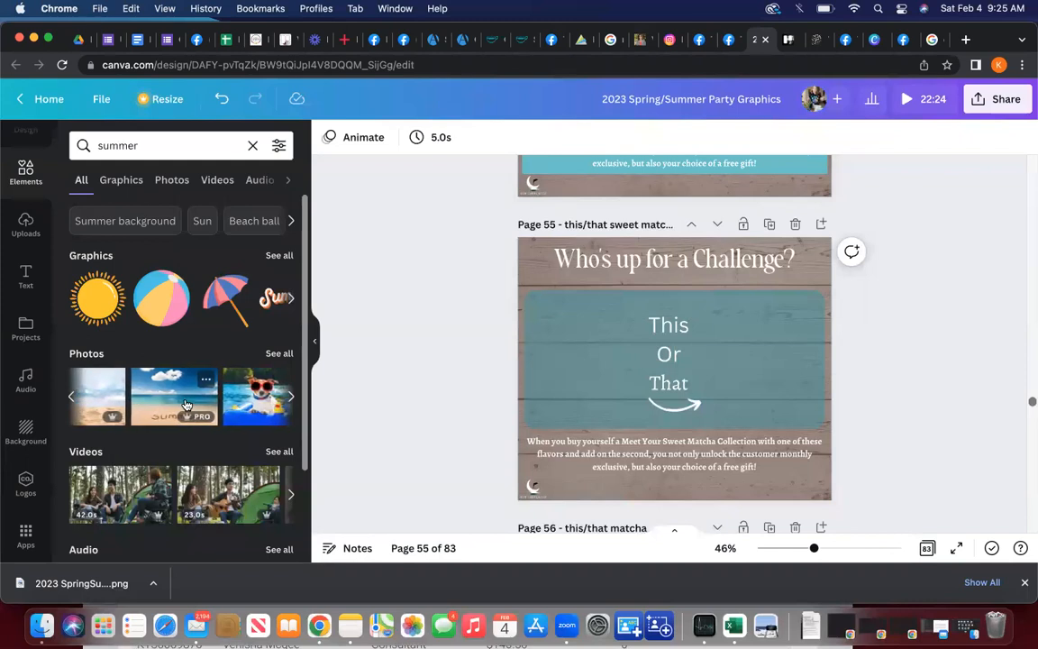
- Filter the "summer" results to Free items and browse the available graphics
left_click(279, 147)
scroll(136, 339, "down", 3)
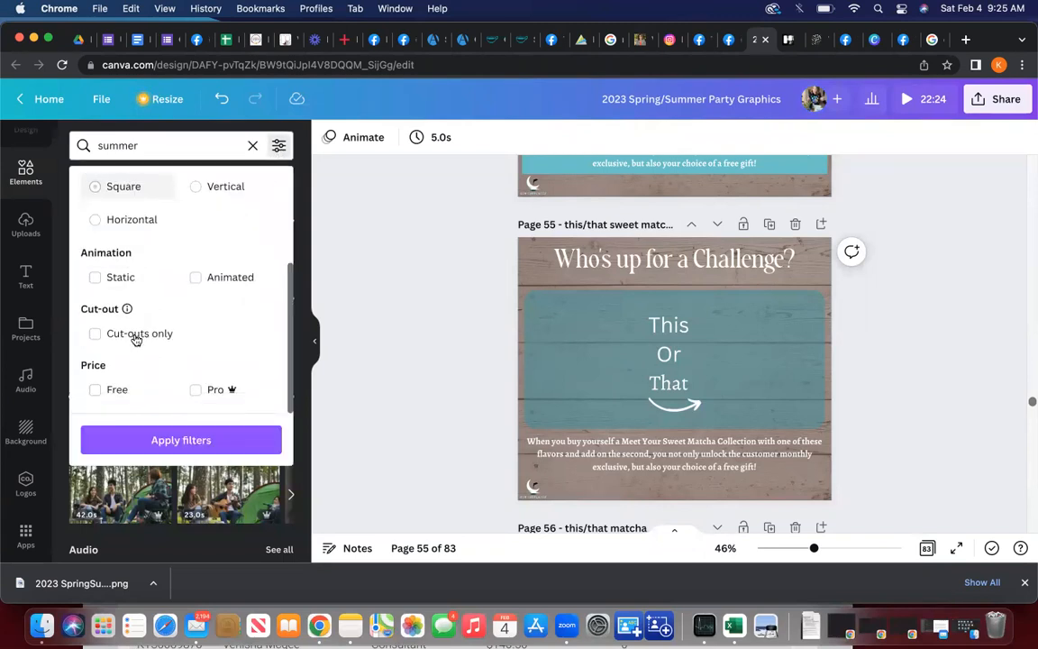
left_click(96, 391)
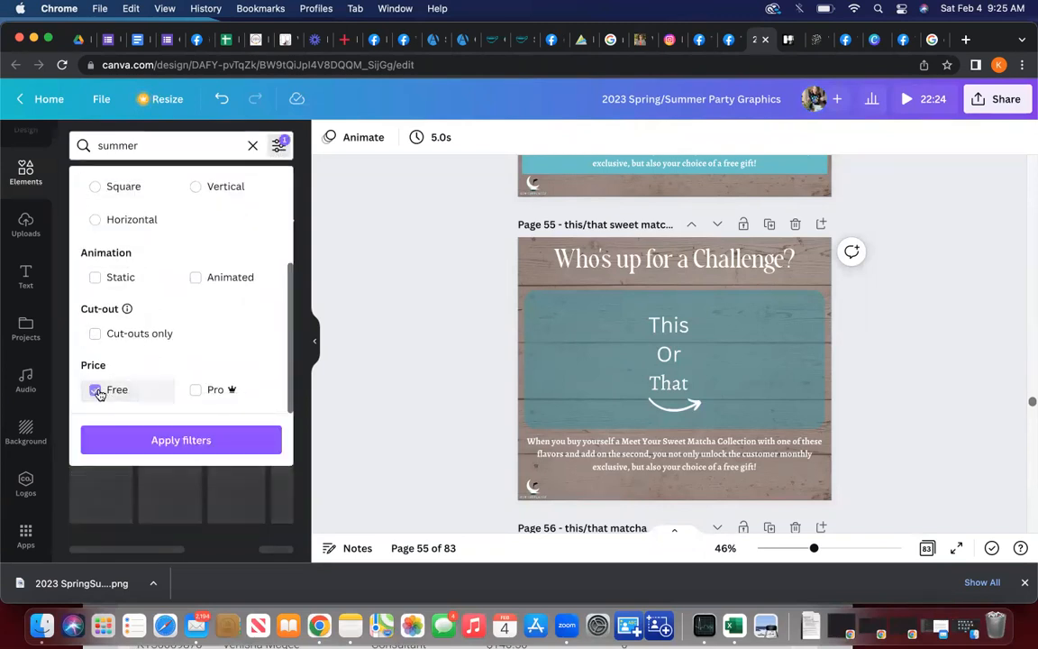
left_click(124, 442)
scroll(210, 438, "down", 3)
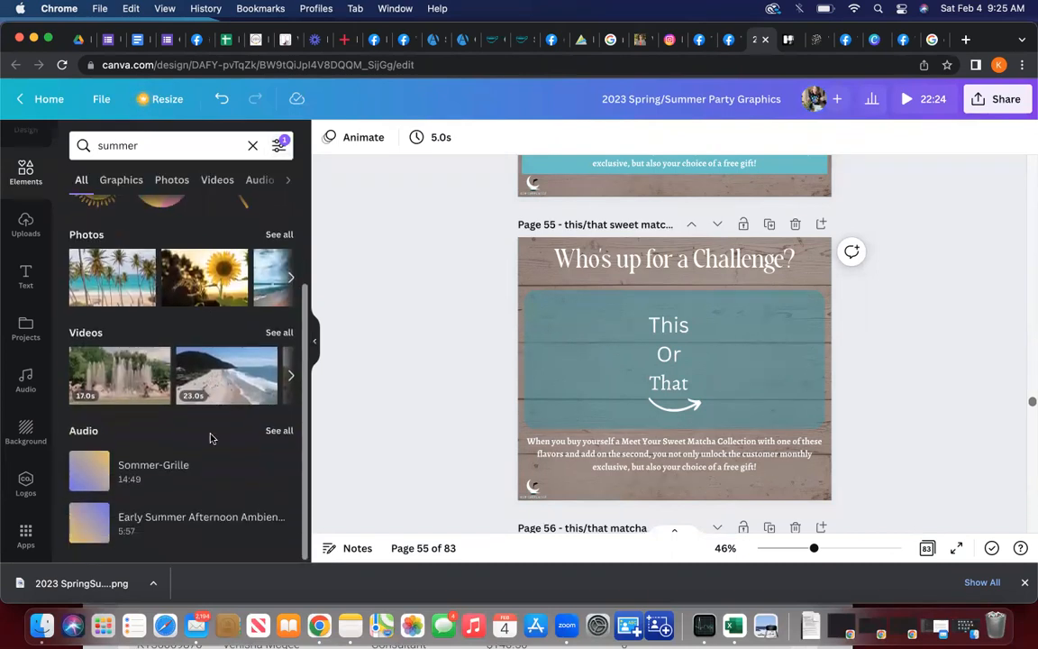
scroll(210, 438, "up", 3)
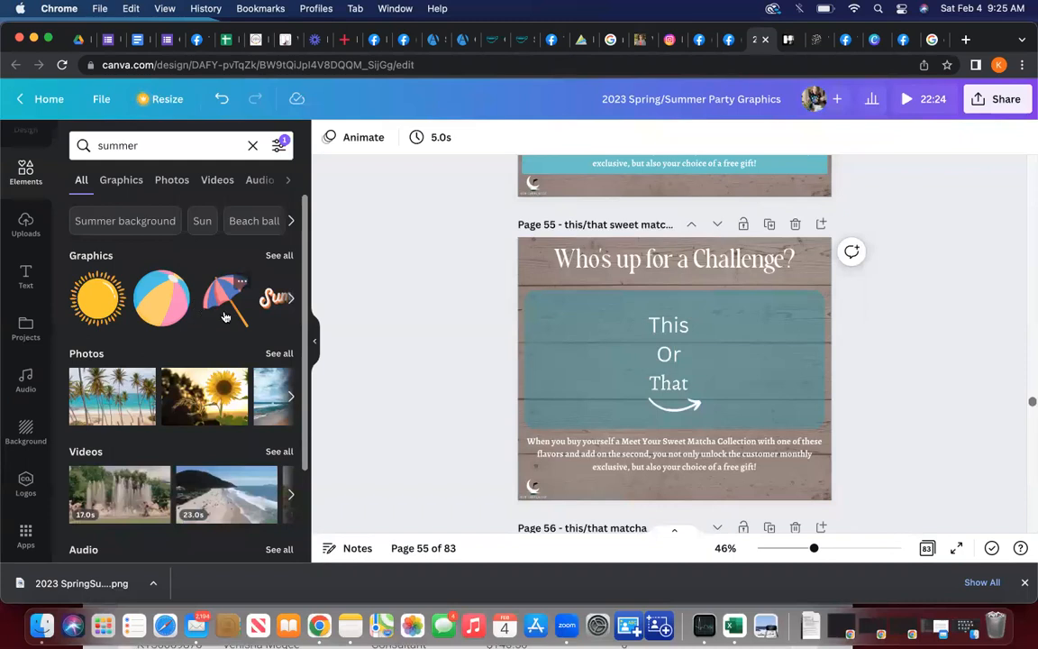
scroll(207, 297, "right", 5)
scroll(216, 306, "left", 4)
scroll(225, 311, "right", 4)
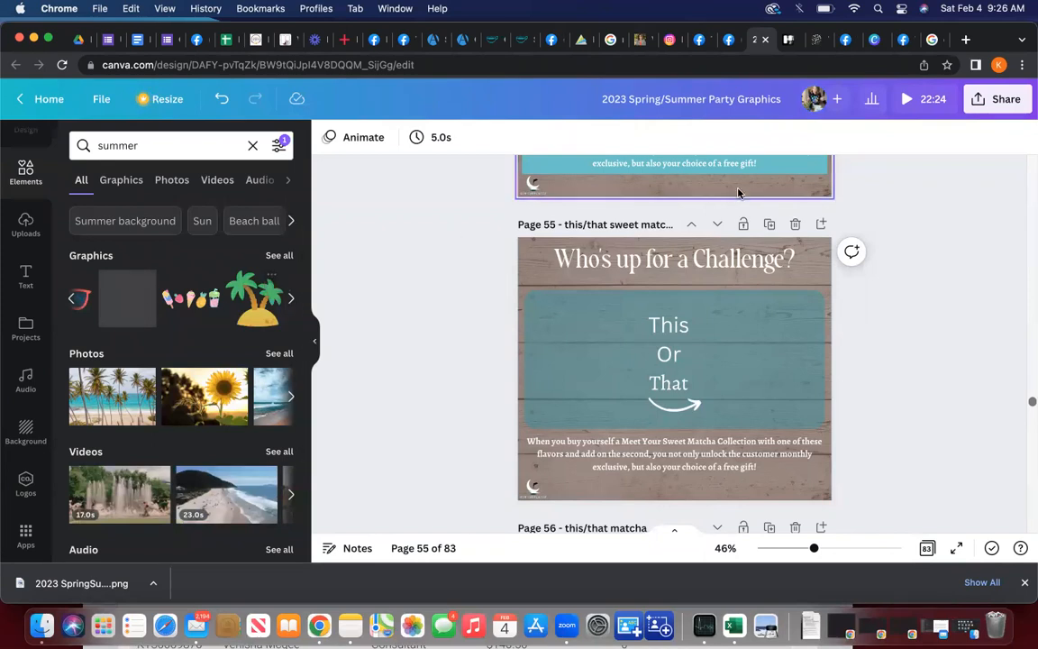
- Open the "Health Benefits Of Oolong Tea" image's Pinterest page from the Google results, copy the image, and paste it onto the Canva challenge page
left_click(934, 41)
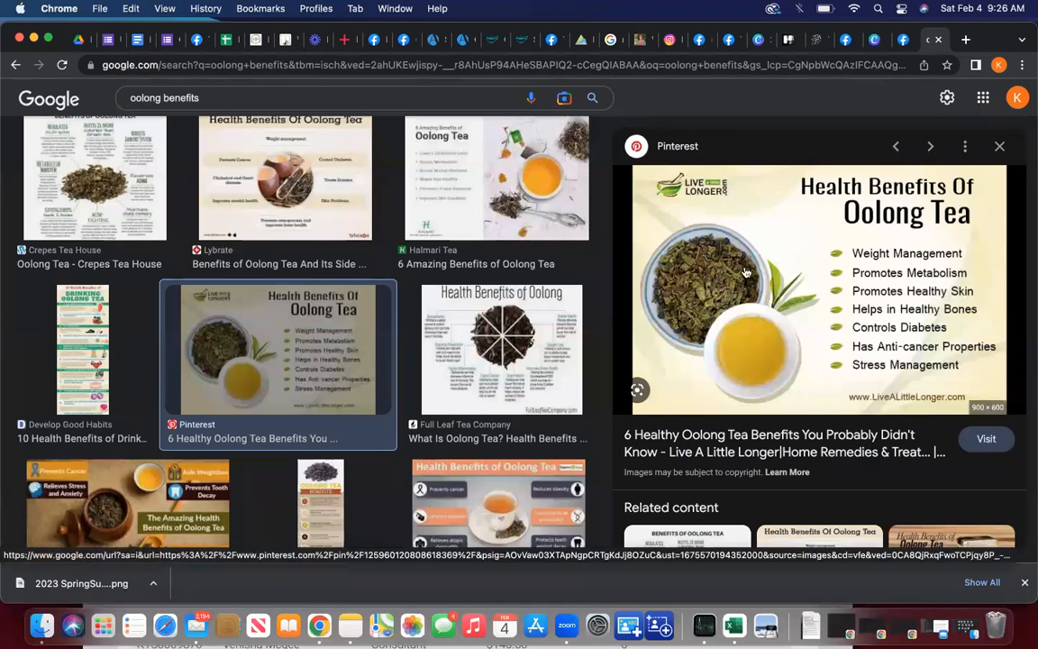
left_click(777, 267)
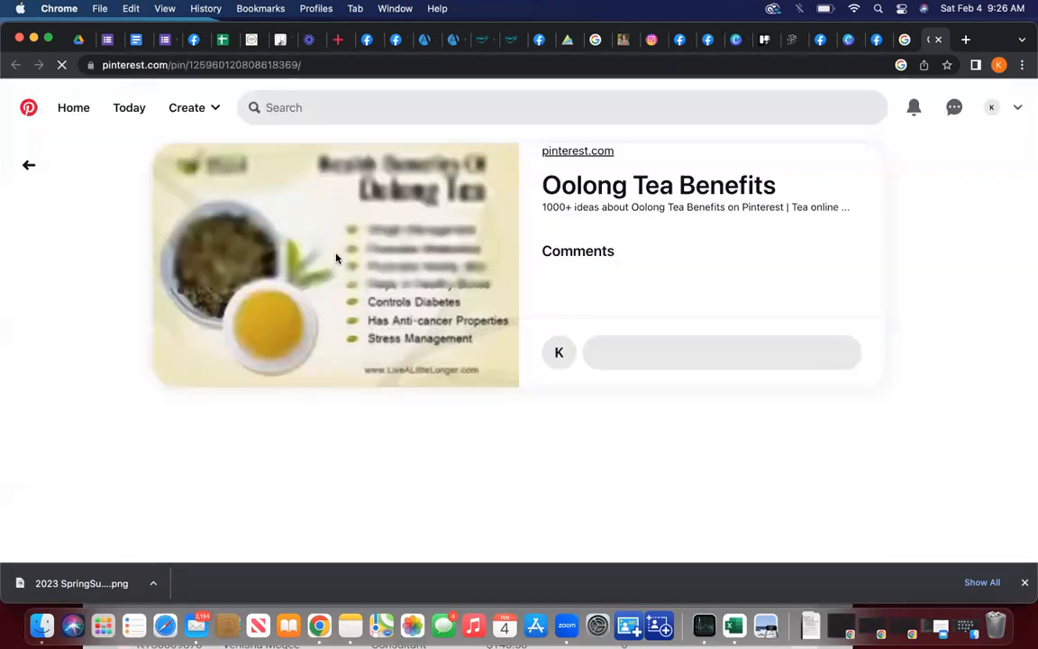
right_click(338, 256)
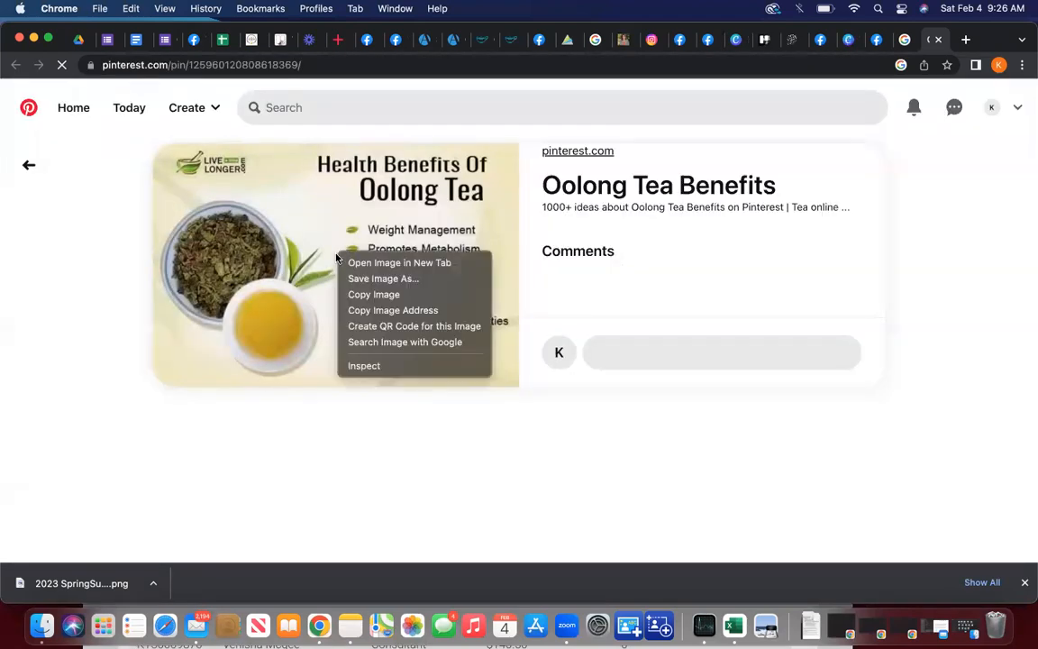
left_click(371, 295)
left_click(731, 45)
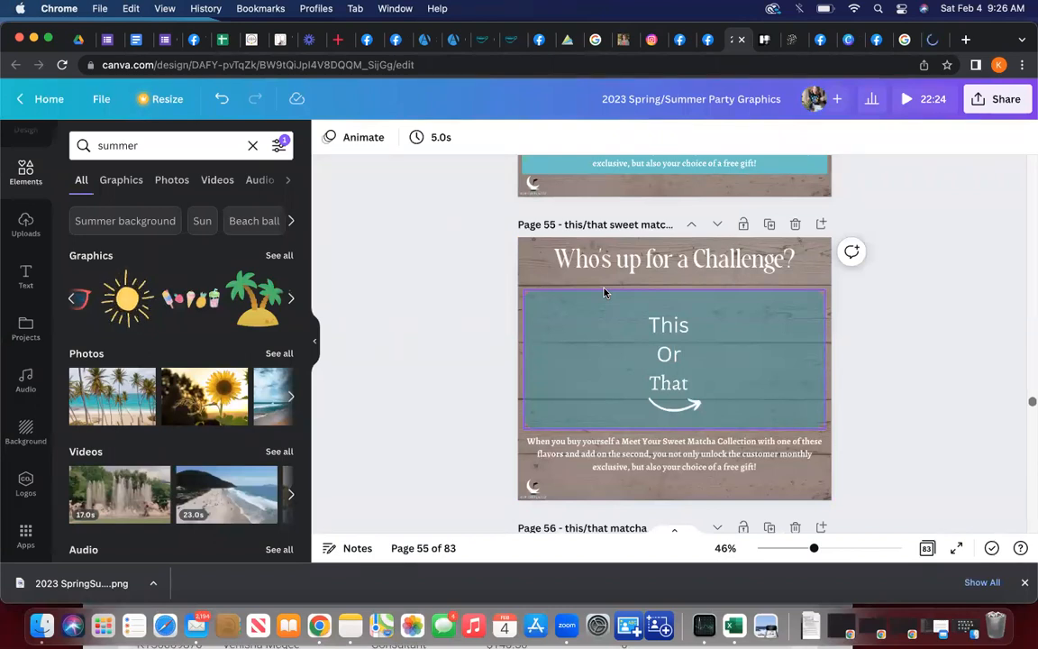
key("super+v")
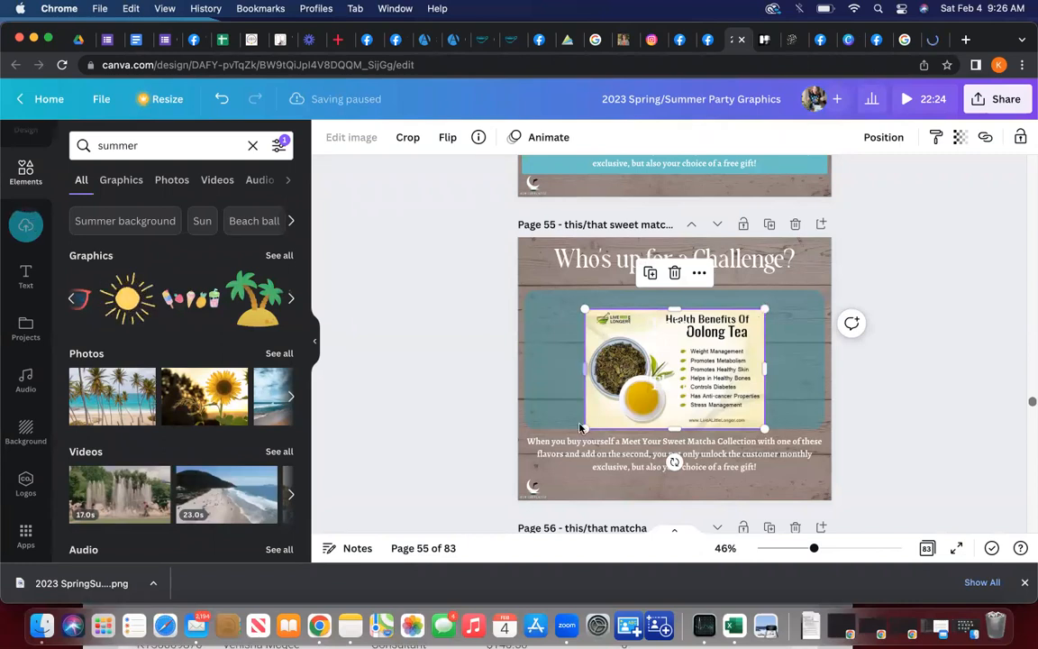
- Crop the pasted tea image to its benefits list and fit it at the teal panel's left end, beside the three-line text
left_click_drag(591, 377, 593, 346)
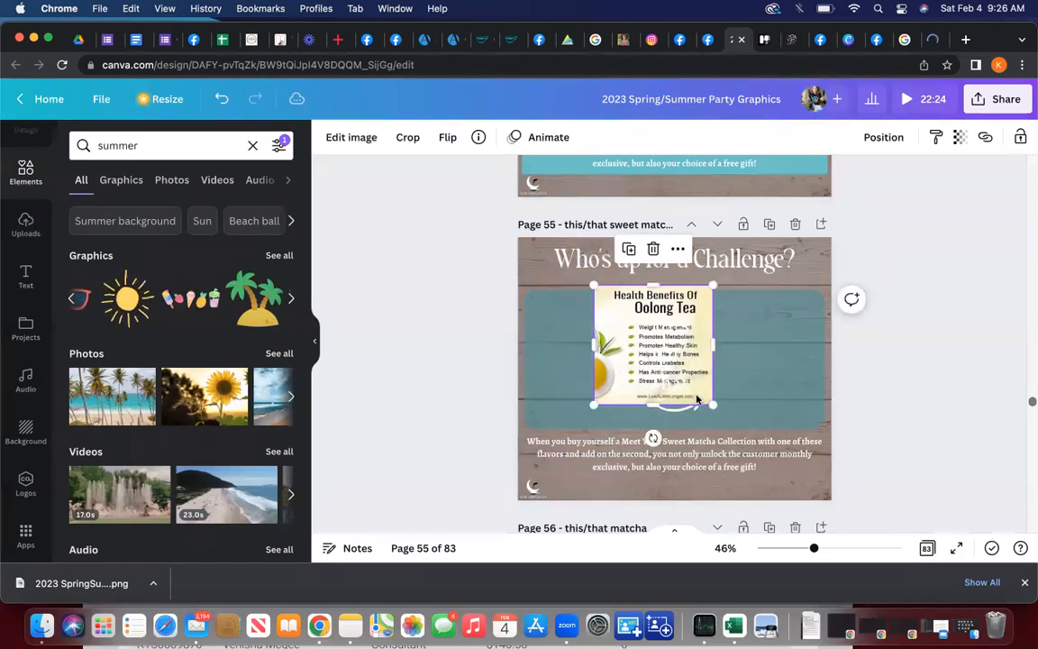
left_click_drag(705, 390, 586, 405)
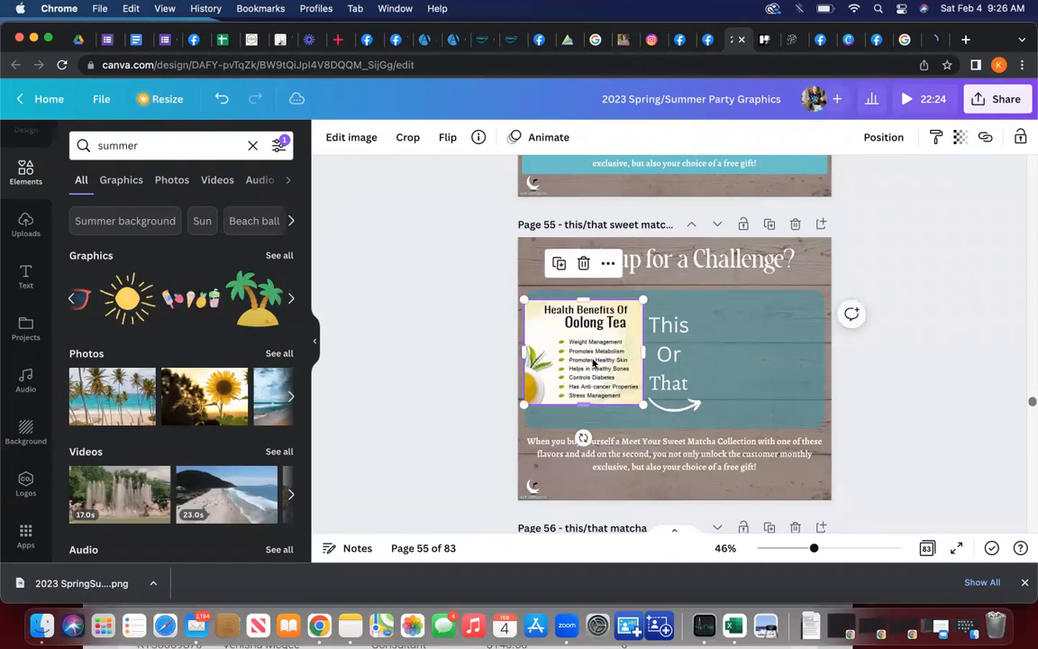
left_click_drag(592, 359, 594, 374)
left_click_drag(527, 314, 567, 332)
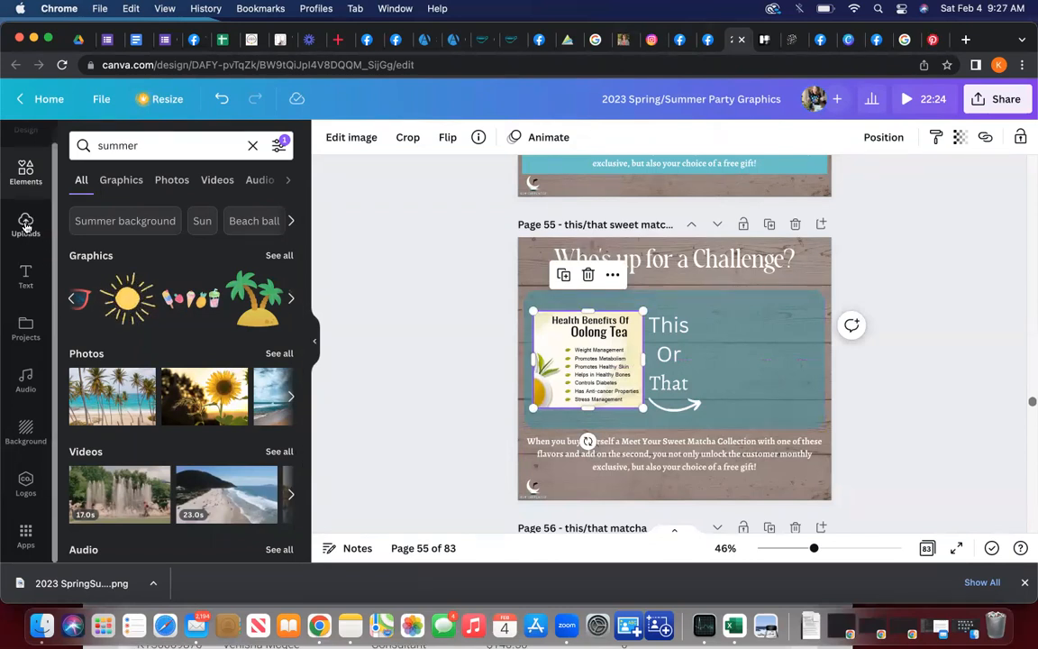
- Open the uploaded files and look through the uploaded videos
left_click(26, 225)
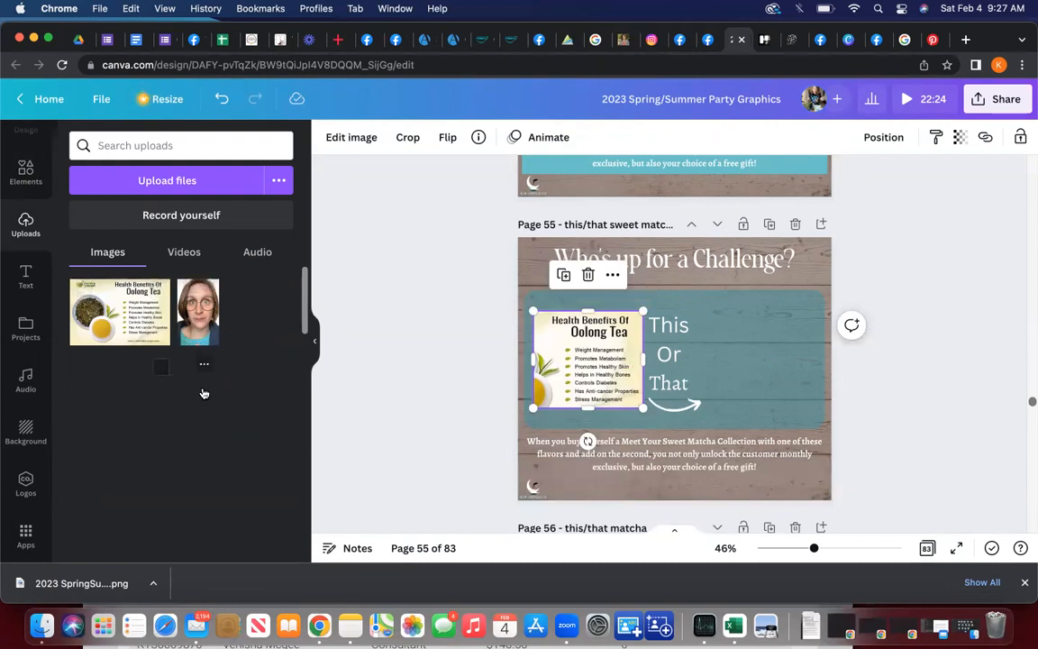
left_click(185, 252)
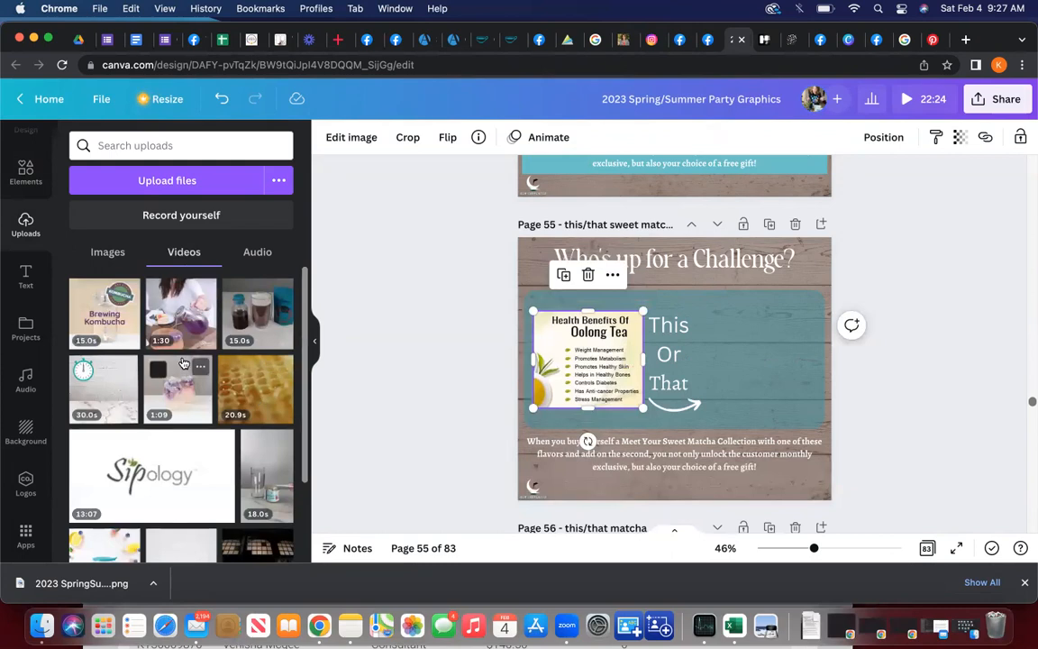
scroll(508, 259, "up", 2)
scroll(508, 260, "down", 2)
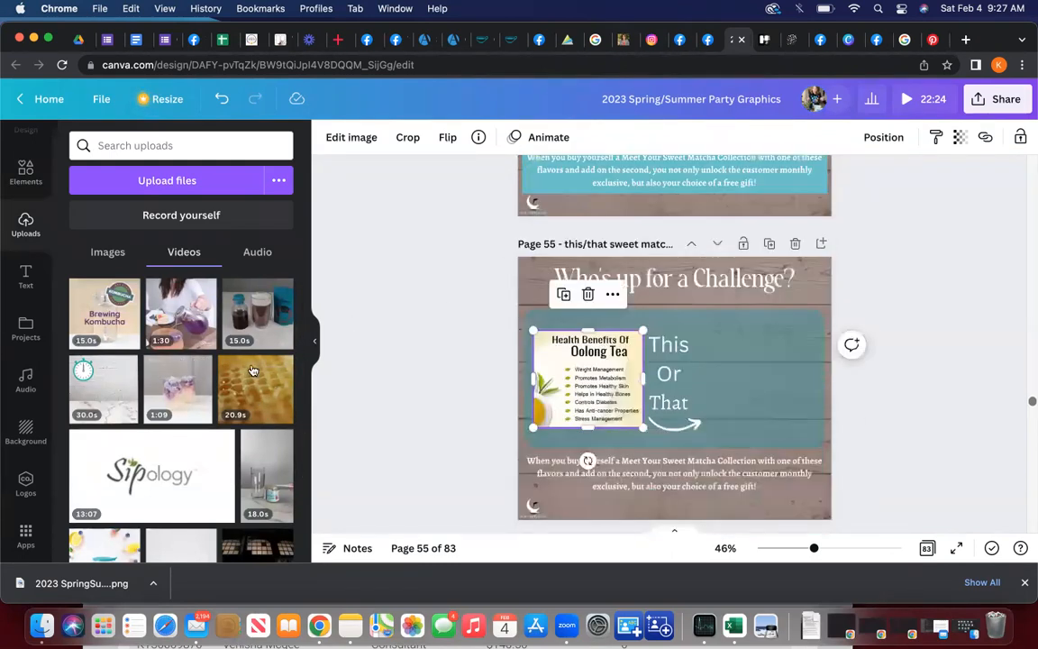
- Upload the "July host exc.jpeg" image from the ParTEA folder on the Desktop
left_click(189, 183)
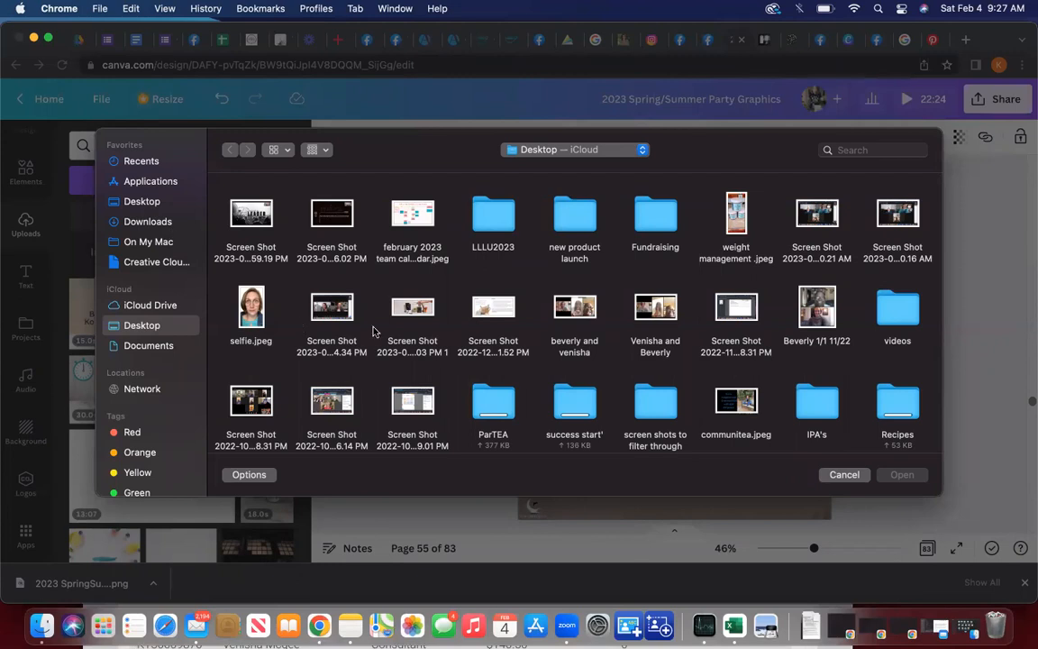
left_click(493, 399)
double_click(493, 399)
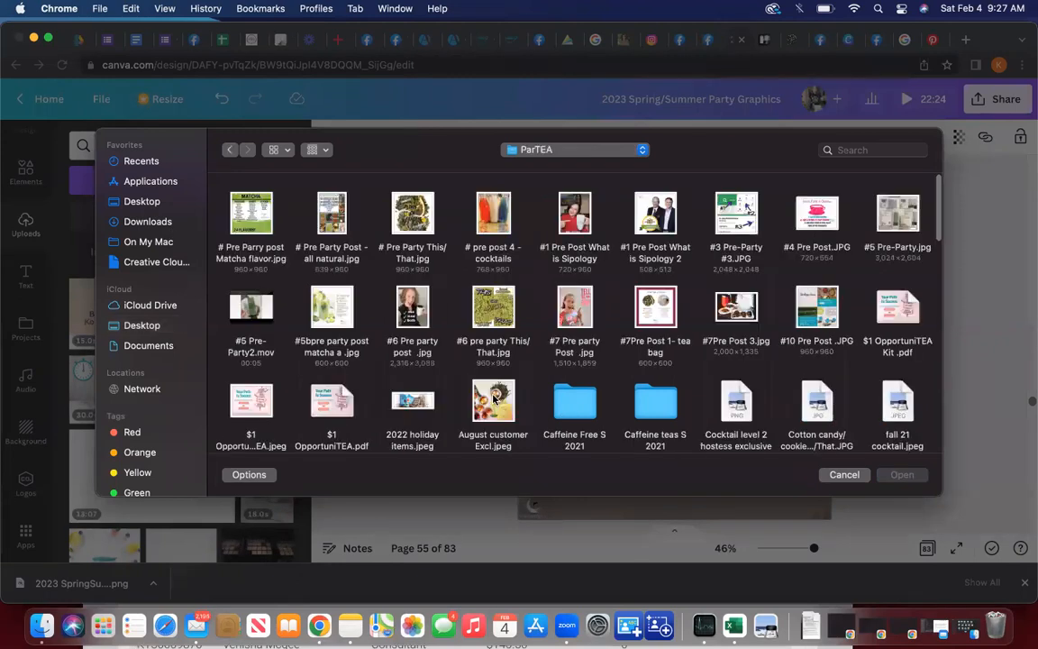
scroll(583, 282, "down", 5)
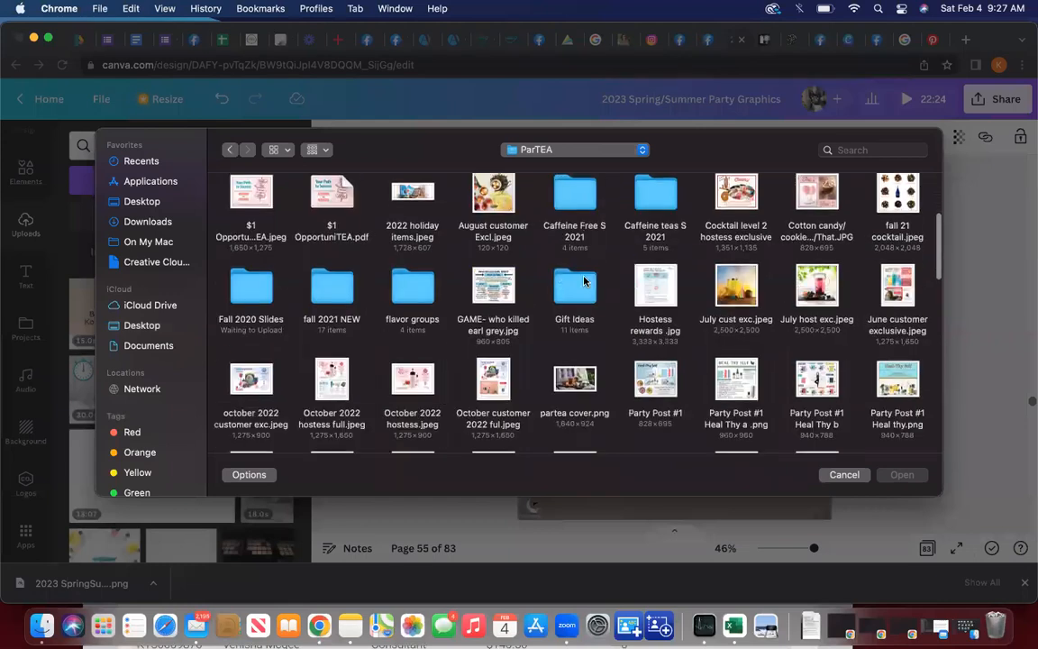
double_click(818, 286)
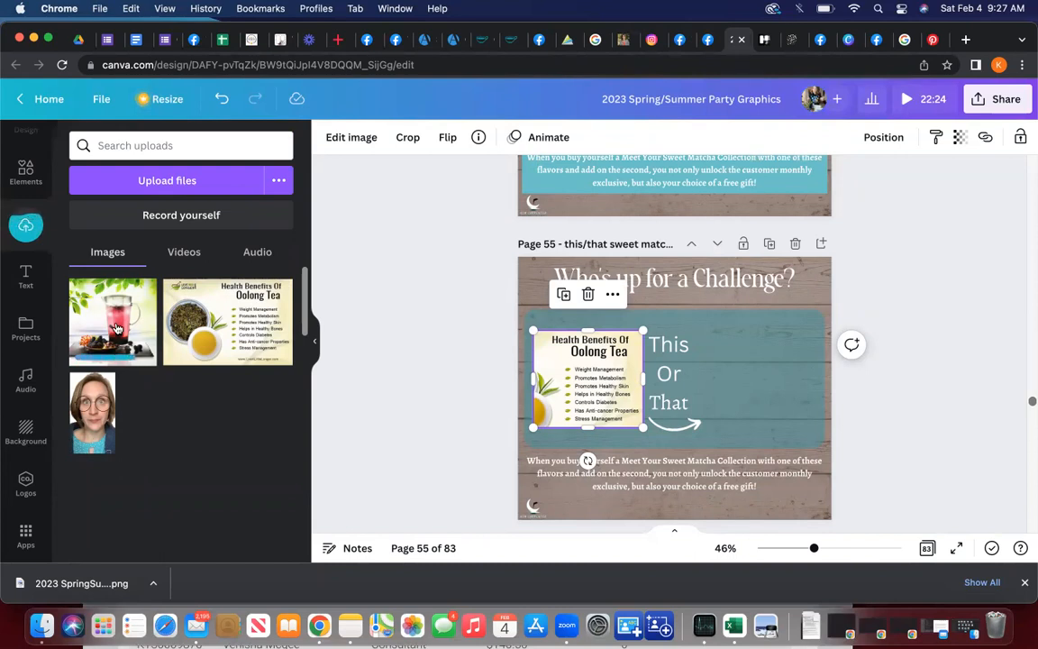
- Place the uploaded berry drink image on page 55, shrink it, tilt it clockwise and position it at the teal panel's right end
left_click(117, 327)
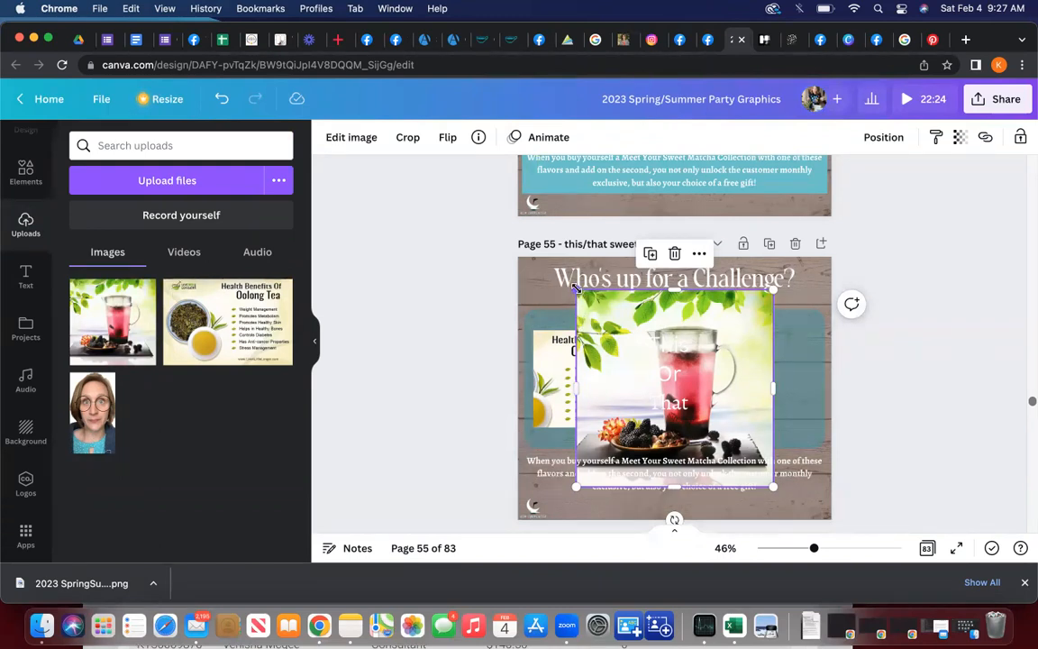
left_click_drag(587, 296, 661, 375)
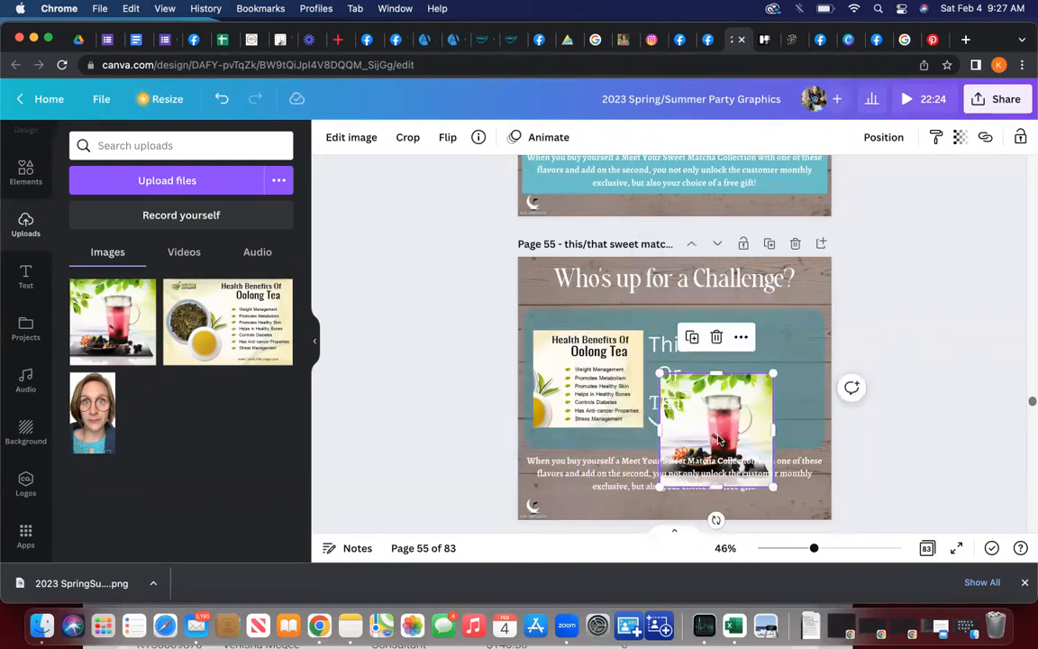
left_click_drag(756, 388, 798, 318)
left_click_drag(784, 443, 720, 468)
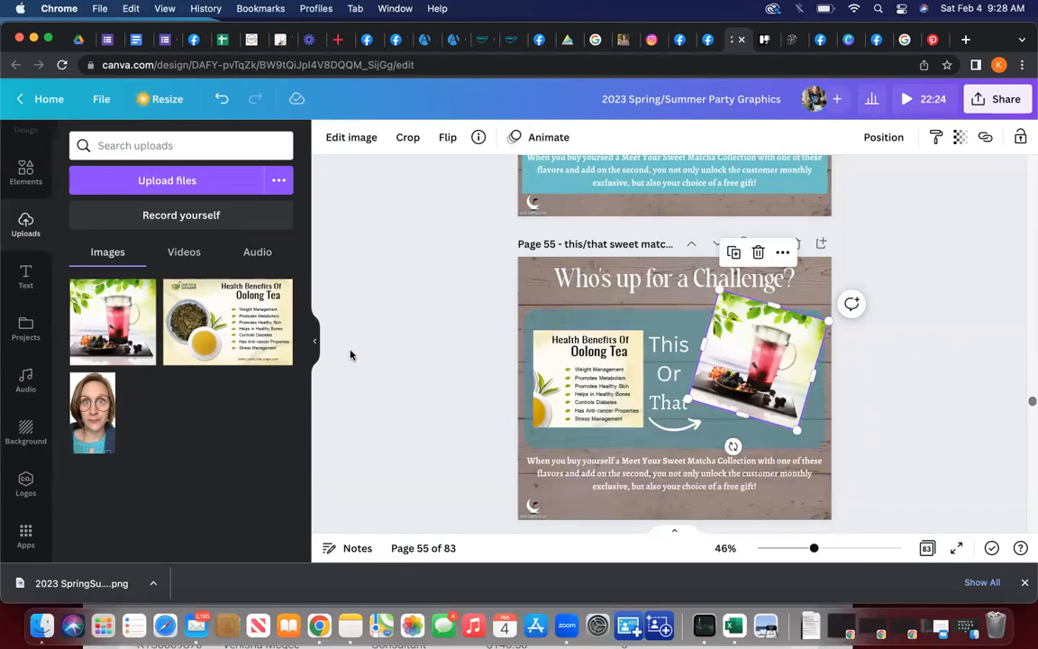
- Search the elements for "arrow", add the looped arrow graphic at about 219 by 99, and angle it from the title toward the drink image
left_click(27, 171)
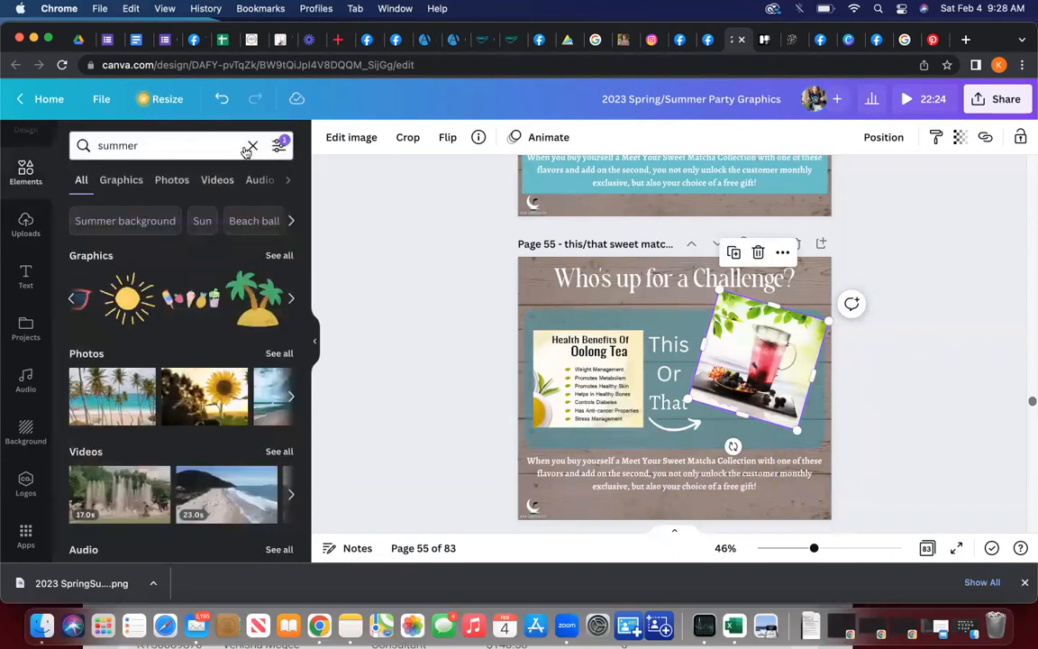
left_click(252, 146)
type("arrow")
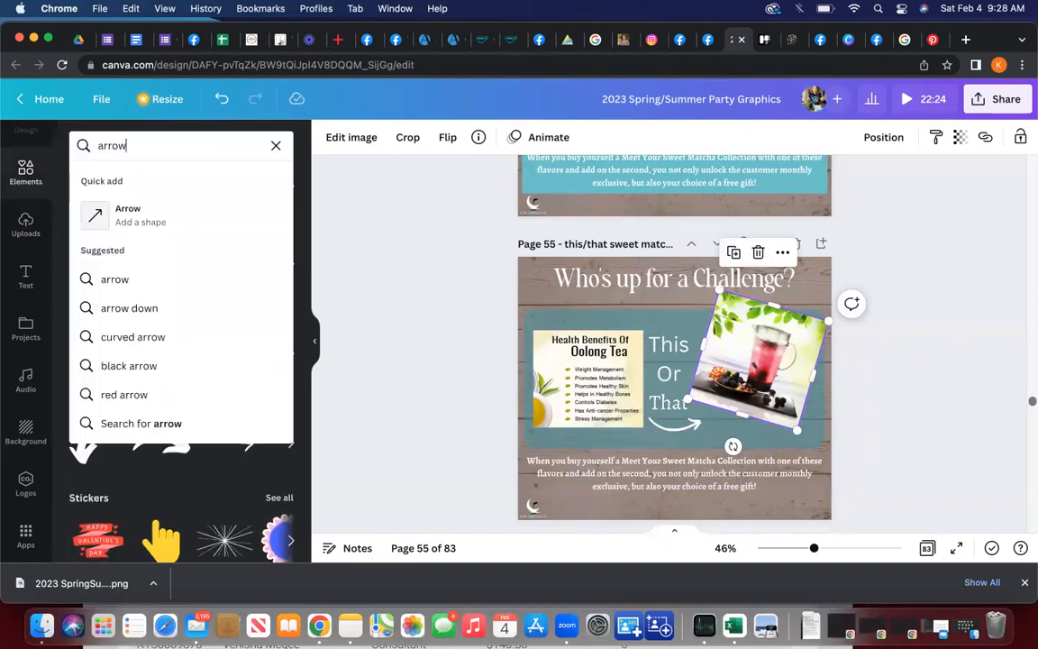
key("Return")
scroll(177, 382, "right", 2)
scroll(163, 382, "left", 2)
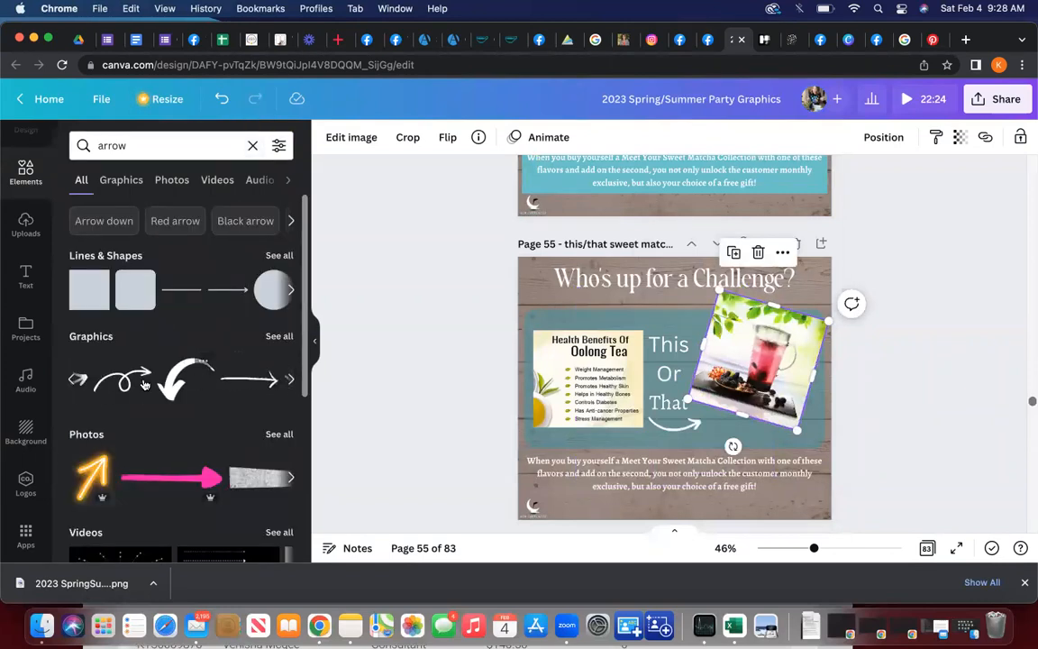
left_click(142, 383)
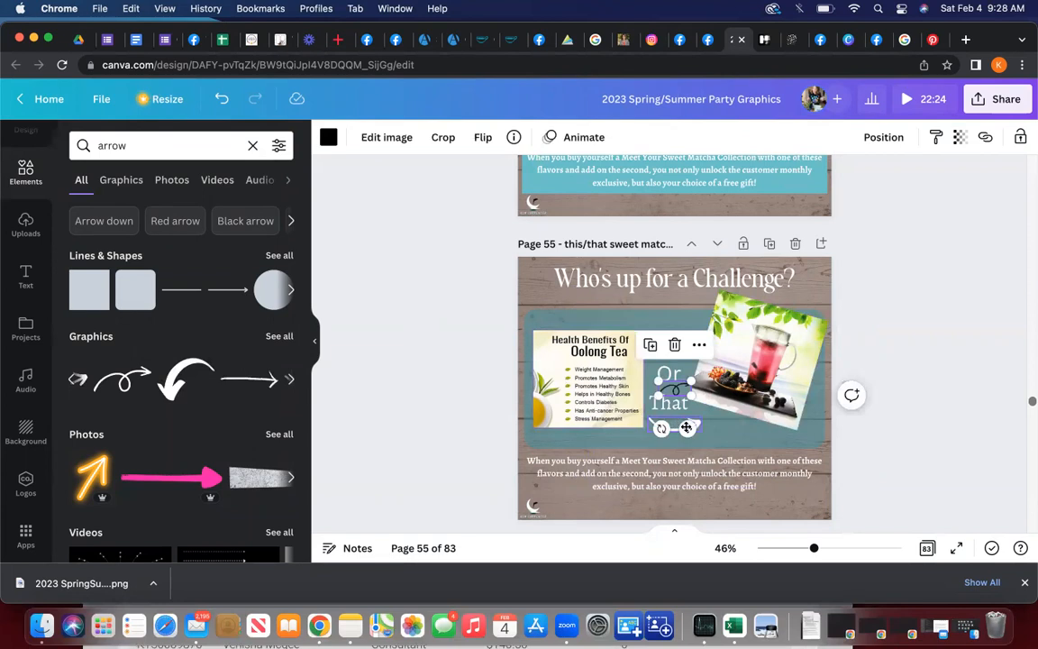
left_click_drag(686, 427, 629, 281)
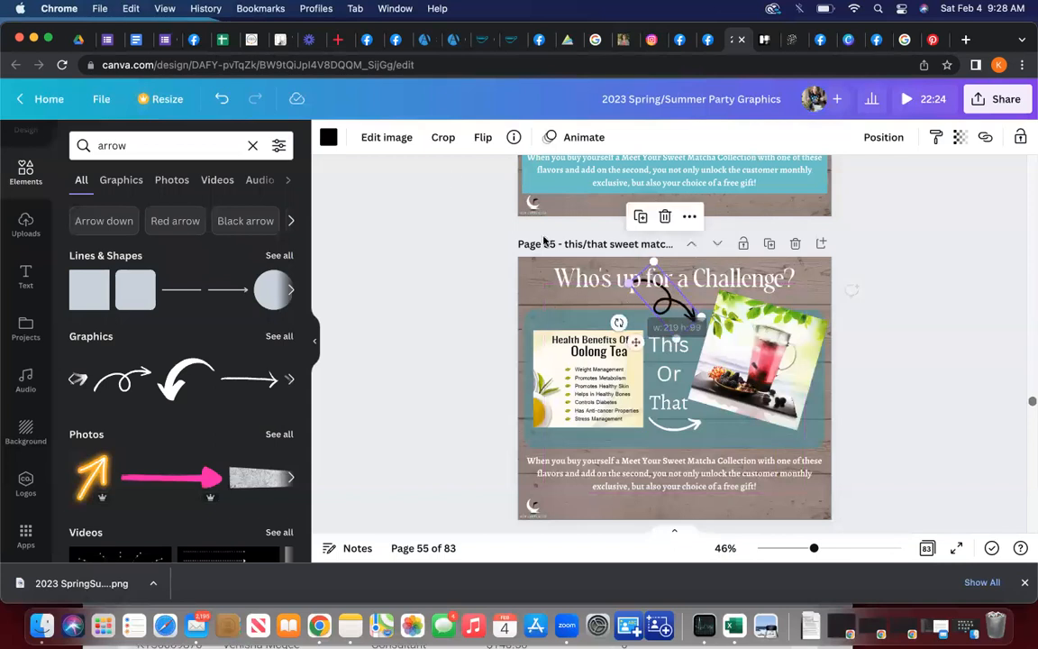
- Recolor the looped arrow light green using the document colors
left_click(328, 137)
left_click(239, 323)
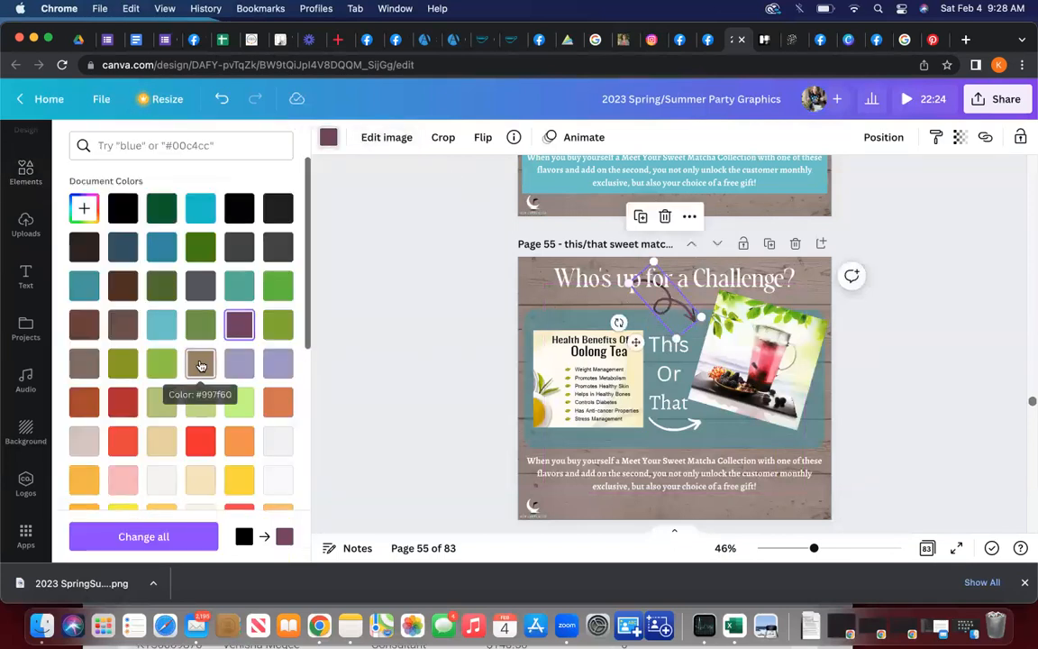
left_click(238, 401)
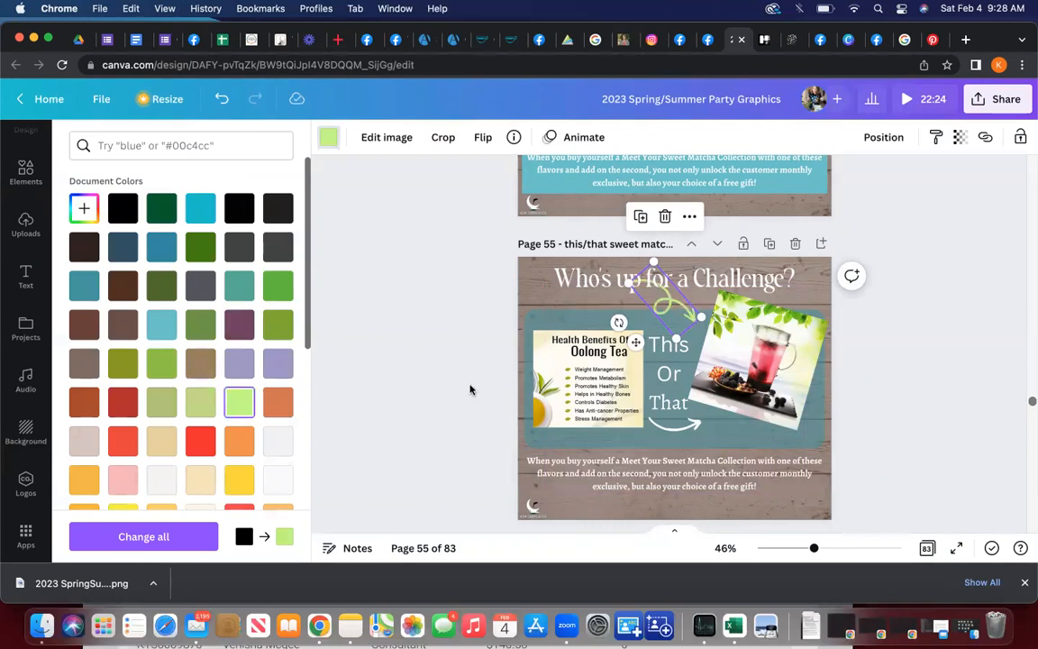
left_click(865, 376)
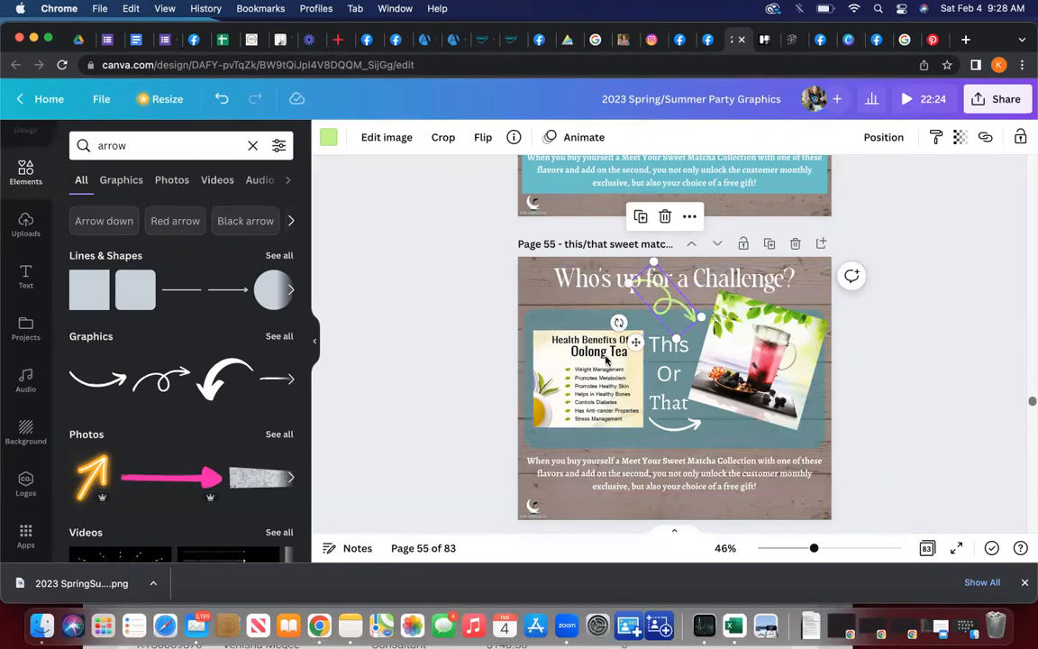
- Look over the available audio tracks and the brand kit's logo area
left_click(27, 379)
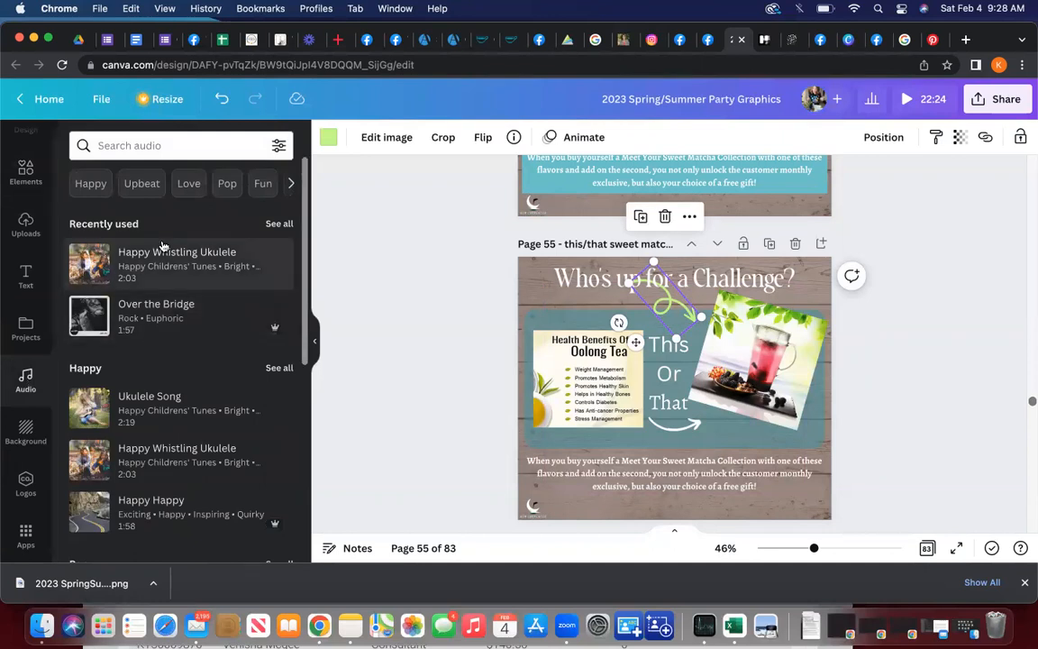
mouse_move(257, 326)
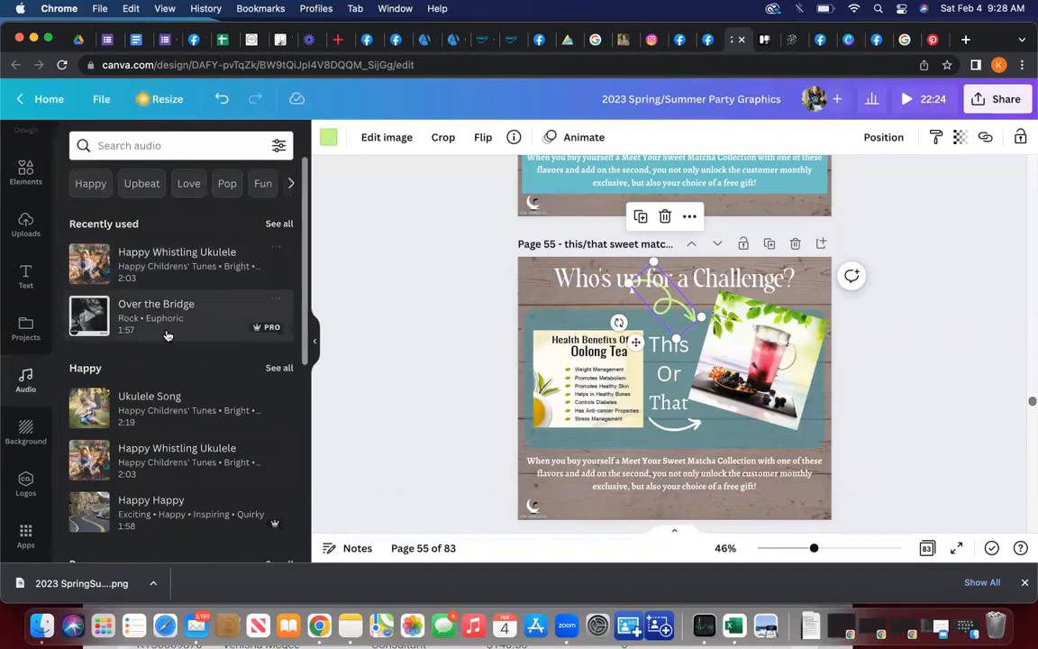
left_click(25, 485)
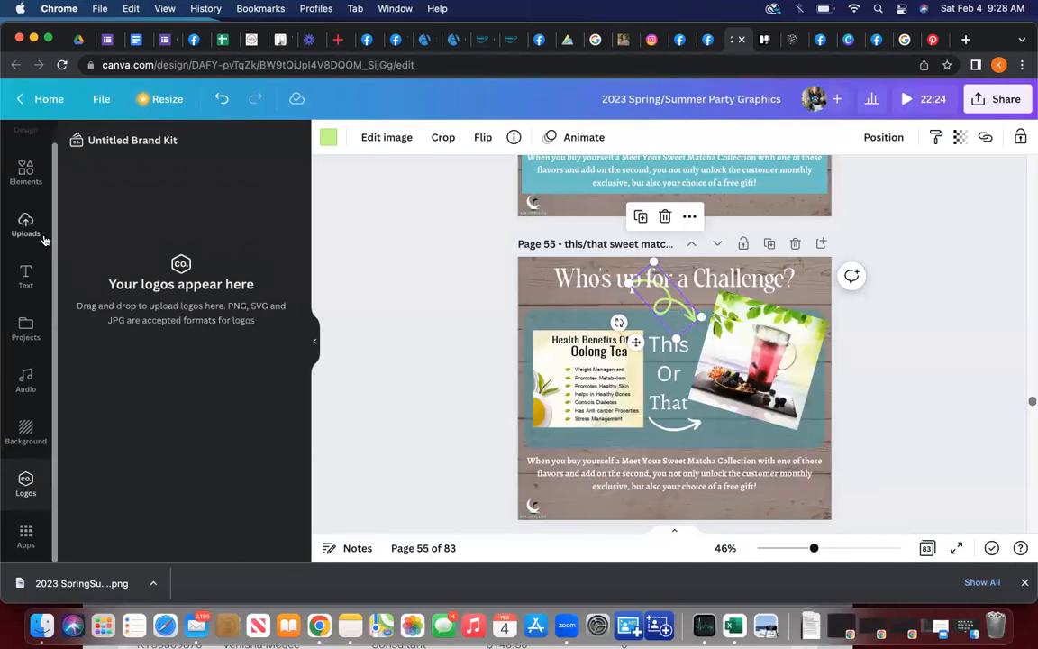
scroll(27, 207, "up", 1)
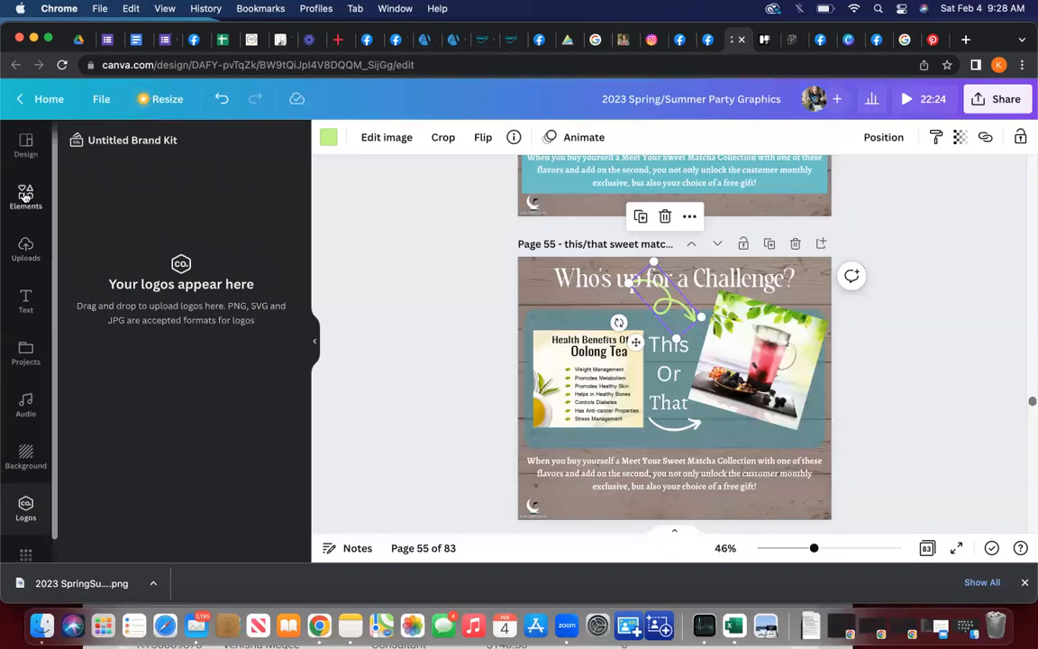
- Replace the "pina colada" template search with "logo" and browse the templates and suggested logo categories
left_click(25, 144)
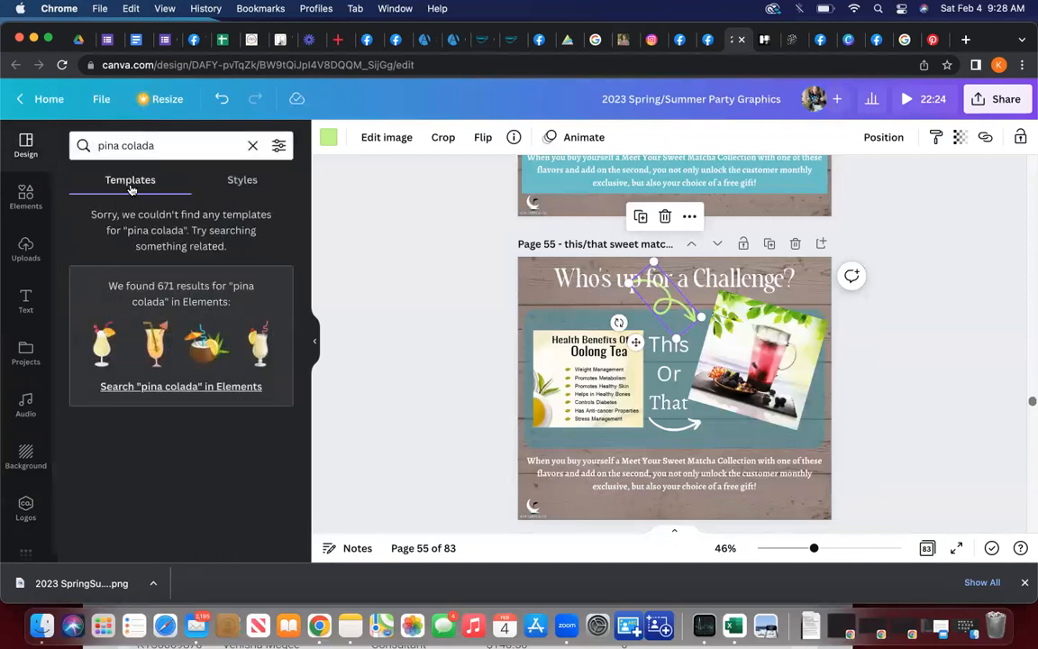
left_click(253, 145)
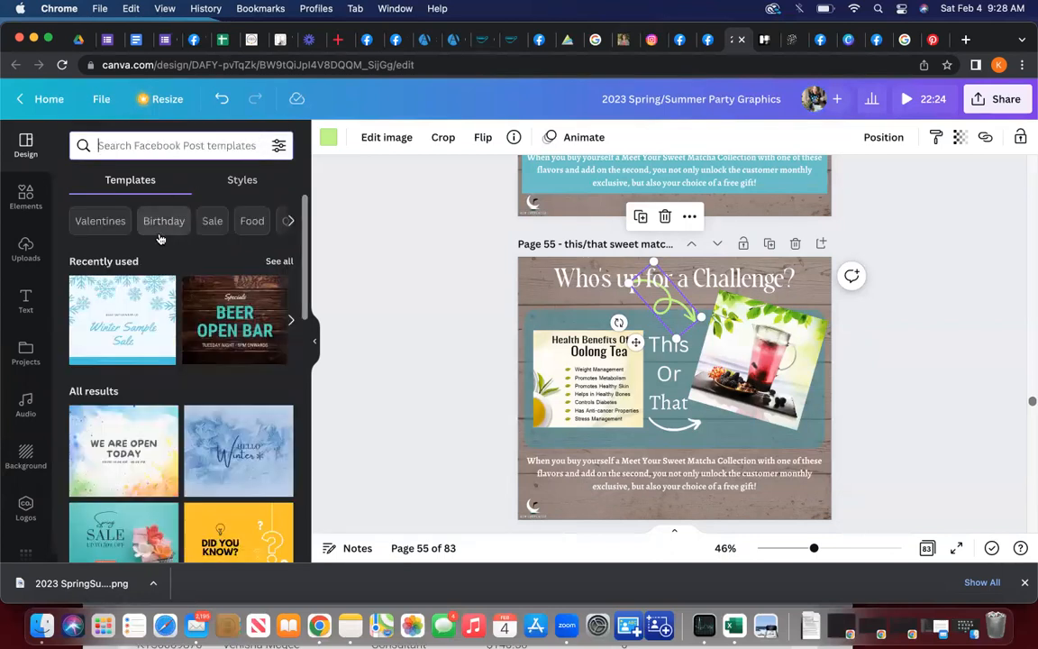
left_click(157, 155)
type("logo")
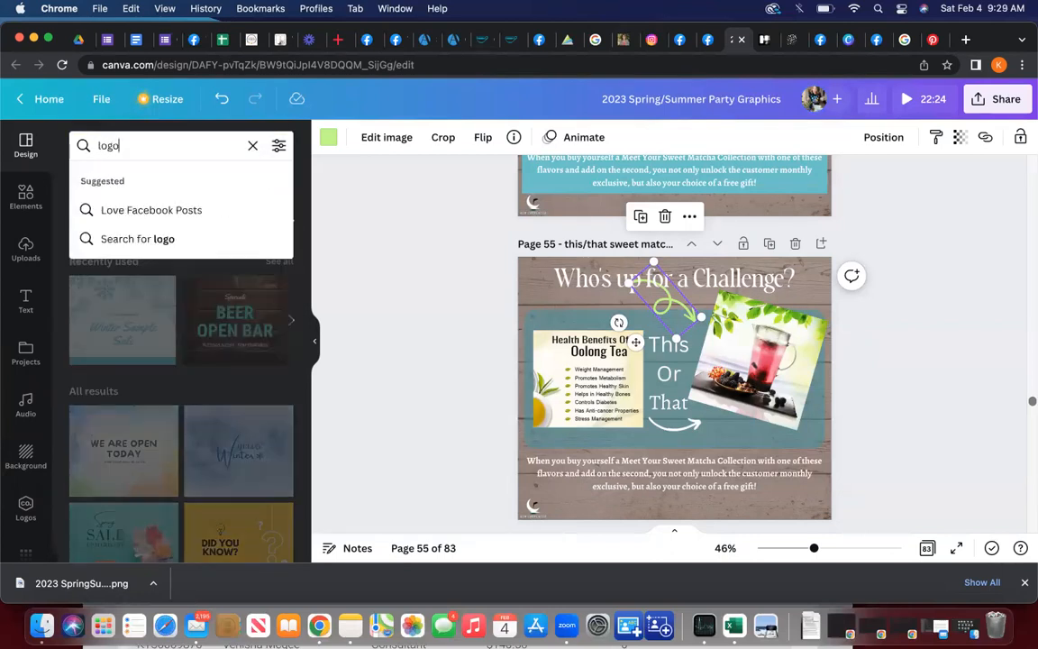
key("Return")
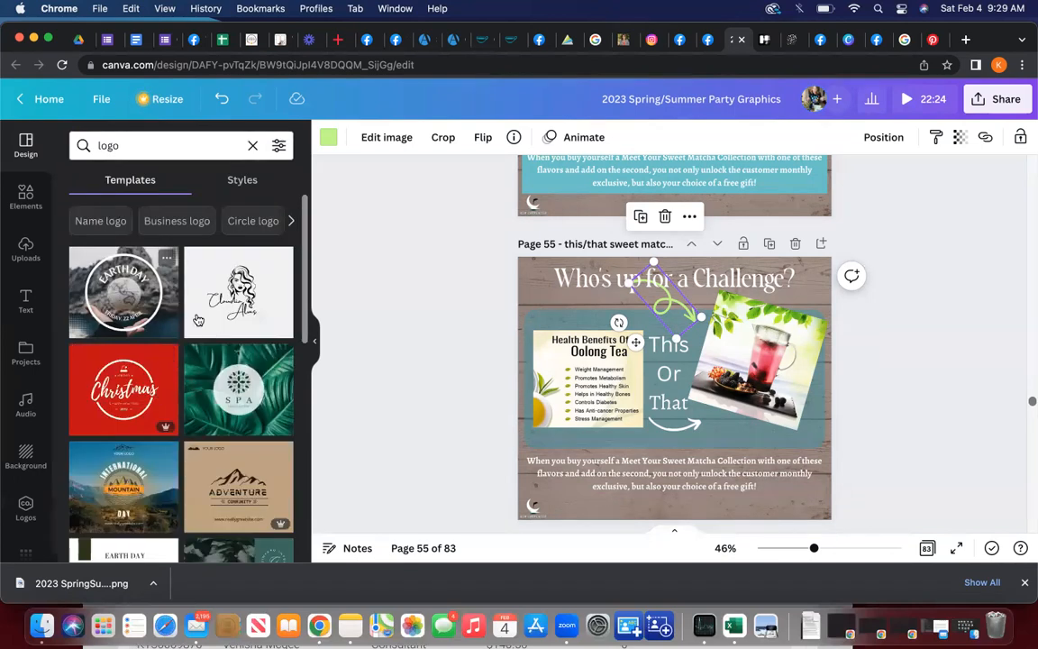
scroll(194, 378, "down", 5)
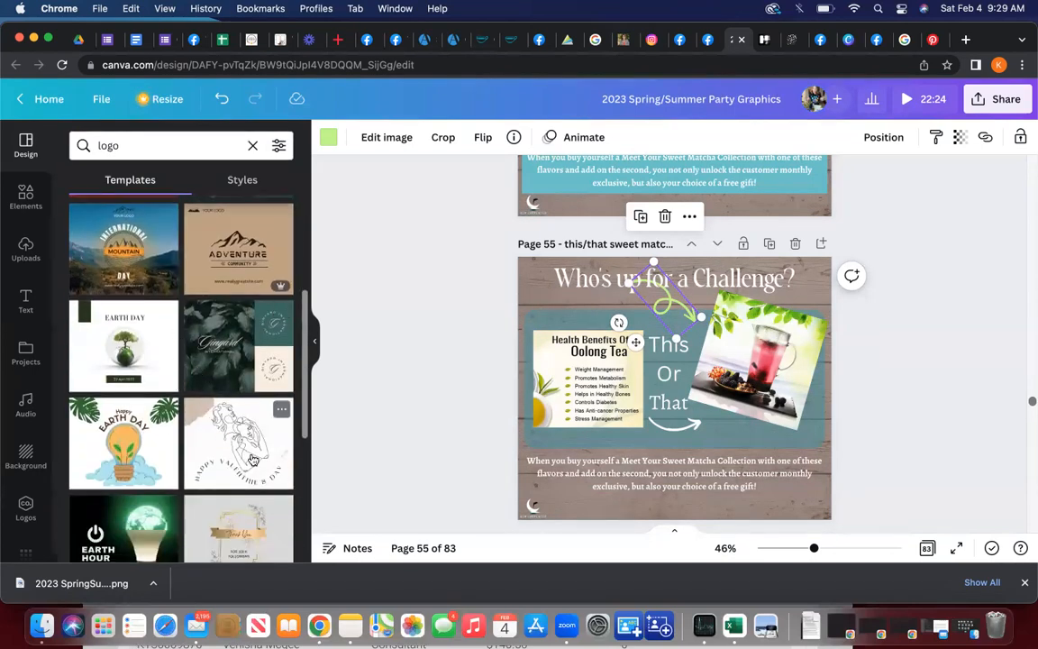
scroll(251, 433, "down", 6)
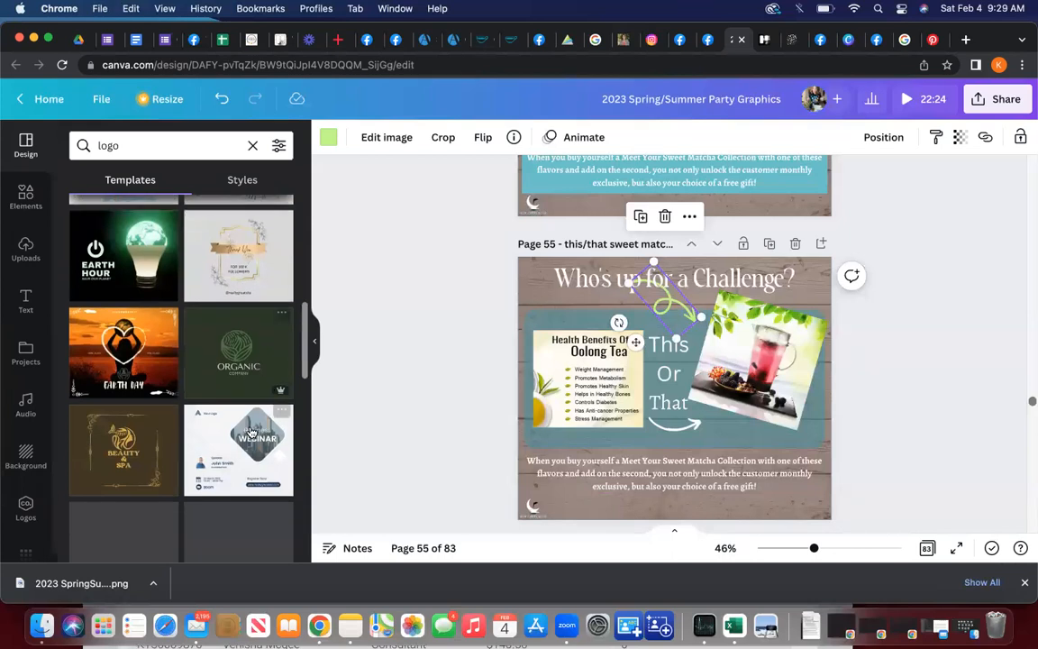
scroll(200, 327, "up", 11)
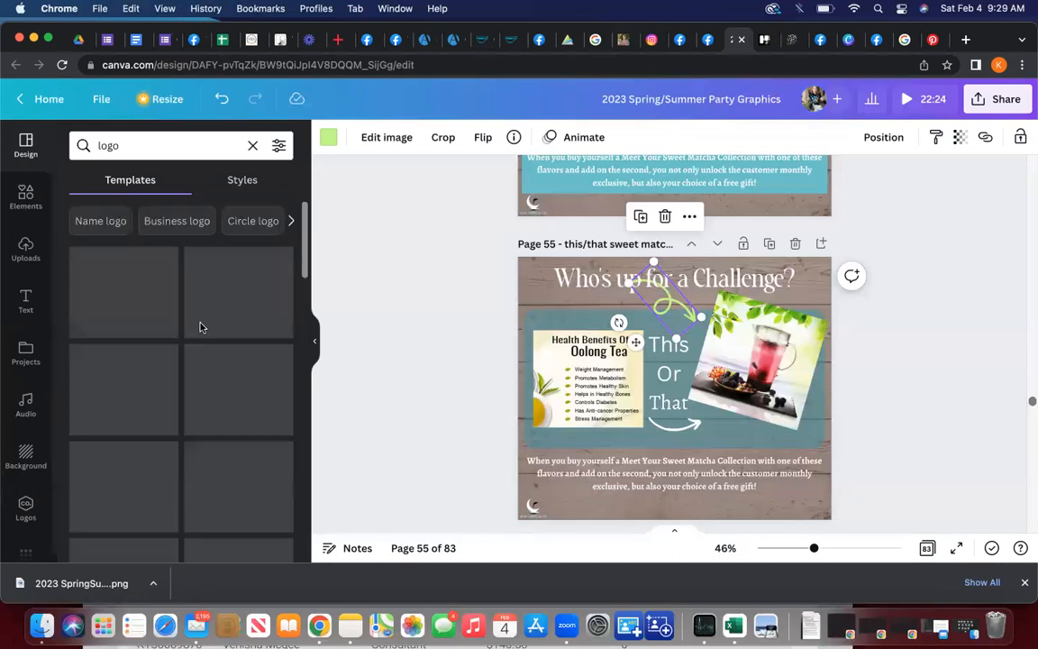
scroll(225, 214, "right", 4)
scroll(225, 213, "right", 4)
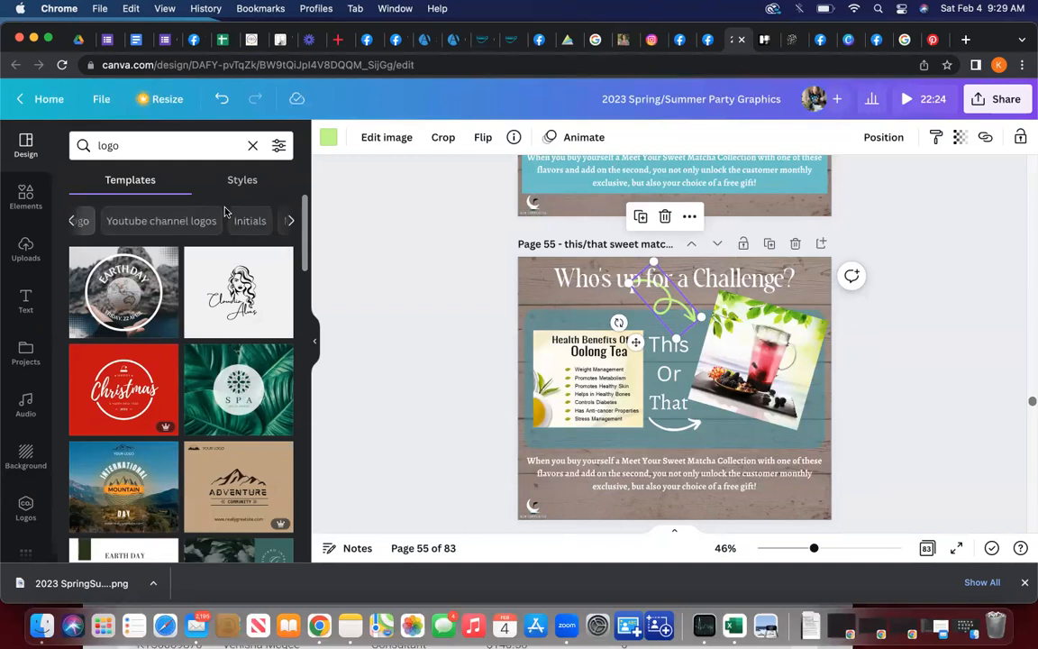
- Search the design templates for "tea logo" and for "moon logo"
left_click(97, 149)
type("tea")
key("Return")
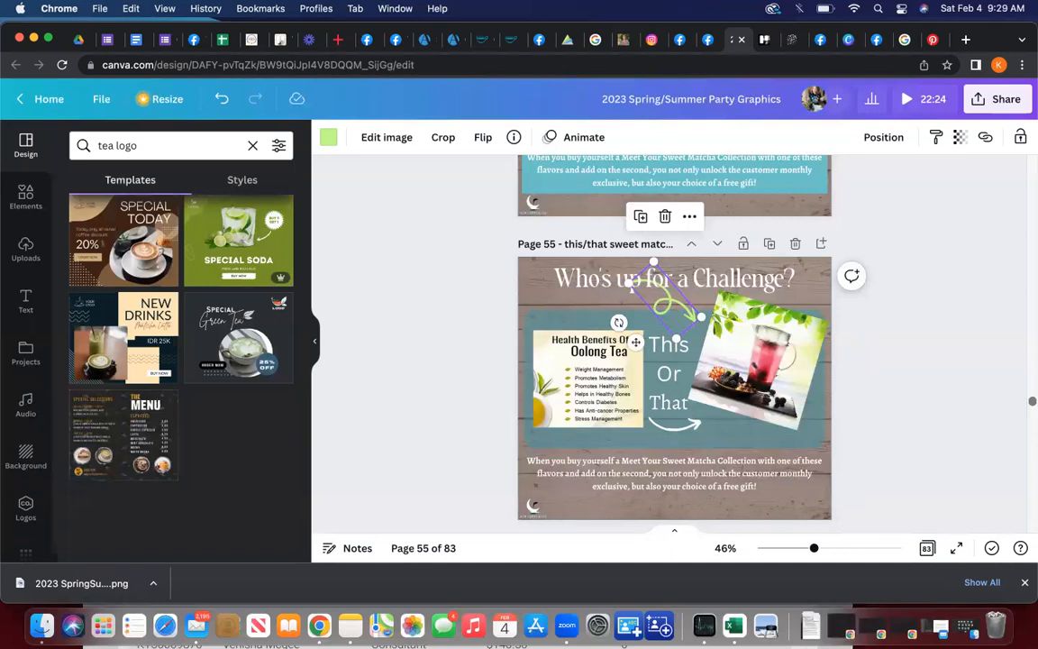
left_click(135, 145)
left_click_drag(139, 145, 83, 145)
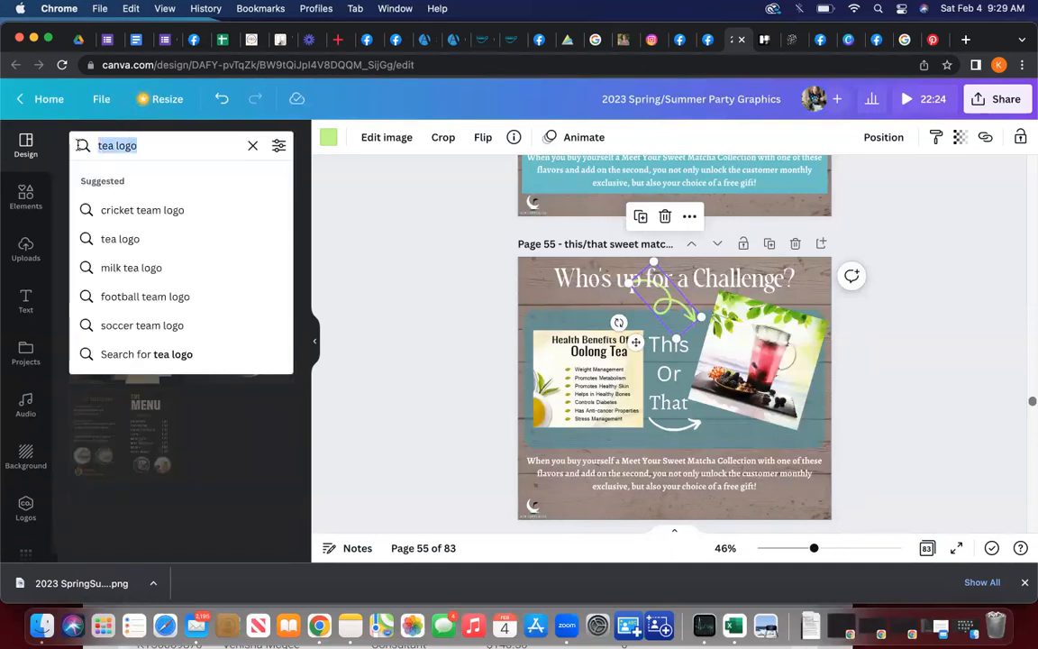
type("moon logo")
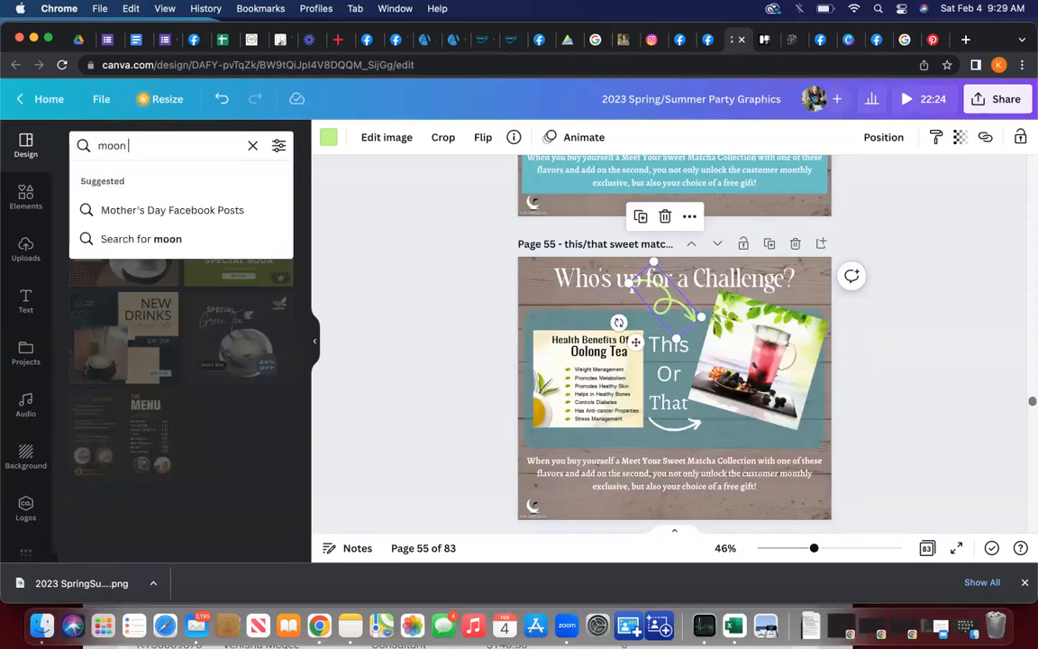
key("Return")
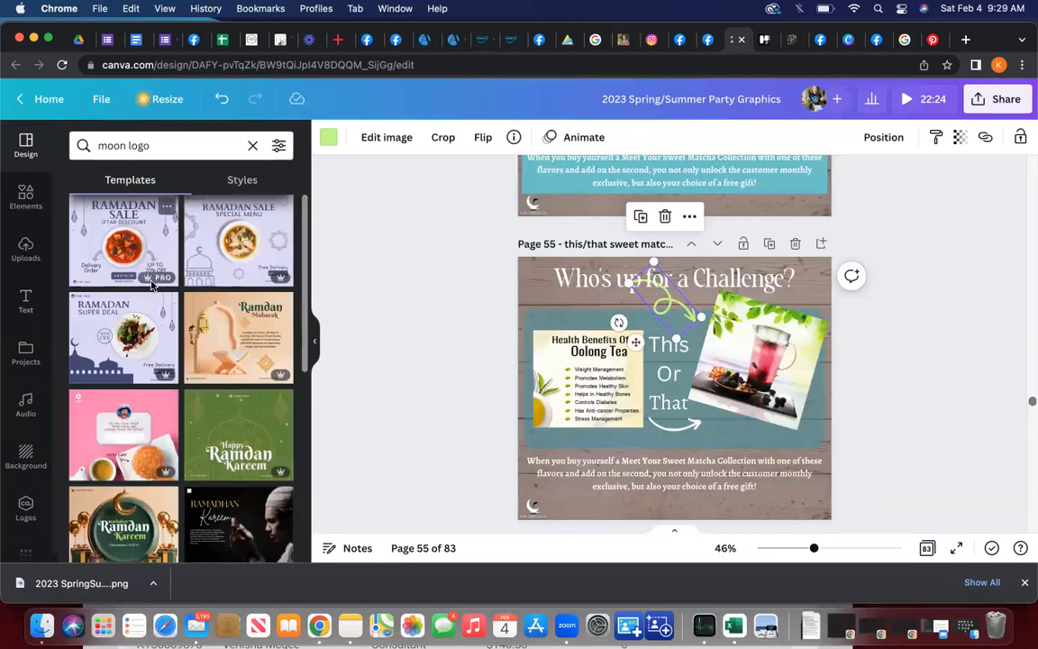
- Shorten the template search back to "logo", browse the results, and go back to the Sweet Matcha design on page 54
left_click(125, 146)
left_click_drag(125, 145, 46, 135)
key("BackSpace")
key("Return")
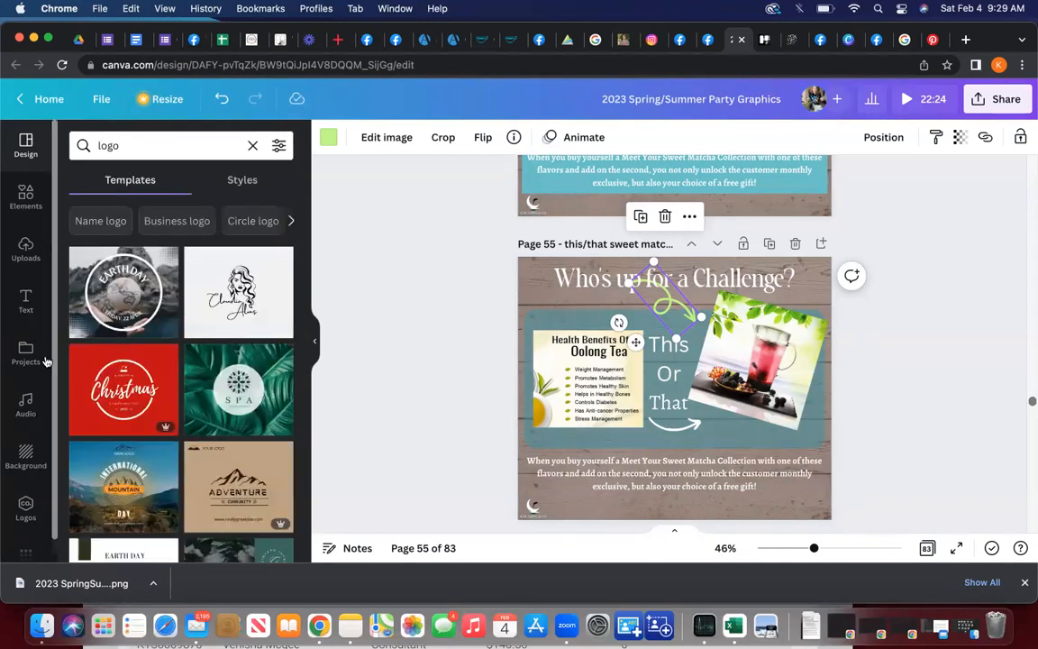
scroll(151, 440, "down", 5)
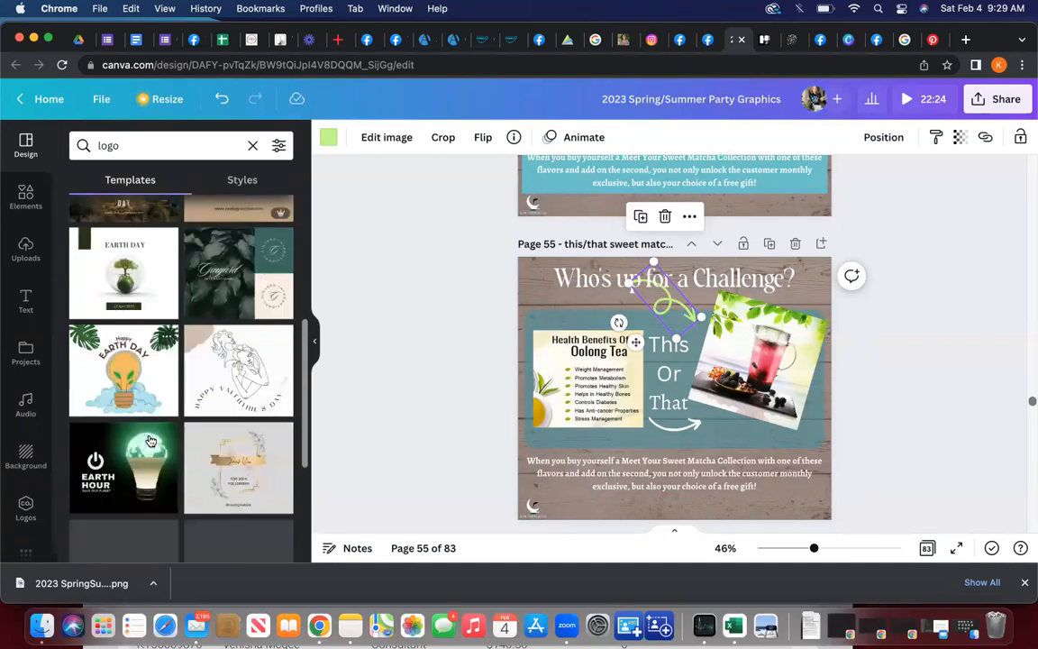
scroll(150, 440, "down", 5)
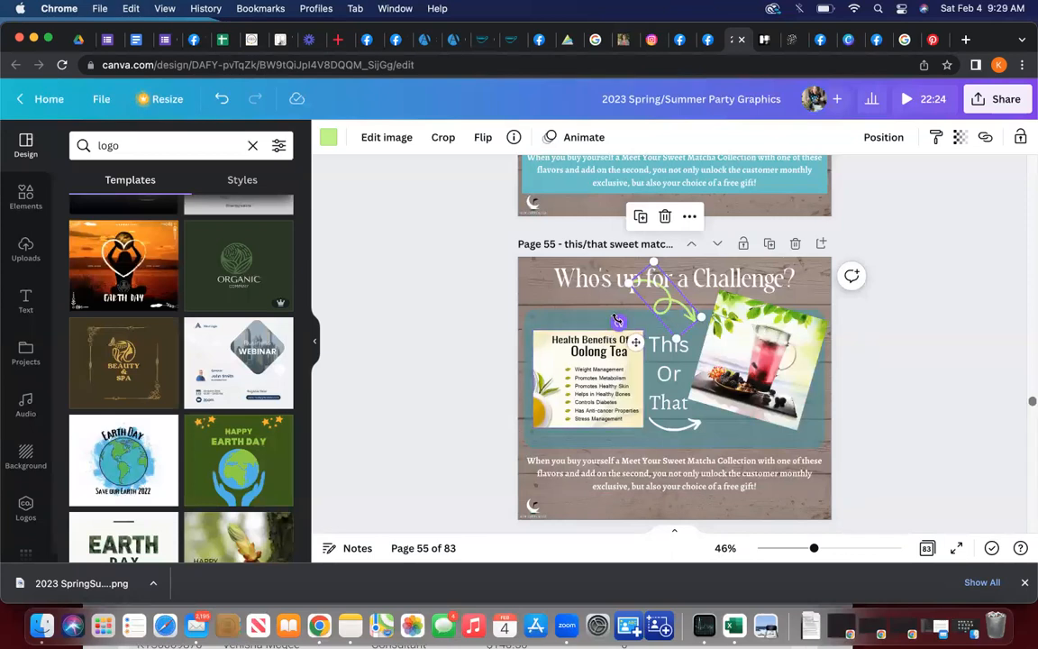
scroll(620, 322, "up", 2)
scroll(622, 321, "up", 5)
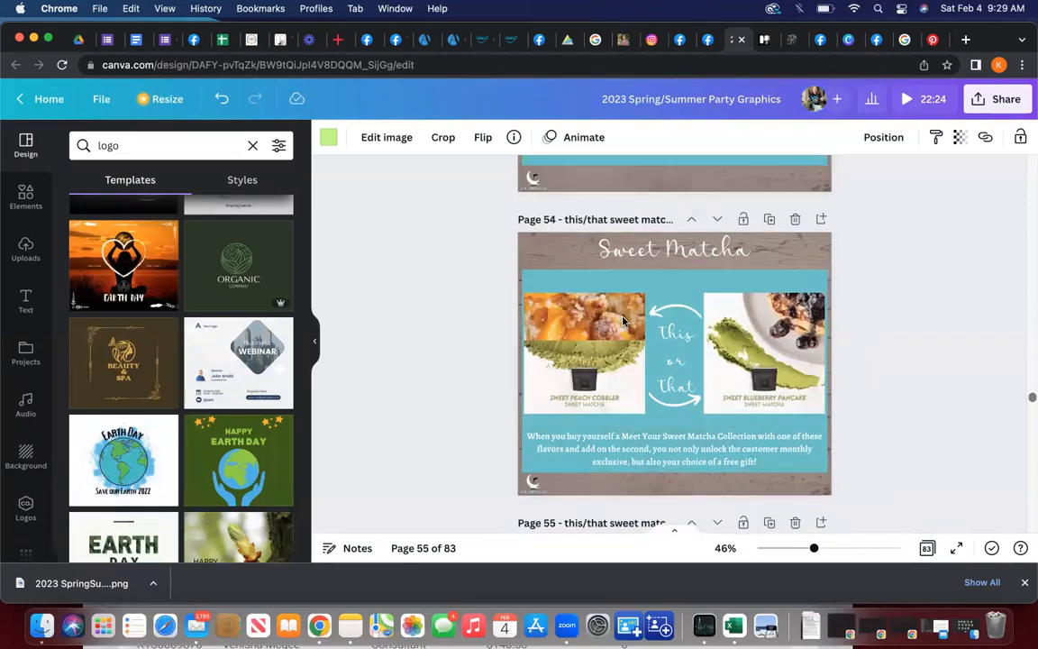
- Delete the small moon logo from the "Who's up for a Challenge?" graphic on page 55
scroll(621, 321, "down", 3)
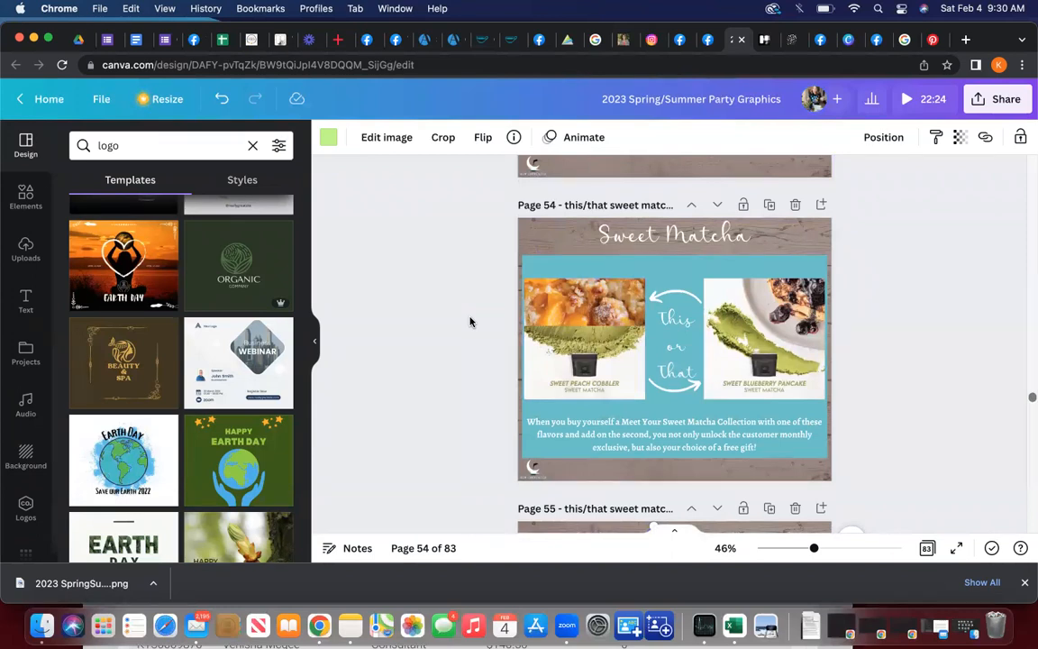
left_click(538, 470)
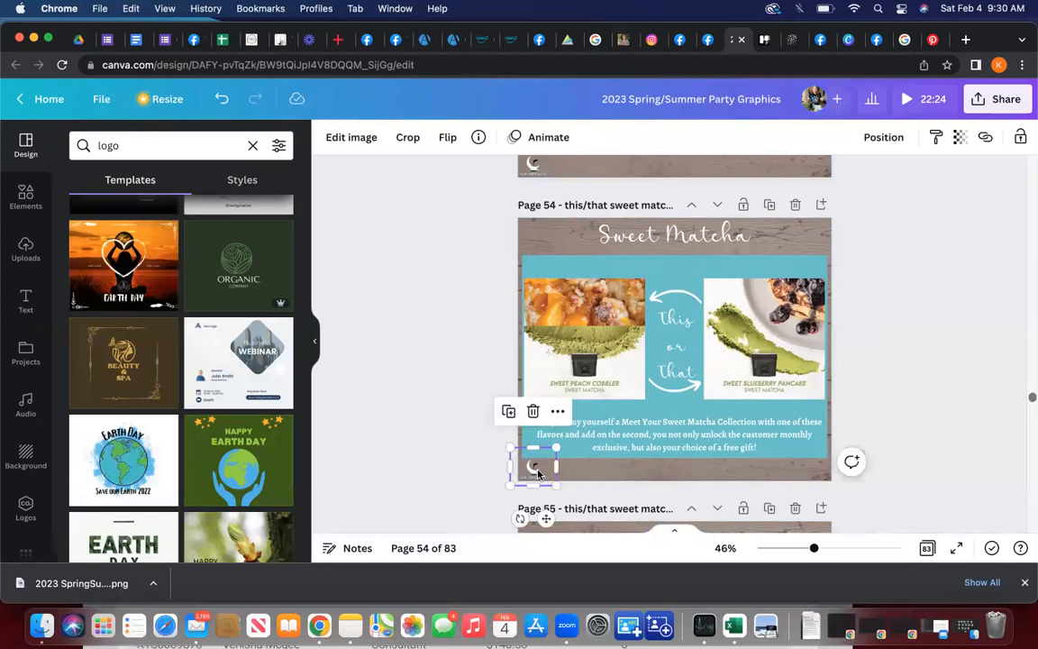
scroll(541, 396, "up", 2)
scroll(540, 406, "down", 6)
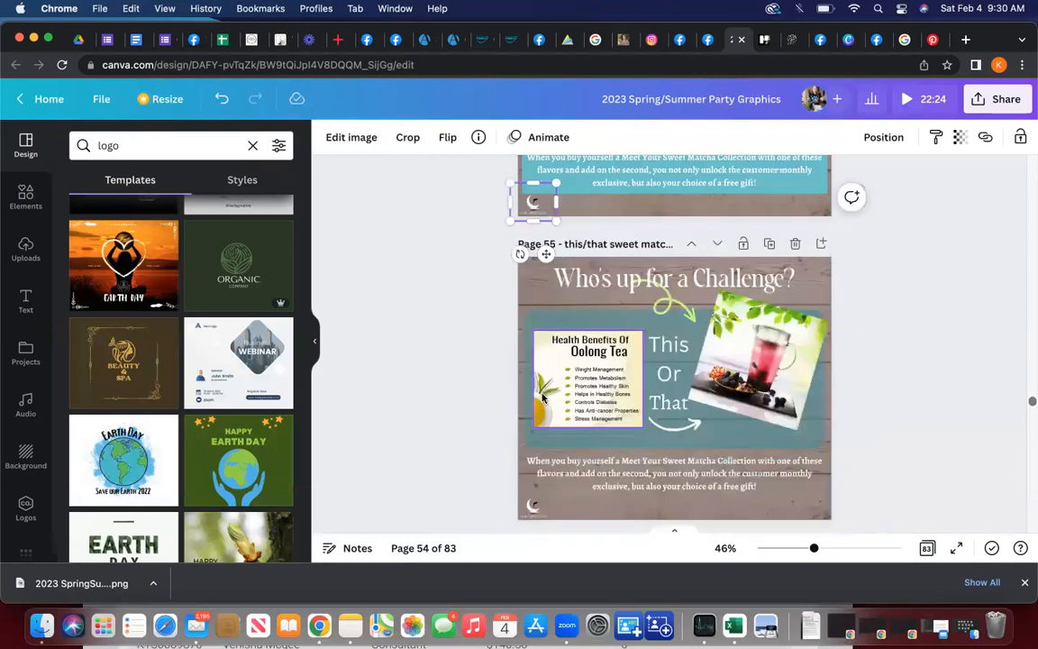
key("Delete")
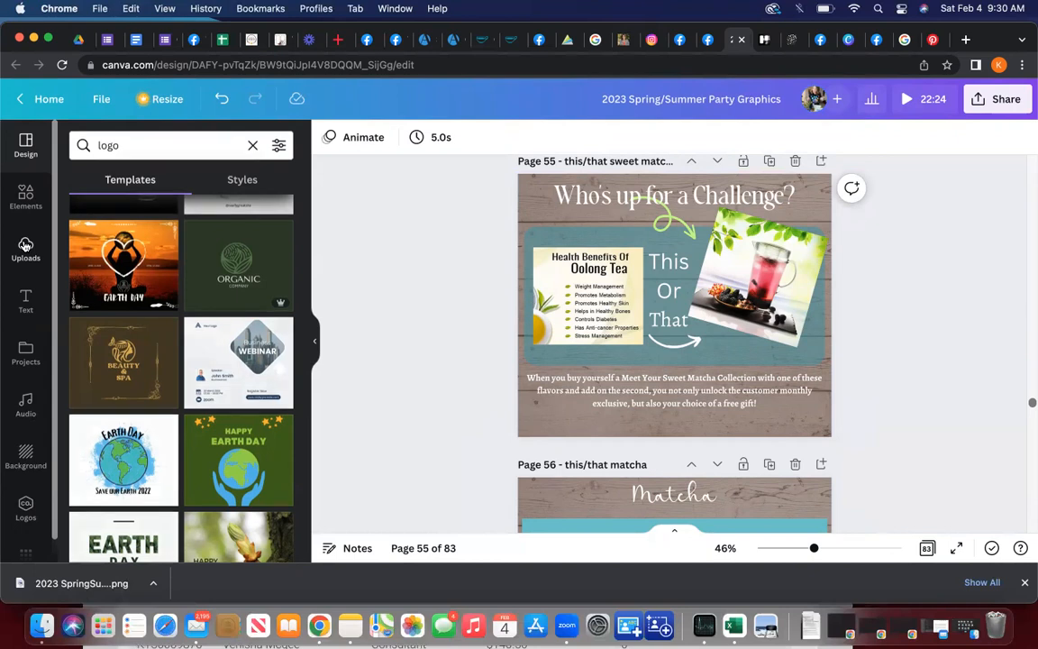
- Browse the previously uploaded images in the uploads library
left_click(25, 245)
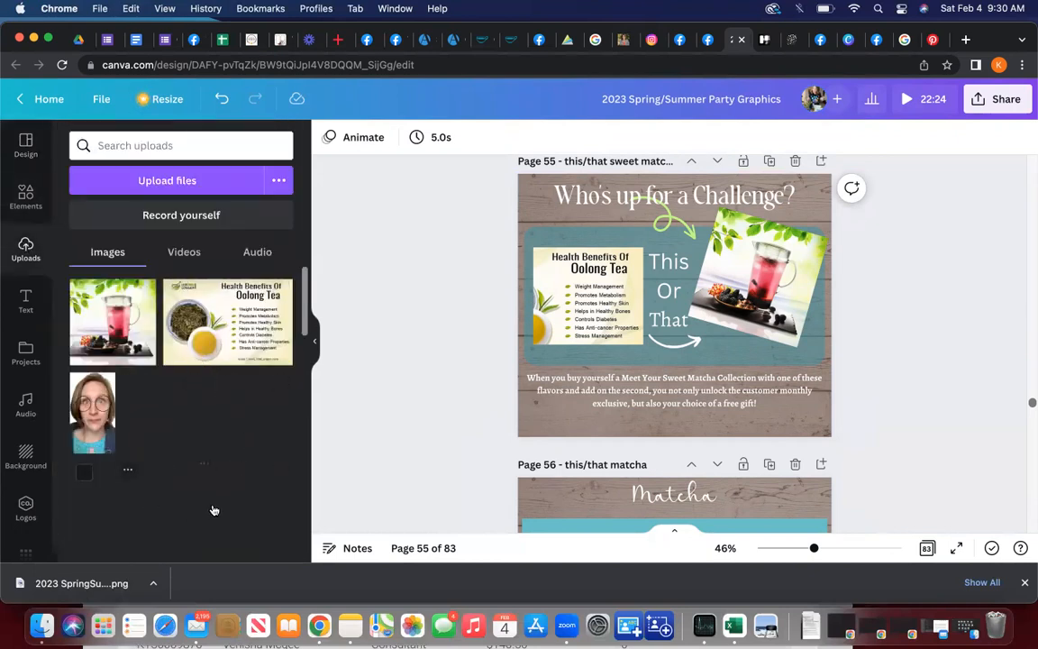
scroll(230, 451, "down", 3)
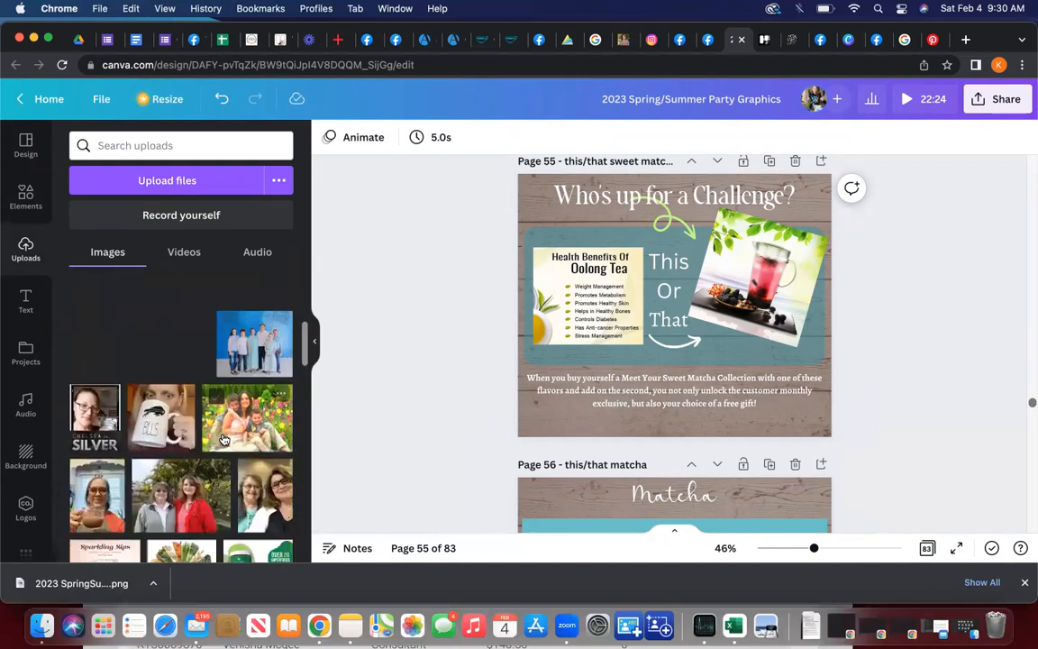
scroll(222, 439, "down", 15)
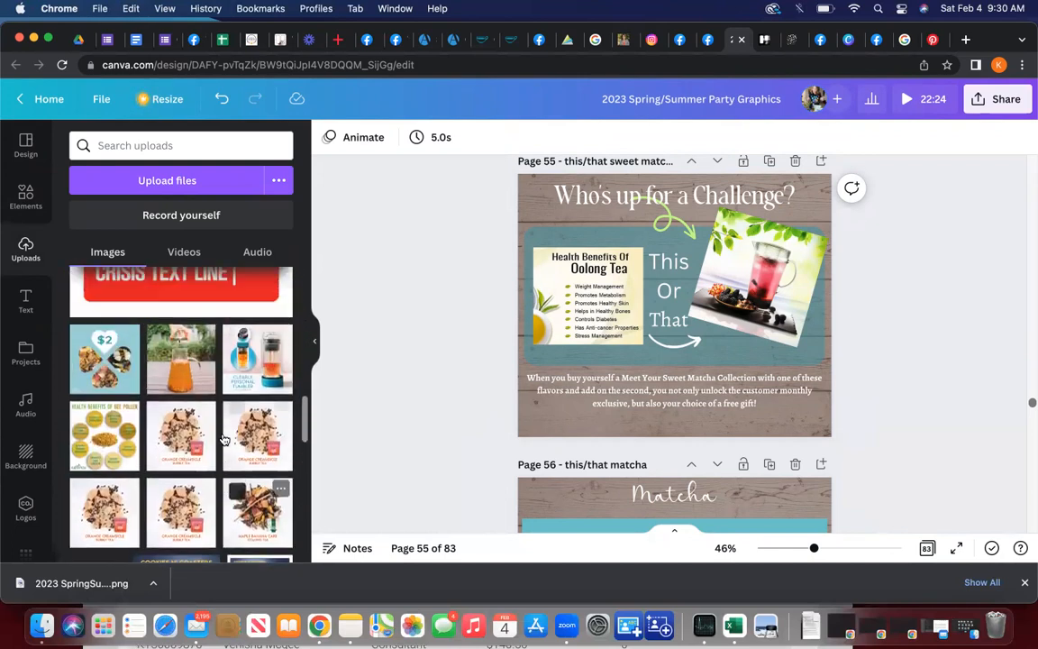
scroll(223, 437, "down", 2)
scroll(222, 438, "up", 5)
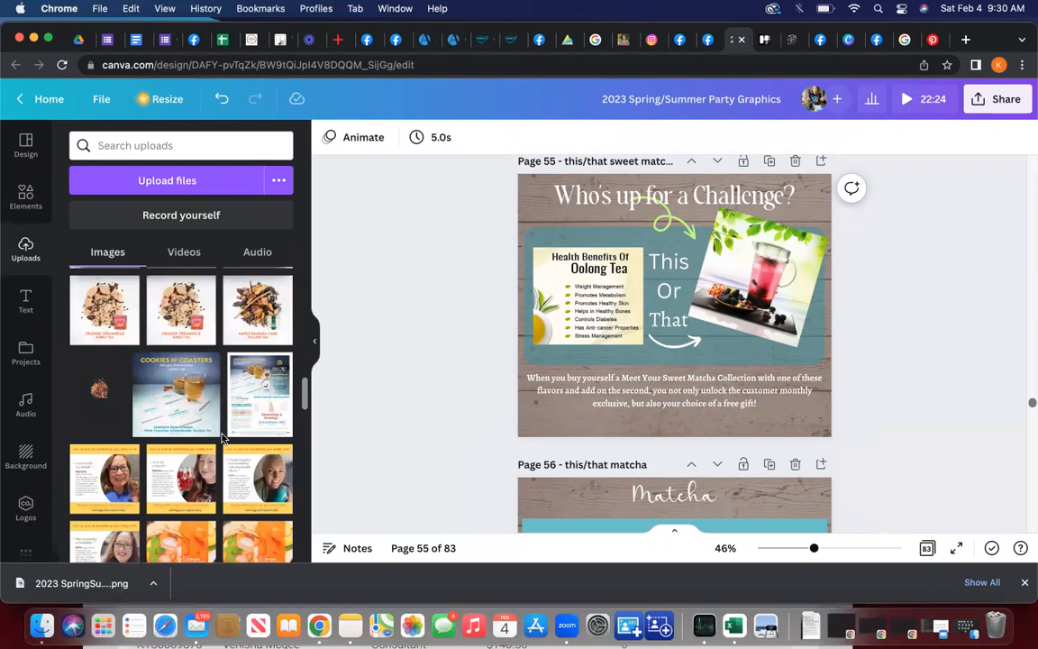
scroll(223, 439, "up", 8)
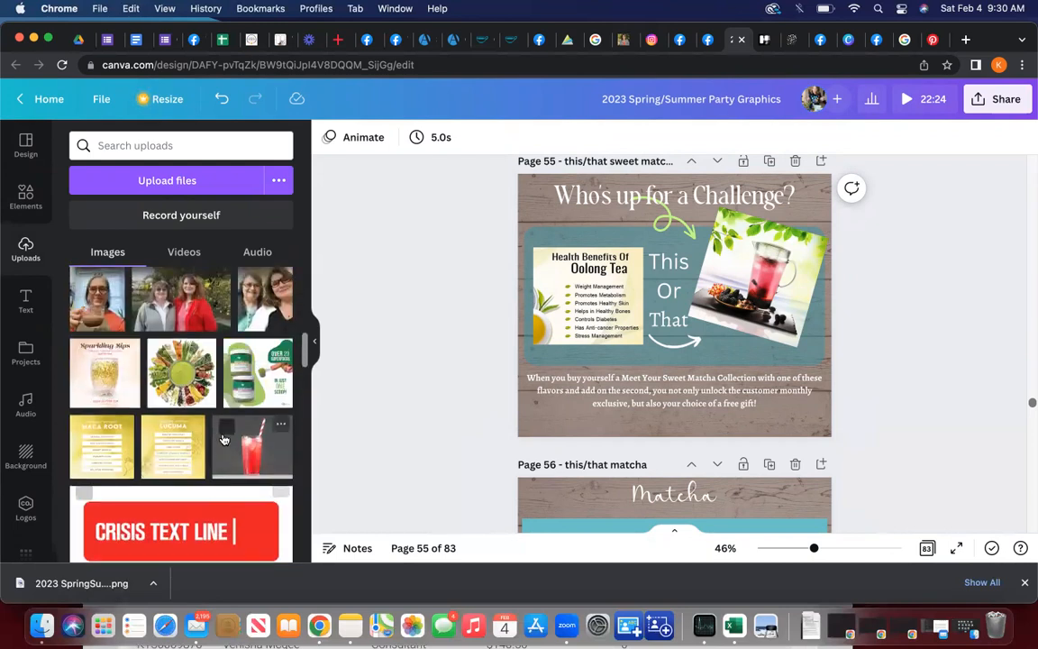
scroll(222, 439, "up", 5)
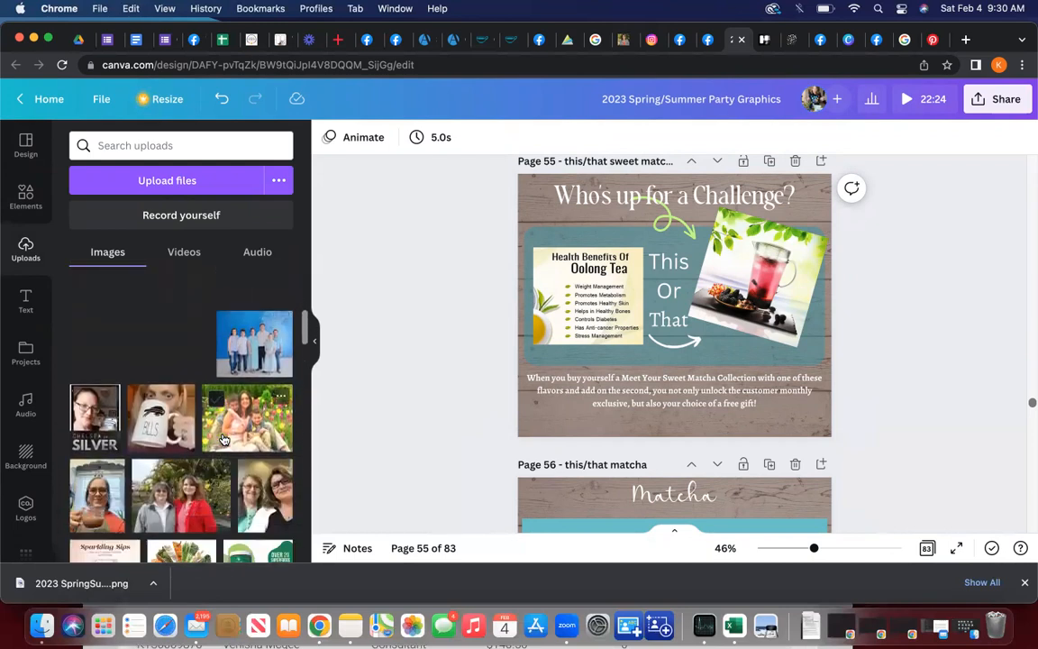
- Open the design's download options and set the file type to PNG
left_click(1002, 106)
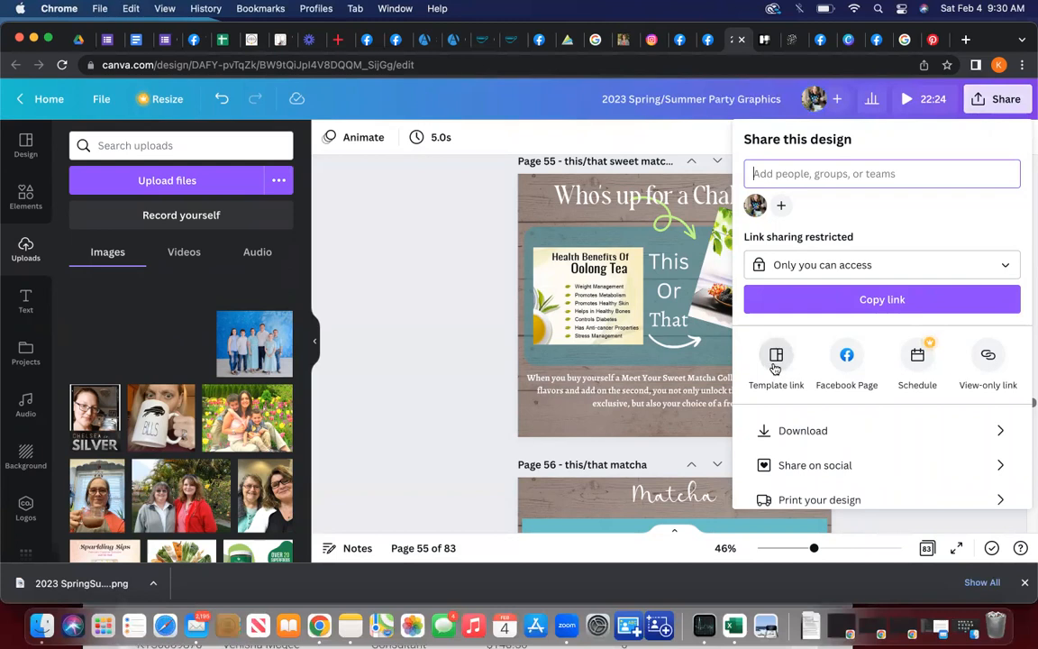
left_click(812, 434)
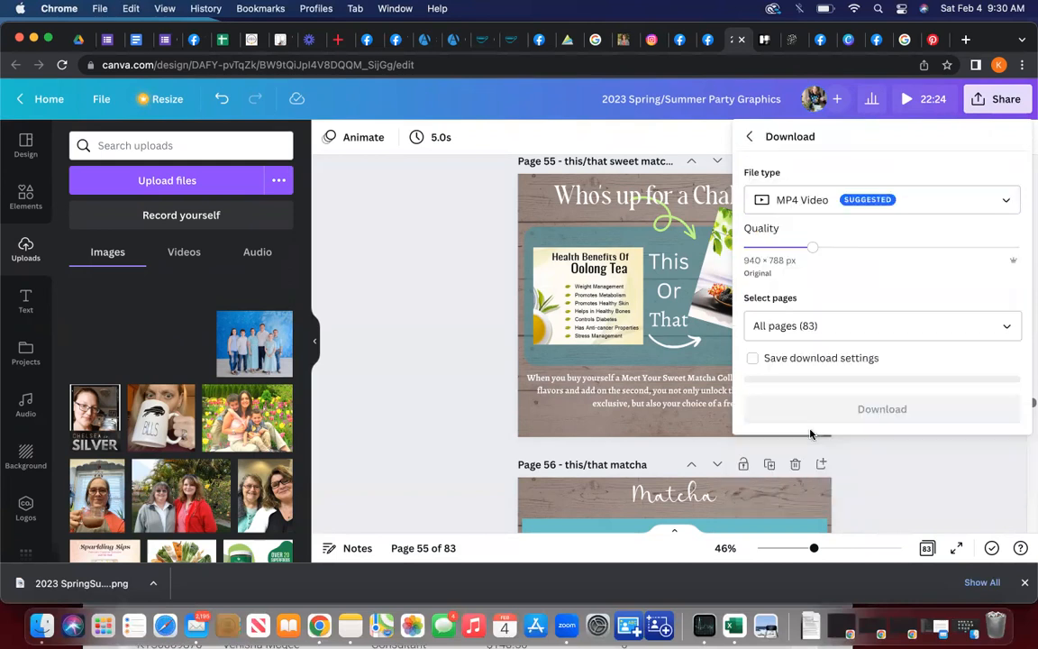
left_click(1003, 202)
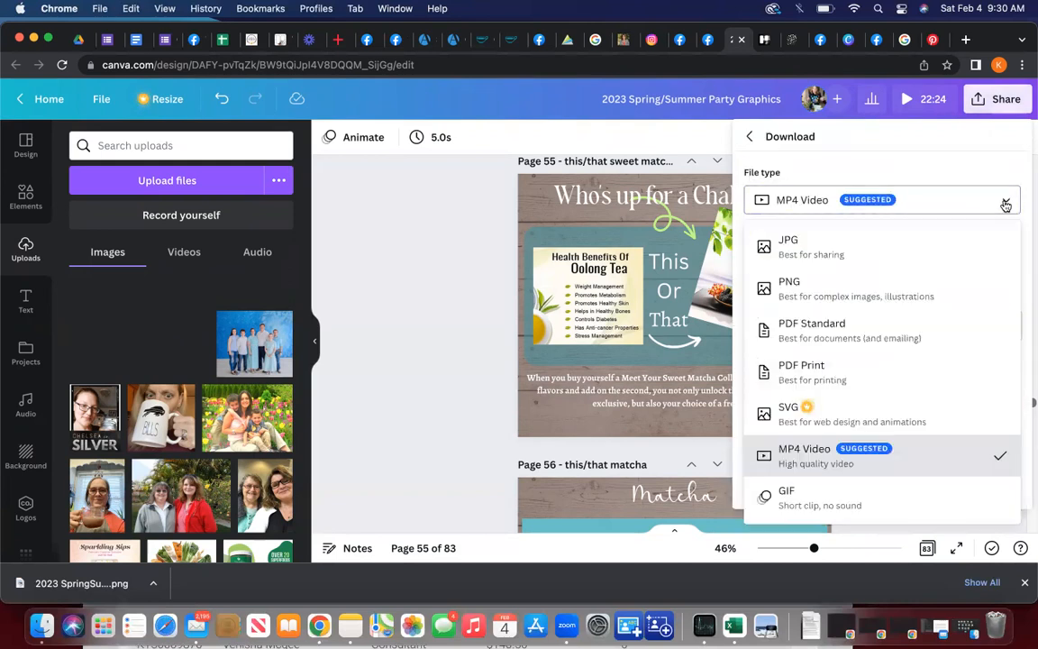
left_click(828, 294)
- Limit the download's page selection to pages 15 and 16
left_click(1007, 362)
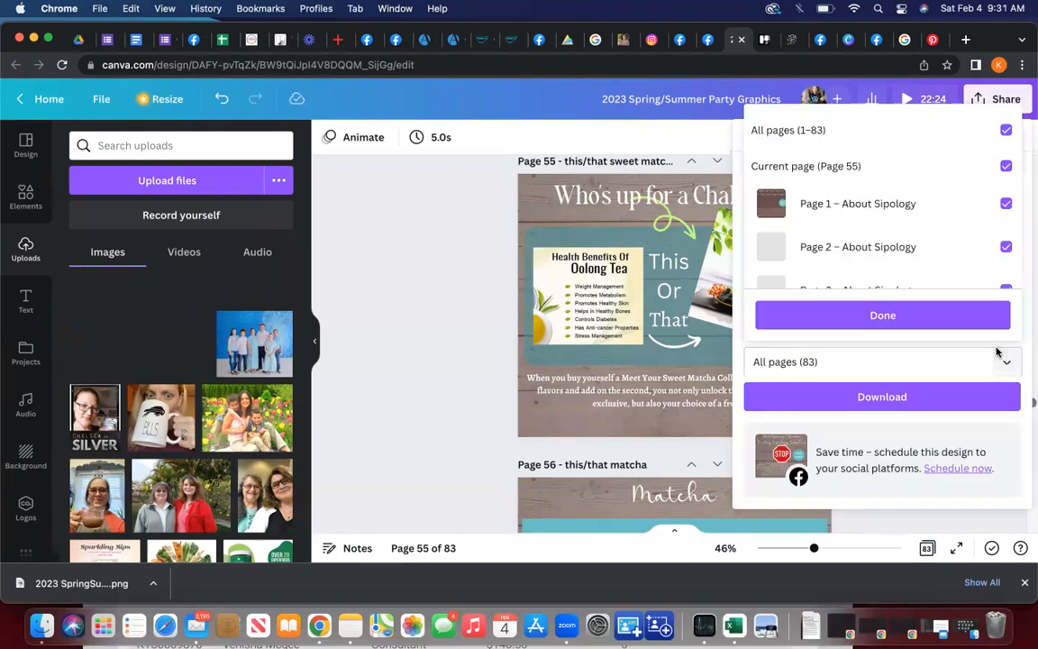
left_click(1003, 130)
scroll(1004, 239, "down", 5)
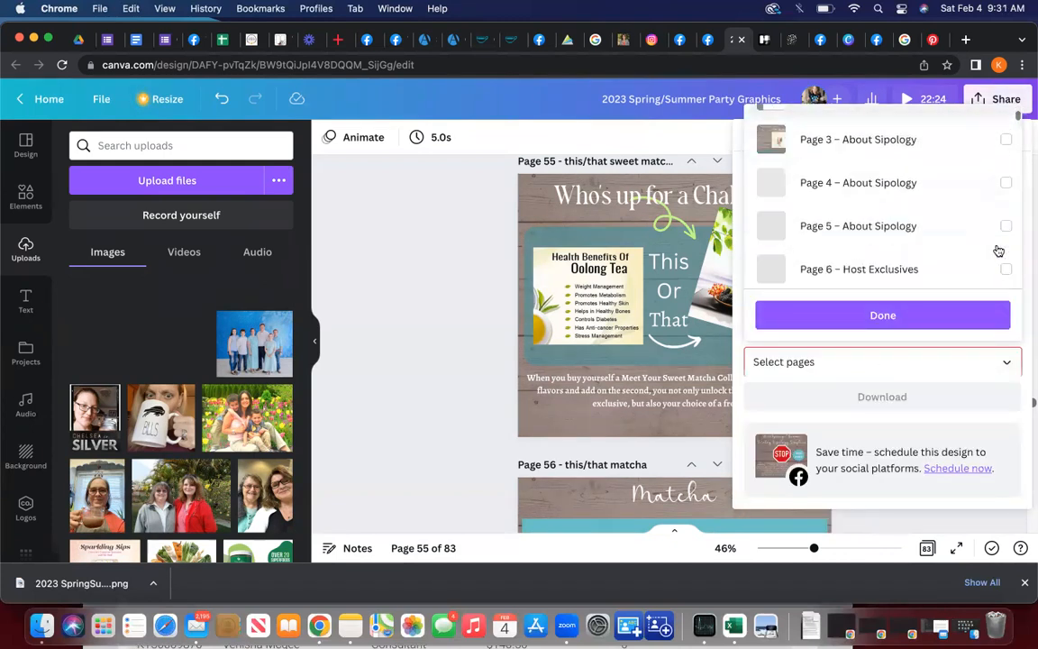
scroll(1008, 238, "down", 3)
left_click(1005, 246)
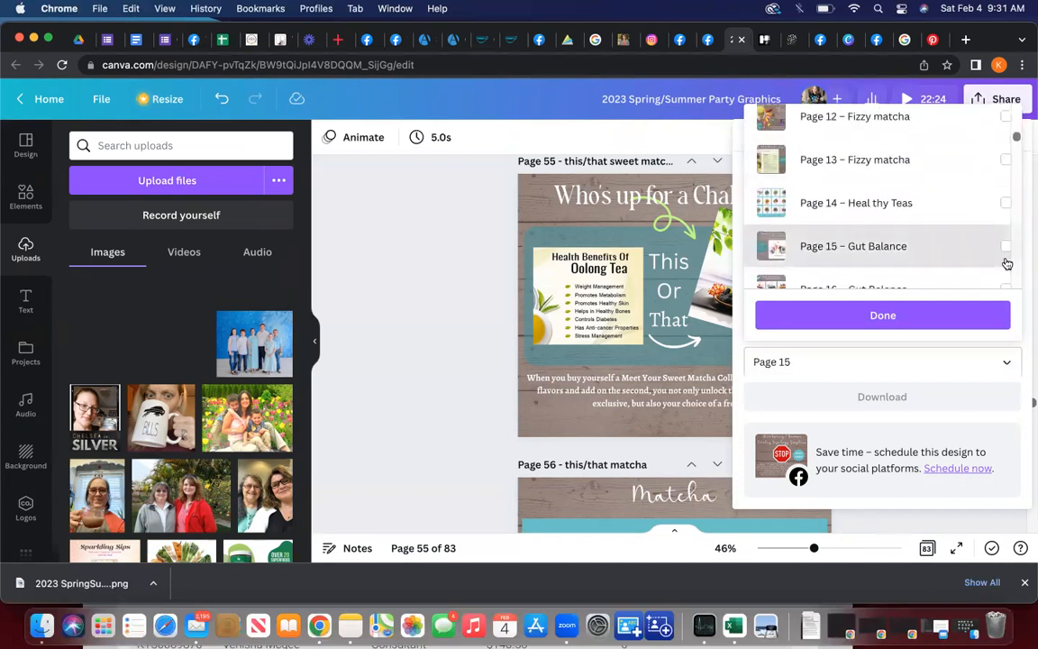
left_click(1006, 287)
left_click(957, 313)
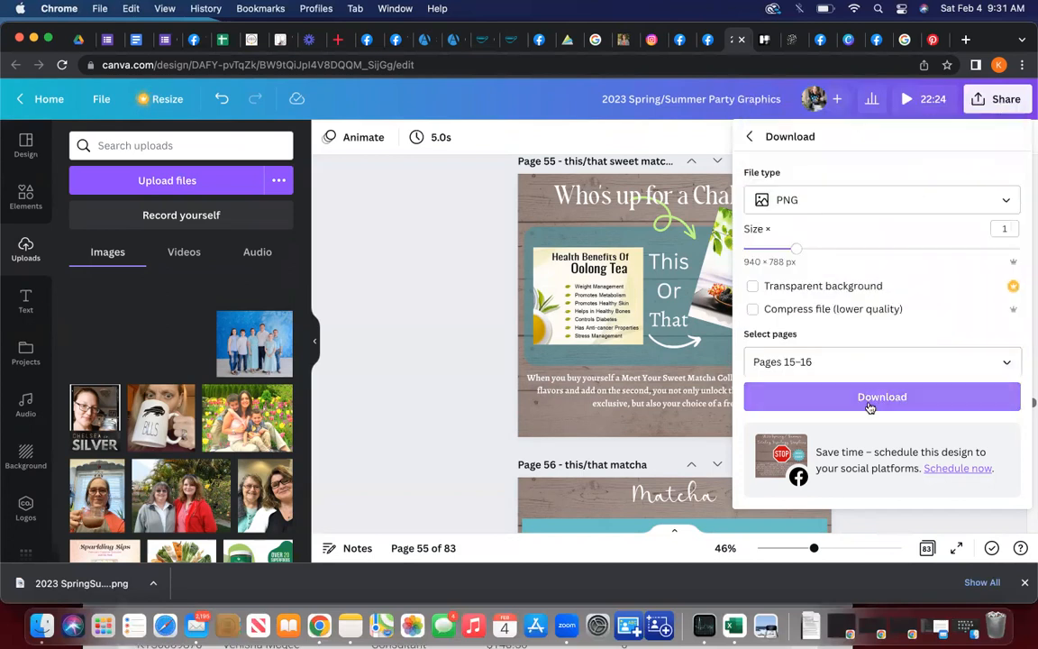
- Change the download's page selection to all 83 pages
left_click(1003, 362)
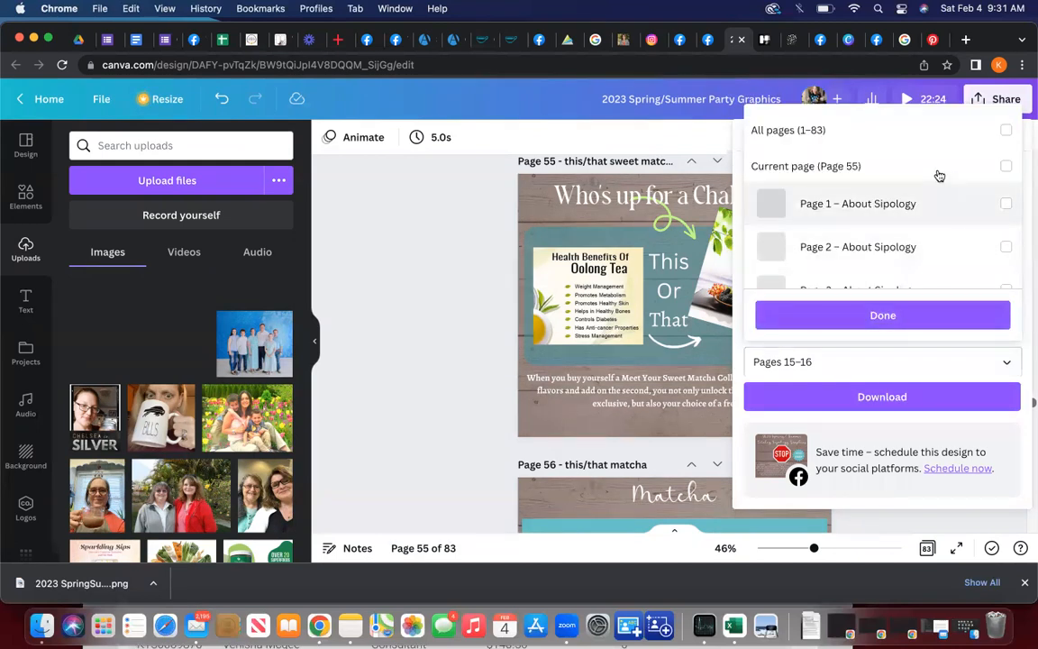
left_click(1005, 131)
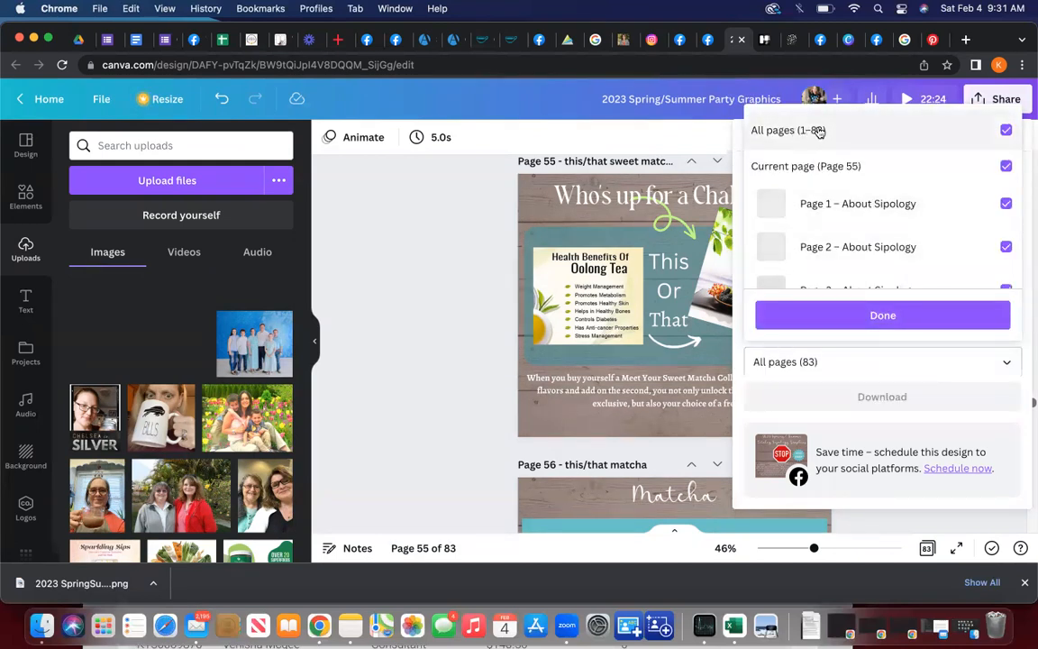
left_click(861, 315)
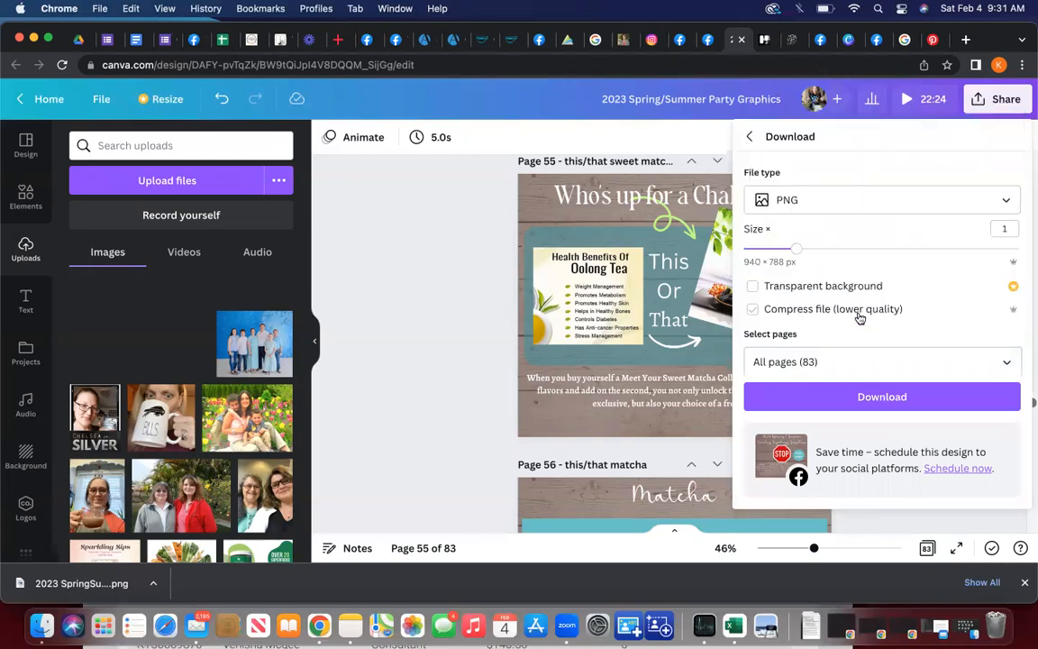
left_click(836, 409)
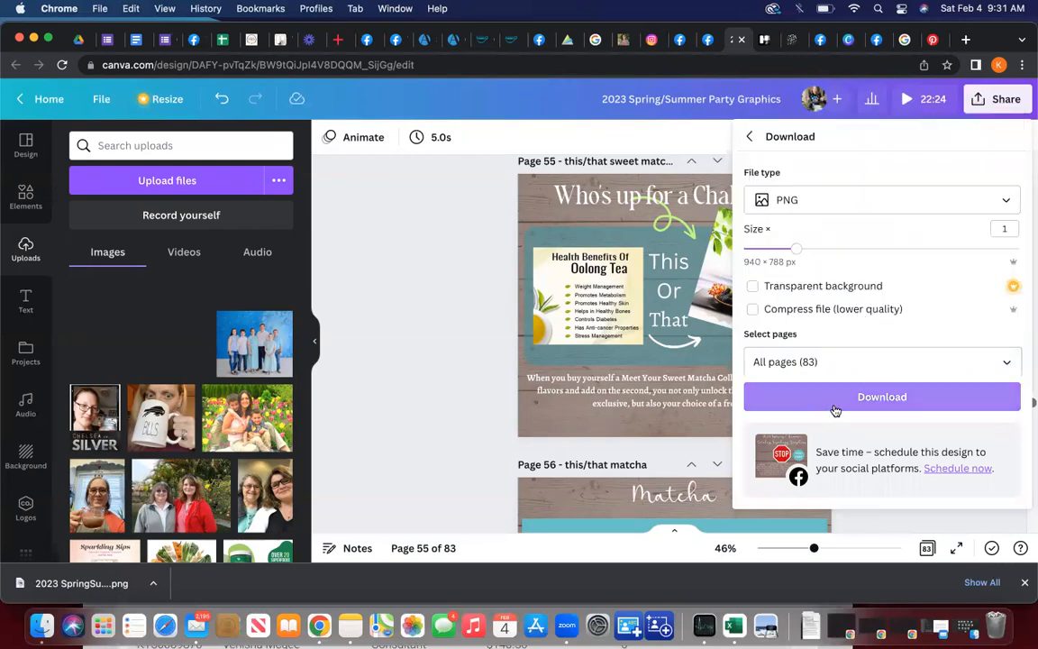
- Leave the download options, review the social sharing destinations, and view the Facebook Page publishing option before closing it
left_click(750, 137)
scroll(842, 447, "down", 2)
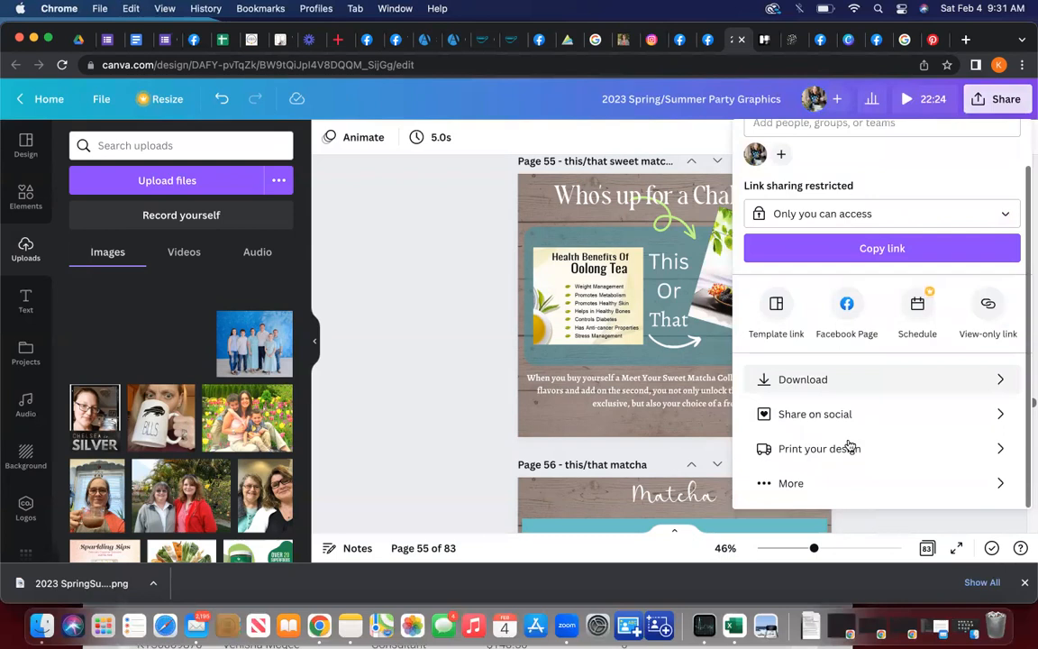
left_click(881, 421)
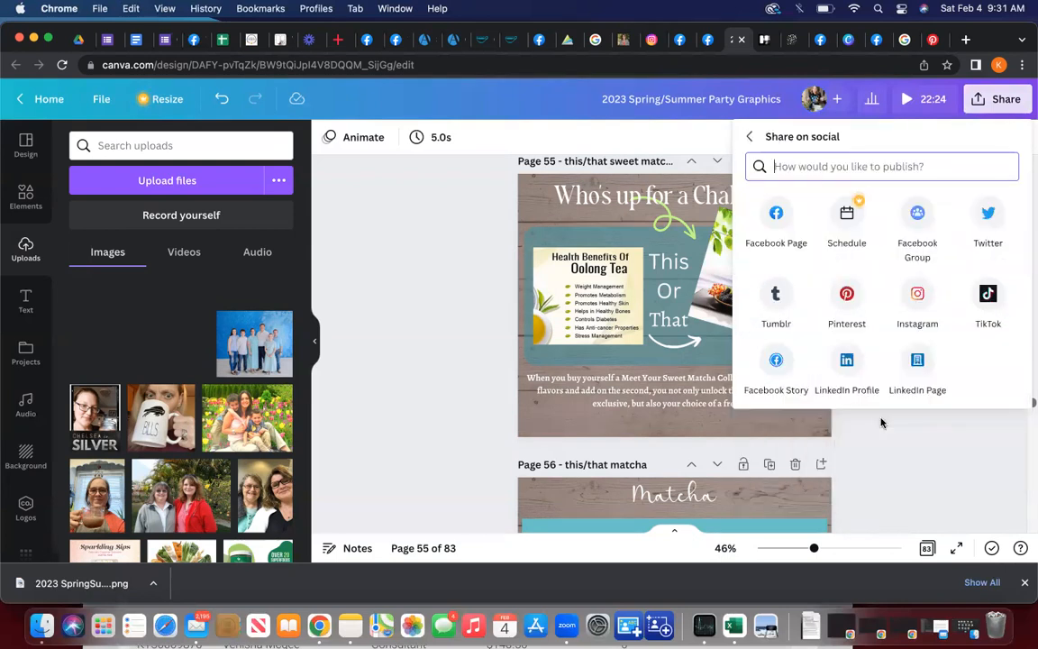
left_click(776, 214)
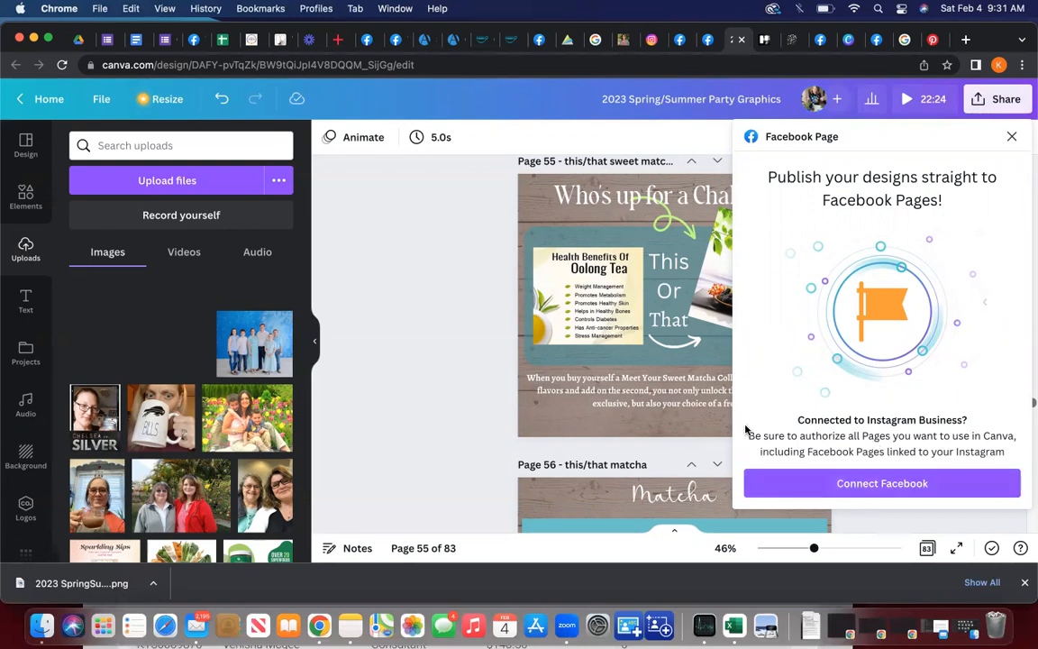
left_click(1011, 137)
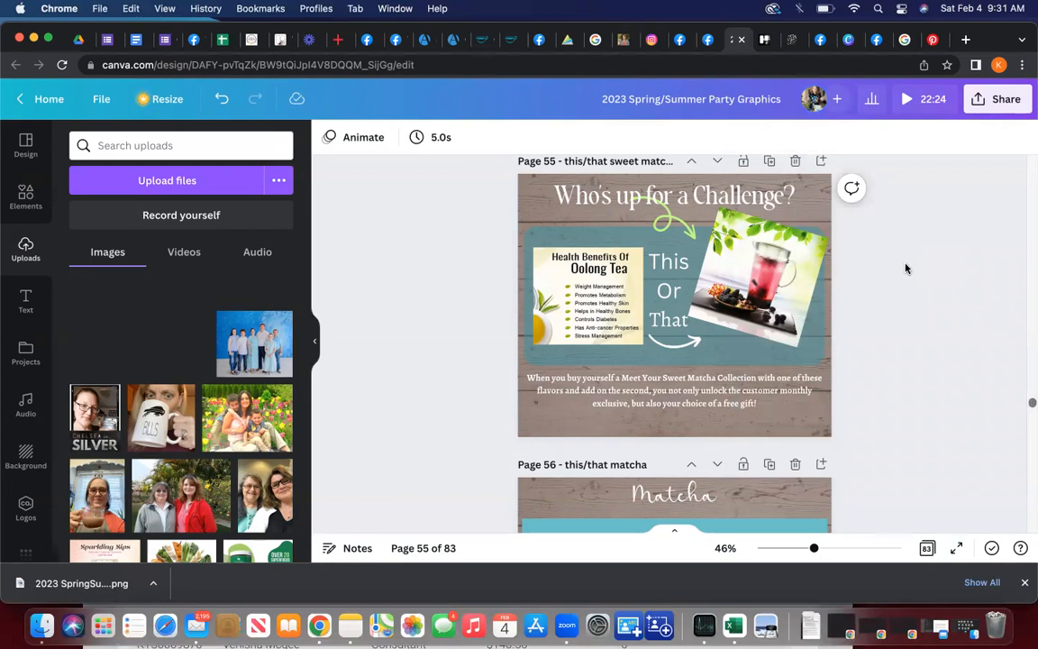
scroll(848, 257, "up", 15)
scroll(849, 258, "down", 4)
scroll(848, 258, "down", 12)
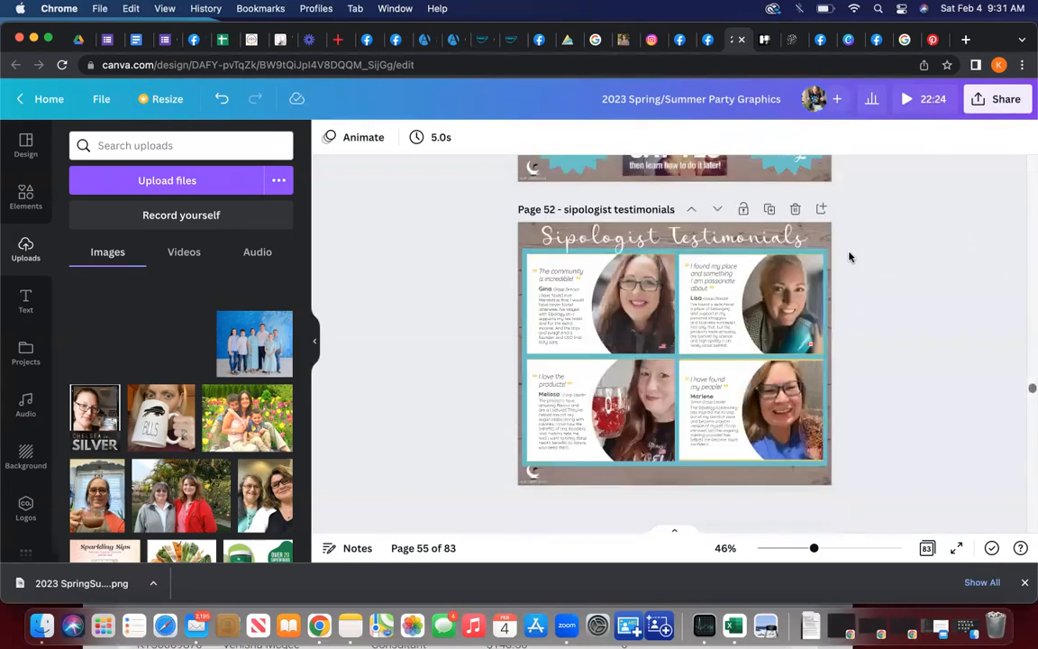
scroll(849, 258, "down", 2)
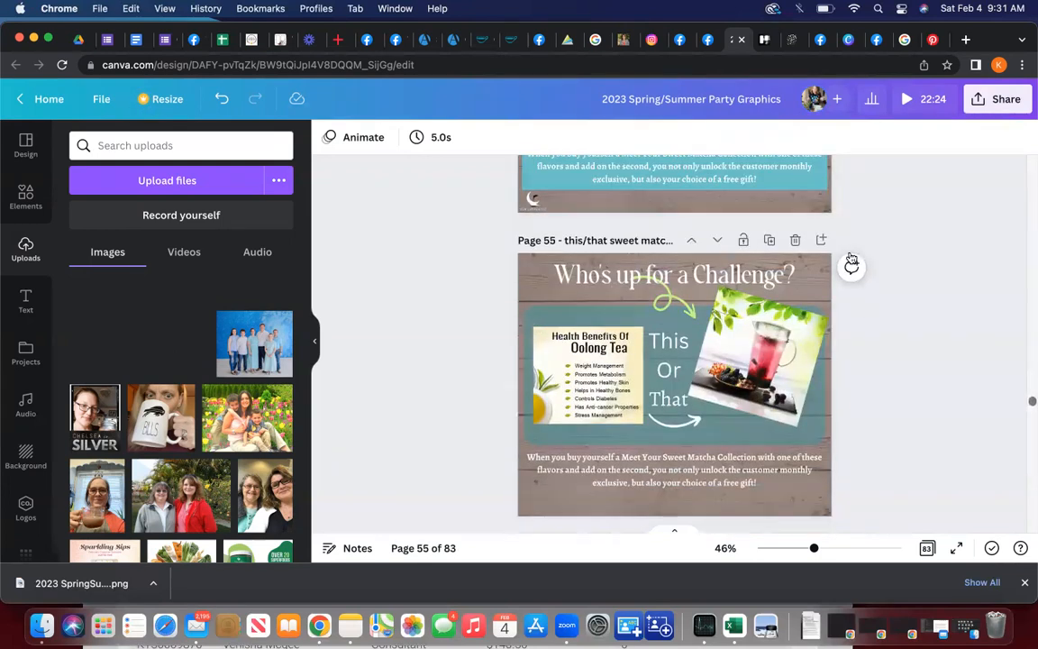